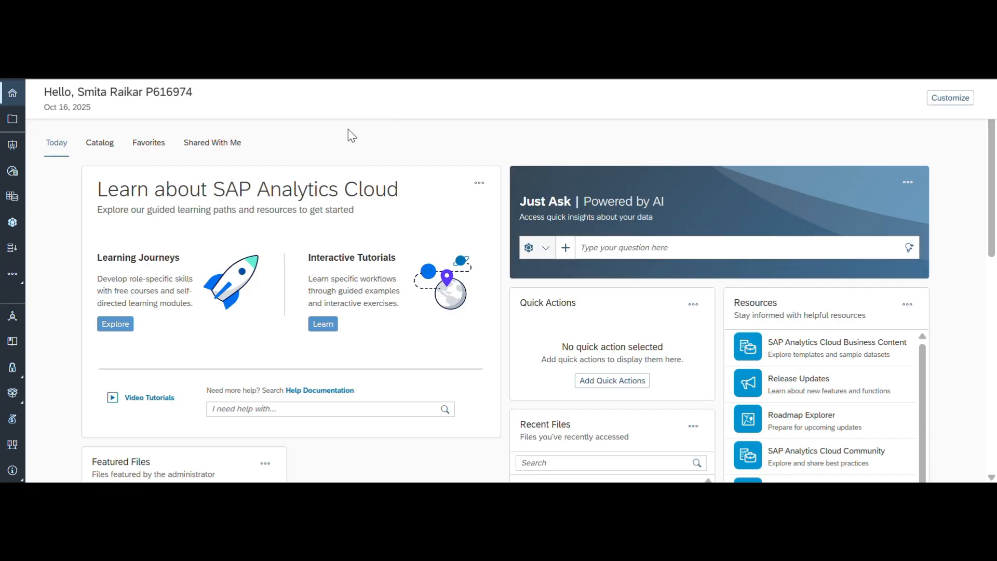
# - Open the PM_UploadJOBDemo model from the Modeler and review its measures and dimensions
pyautogui.click(12, 222)
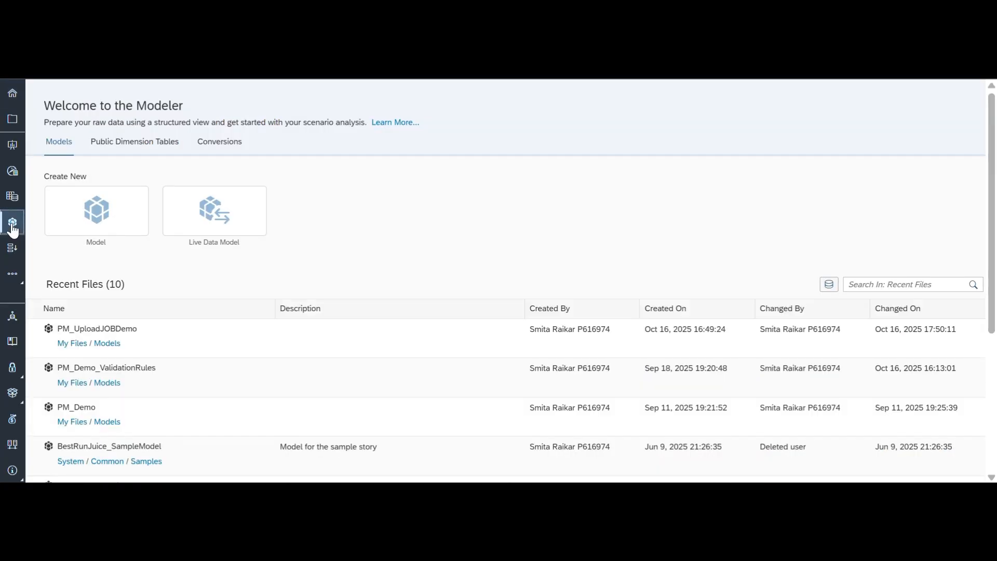
pyautogui.click(123, 328)
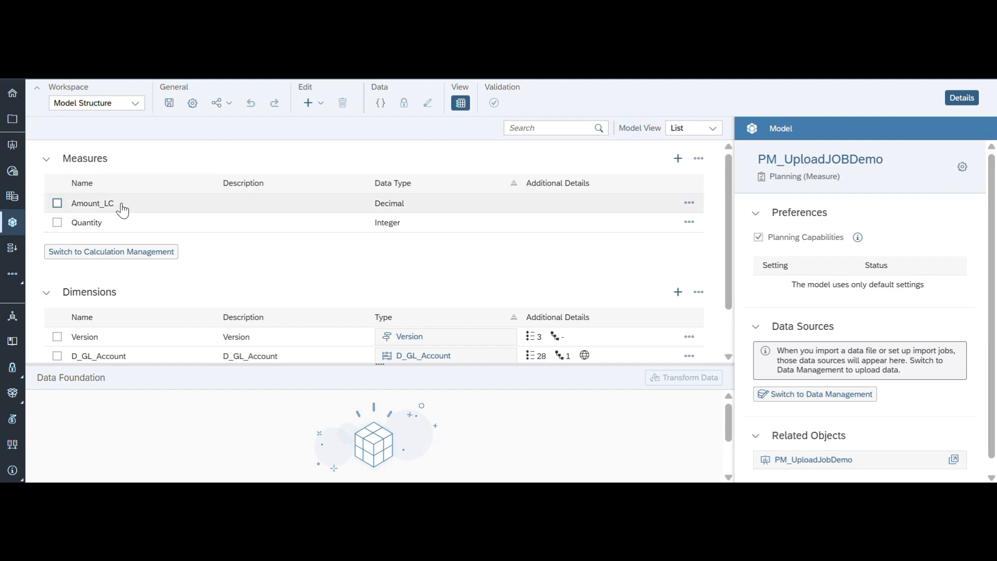
pyautogui.scroll(-2, 268, 277)
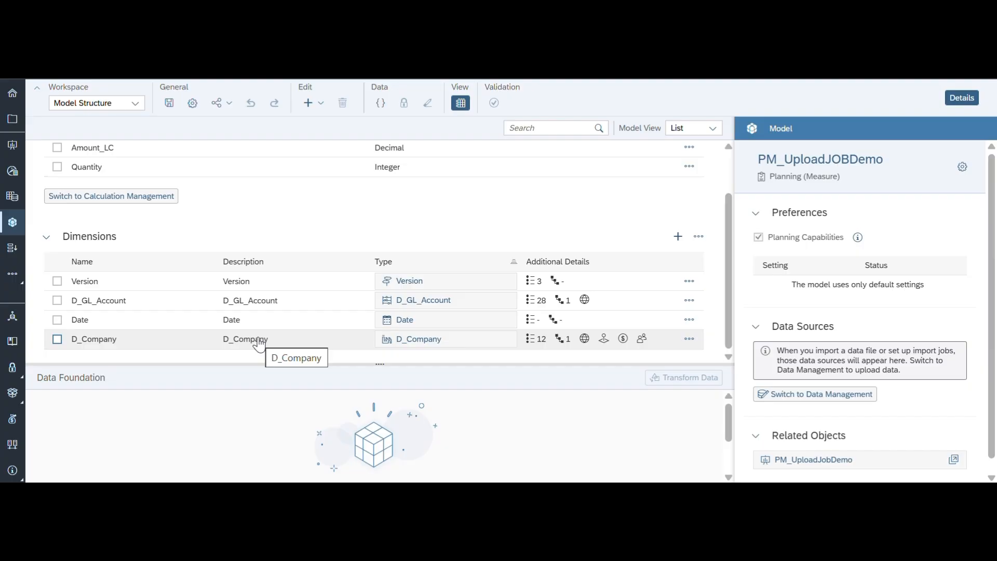
pyautogui.scroll(2, 361, 224)
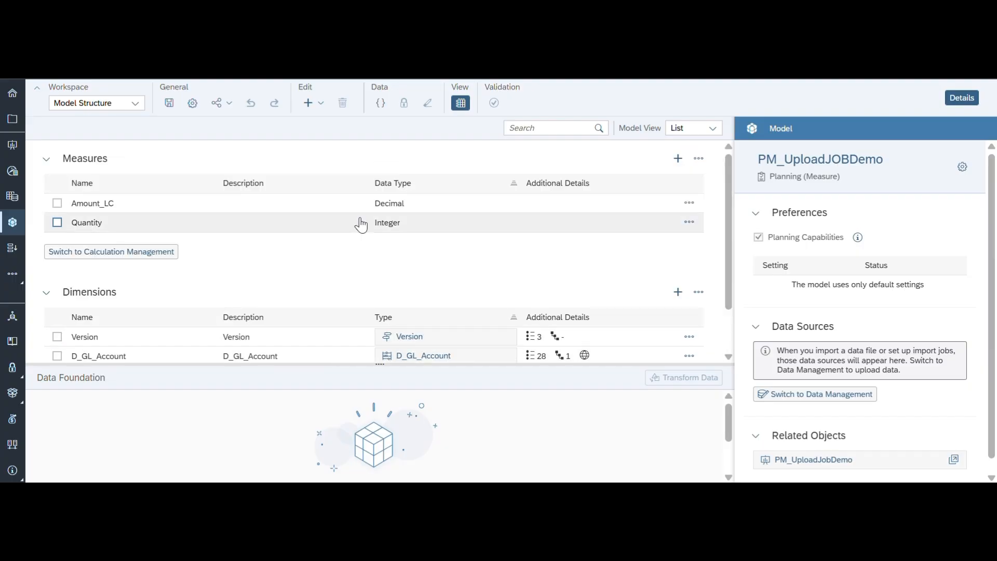
pyautogui.click(134, 103)
pyautogui.click(114, 158)
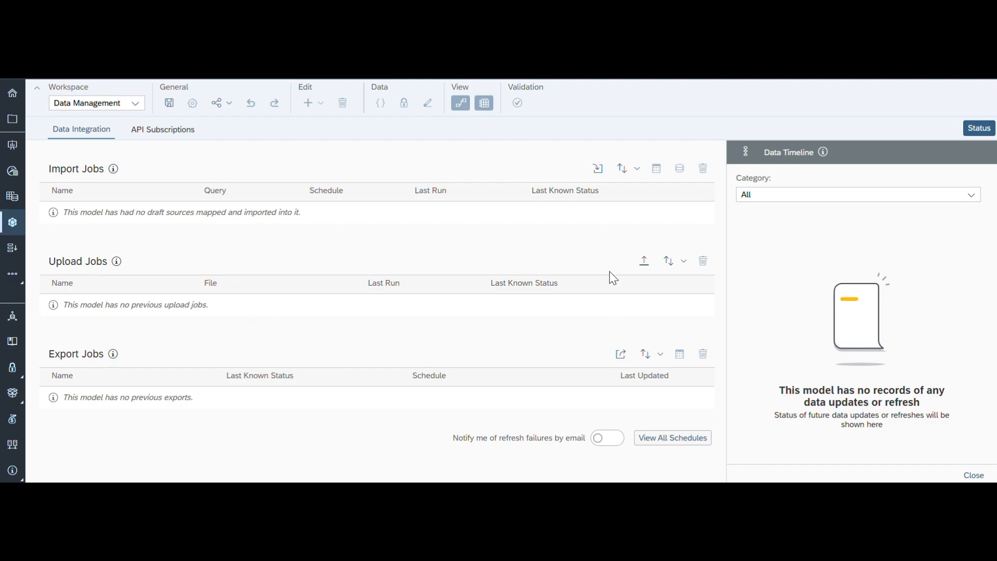
pyautogui.click(644, 263)
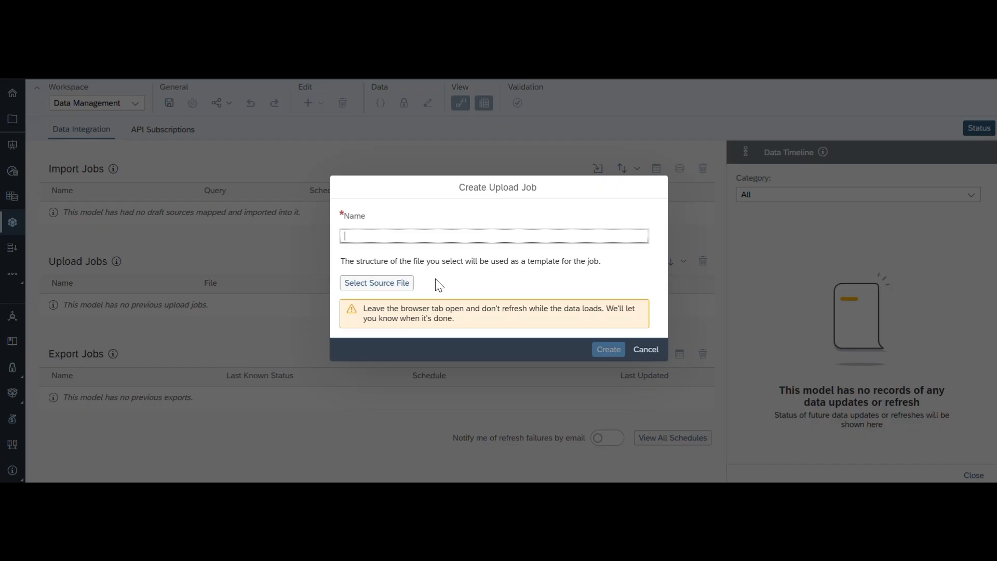
pyautogui.click(644, 355)
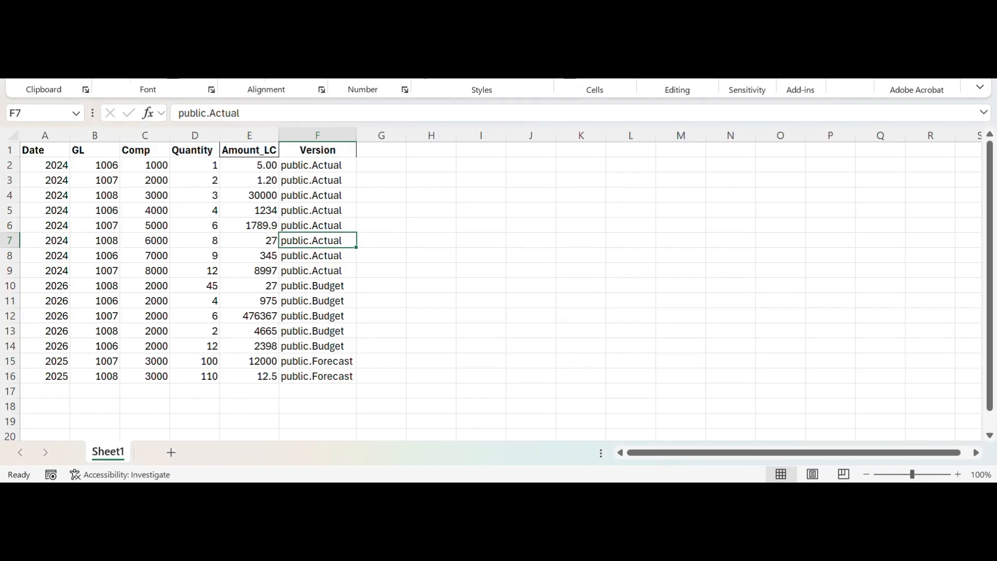
# - Compare the Excel source sheet's header row and its Quantity and Amount_LC columns with the model structure's measures and dimensions
pyautogui.click(299, 209)
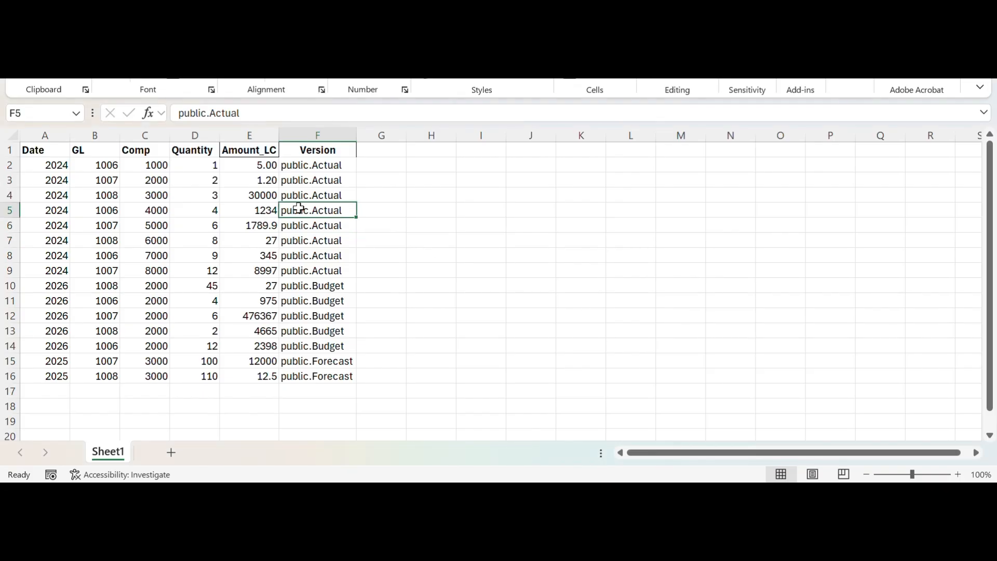
pyautogui.click(3, 150)
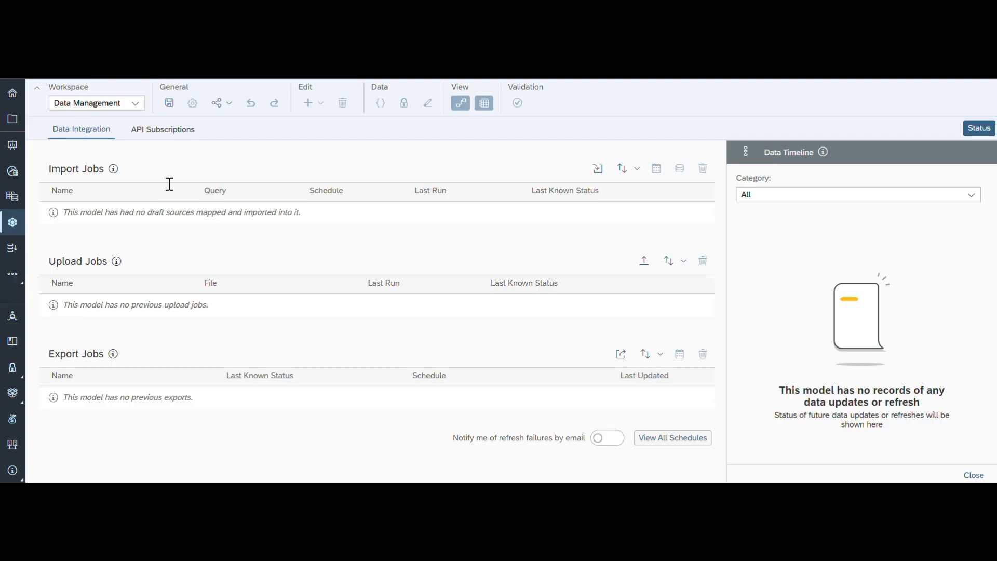
pyautogui.click(135, 104)
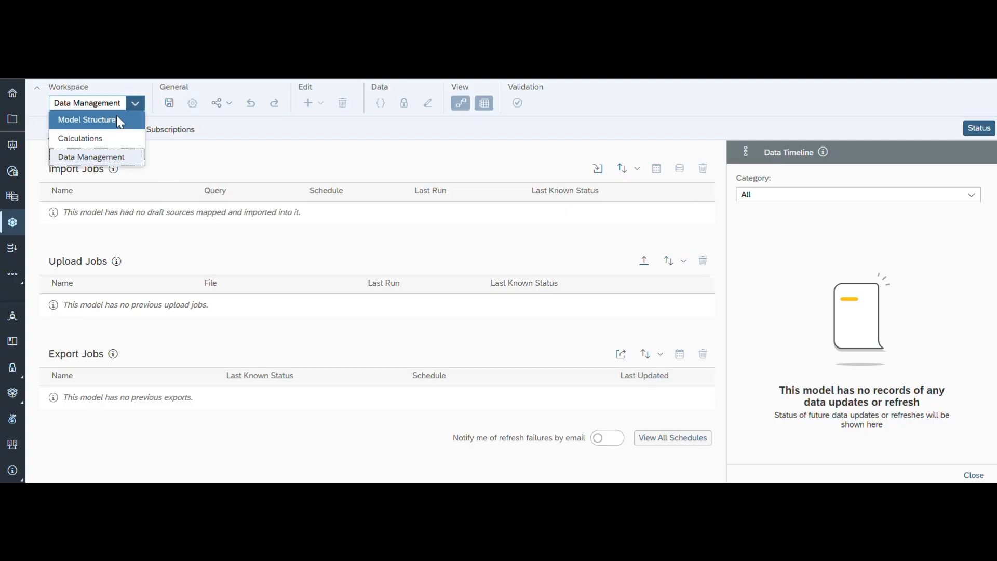
pyautogui.click(116, 118)
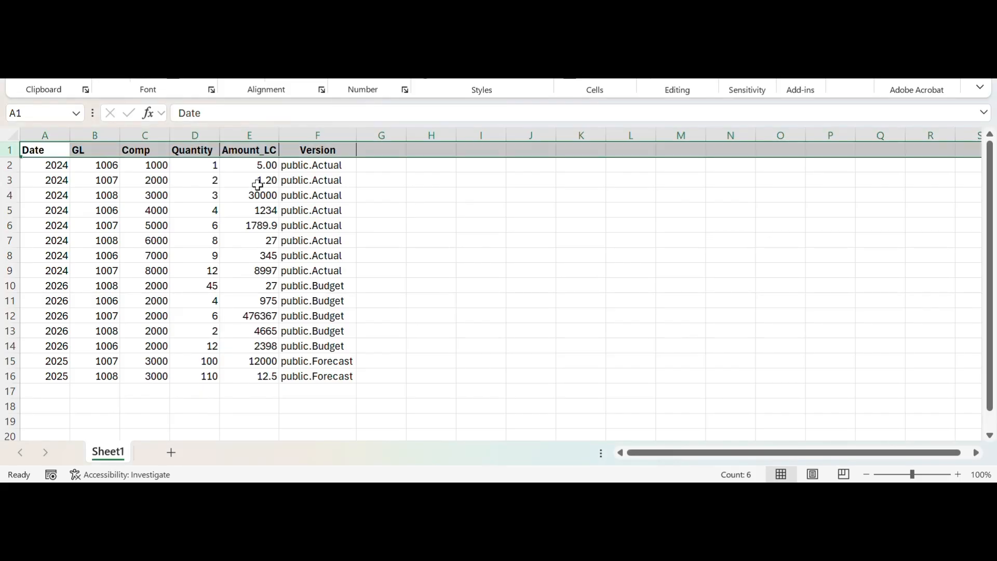
pyautogui.click(190, 134)
pyautogui.click(258, 134)
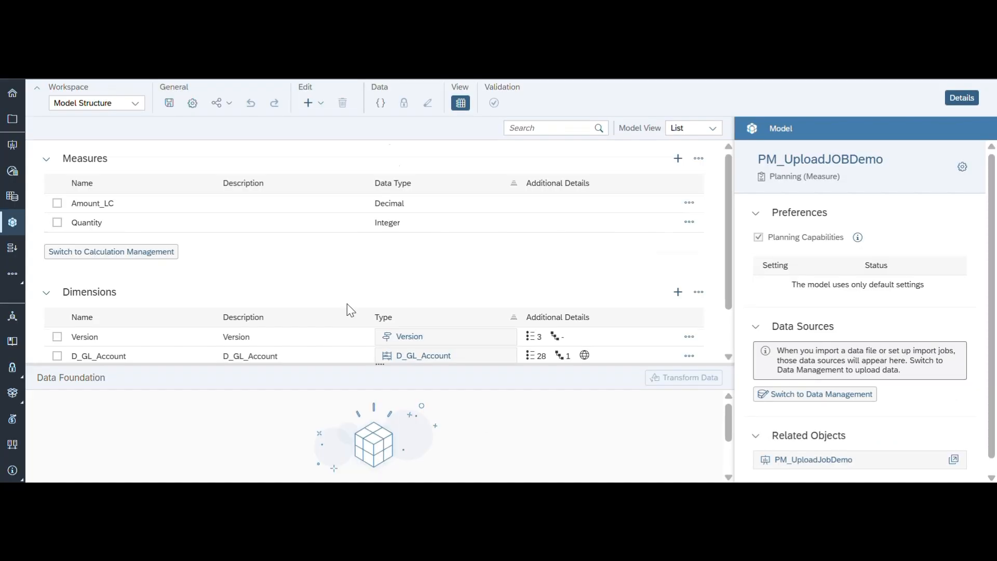
pyautogui.scroll(-1, 349, 310)
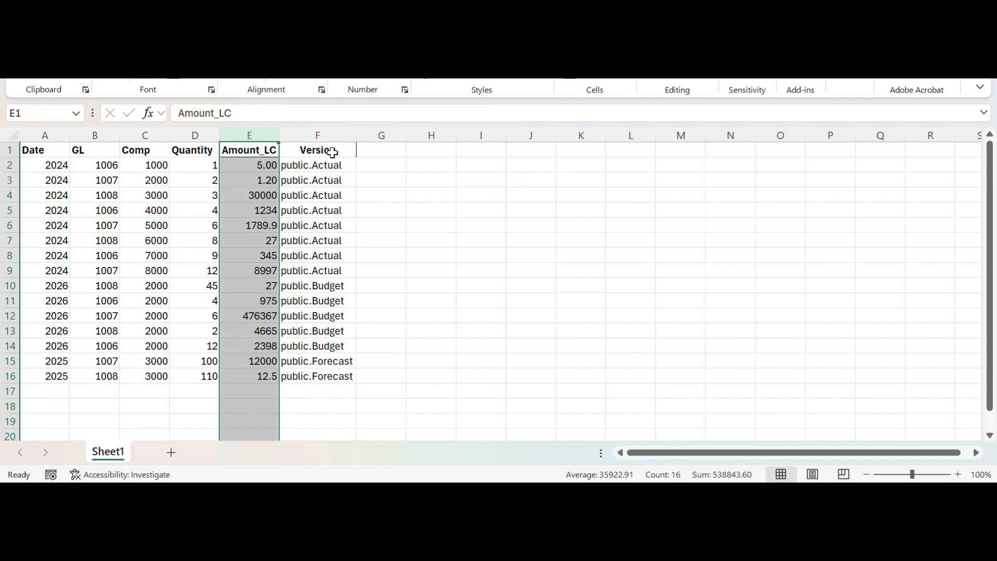
# - Examine the Date, GL, Comp, Quantity, Amount_LC and Version columns of the source sheet one after another
pyautogui.click(50, 135)
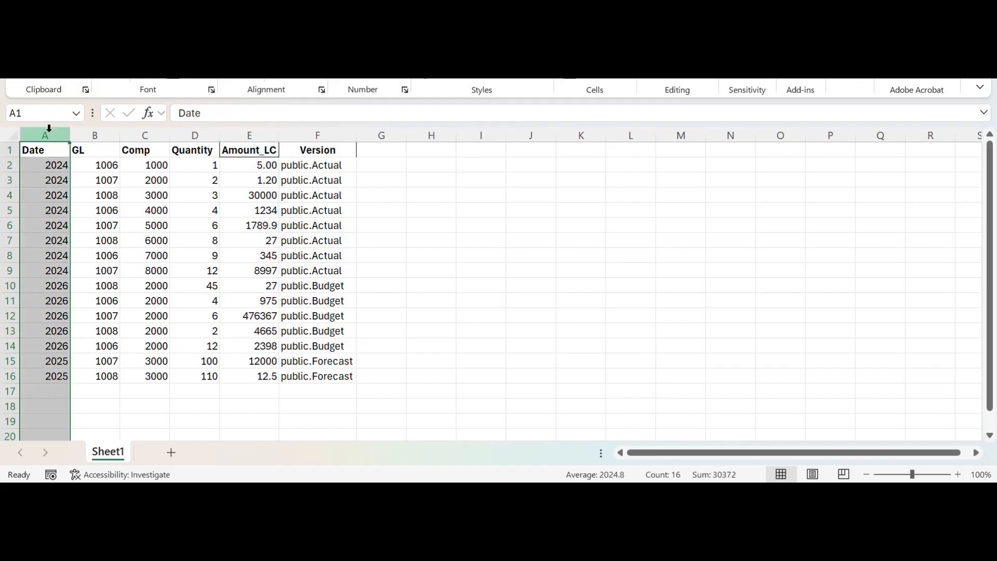
pyautogui.click(92, 135)
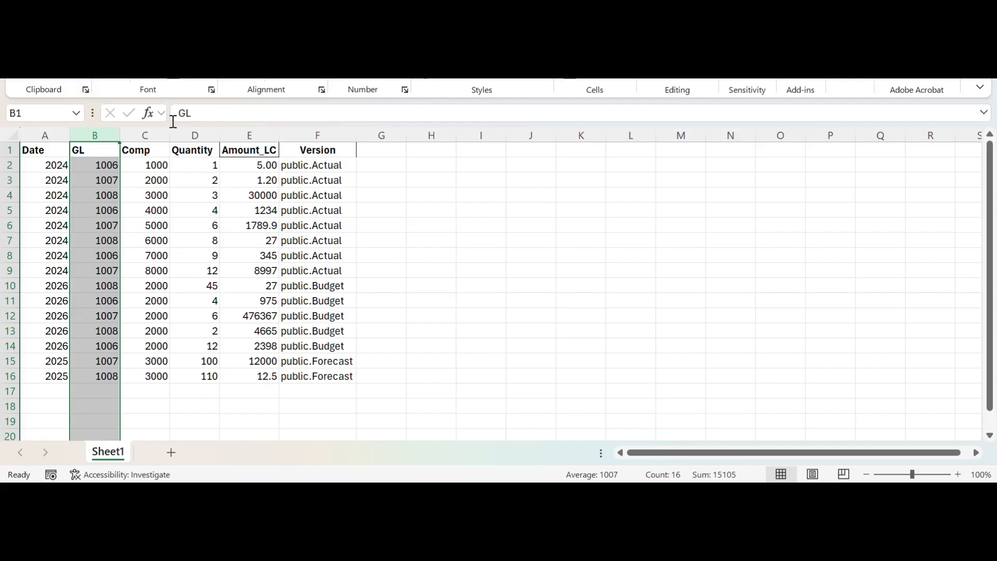
pyautogui.click(146, 135)
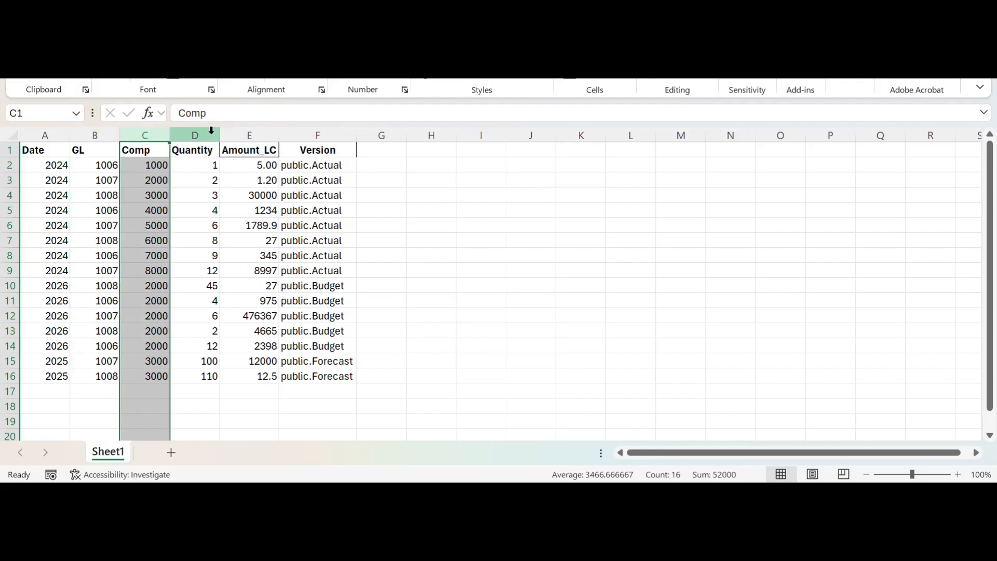
pyautogui.click(195, 135)
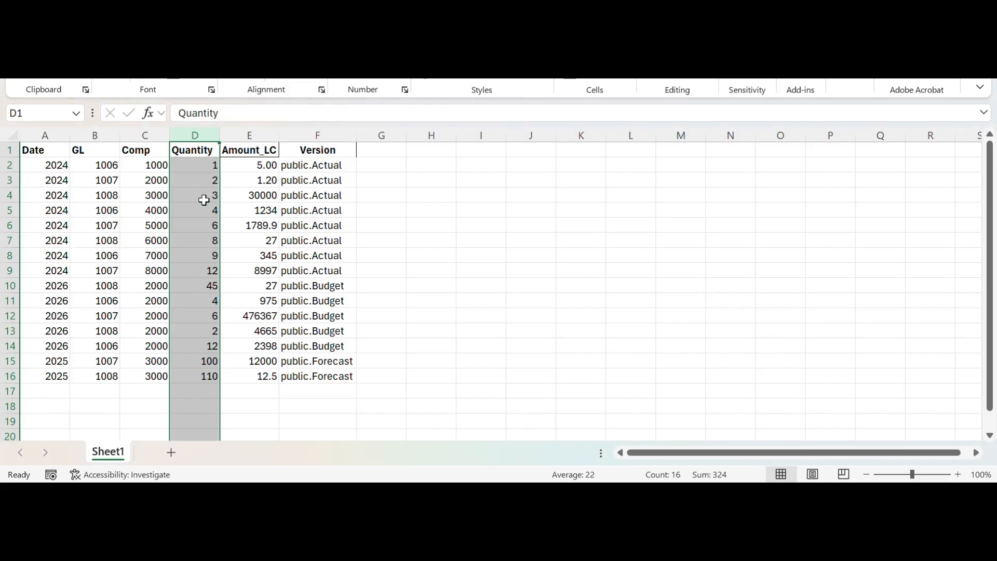
pyautogui.click(264, 136)
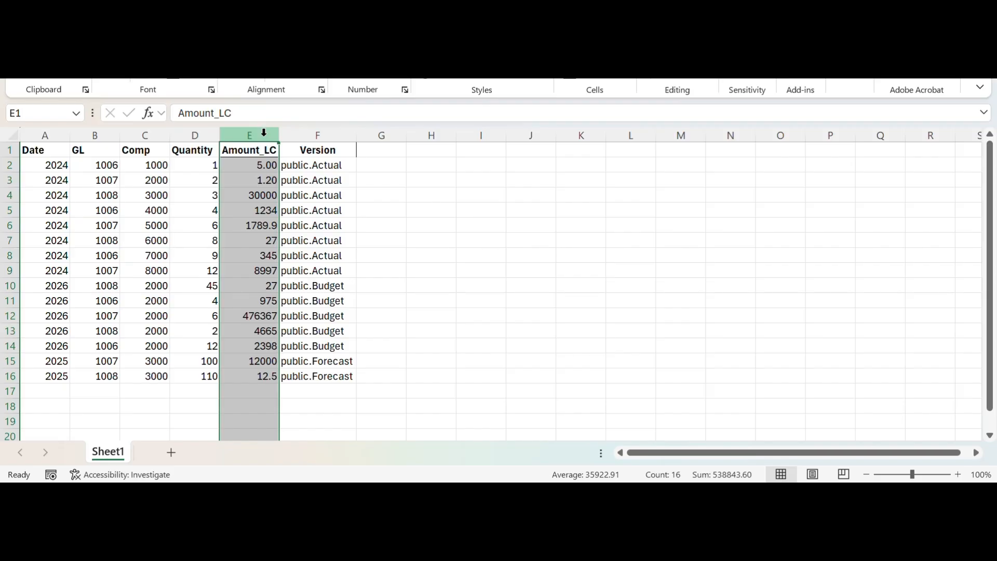
pyautogui.click(318, 136)
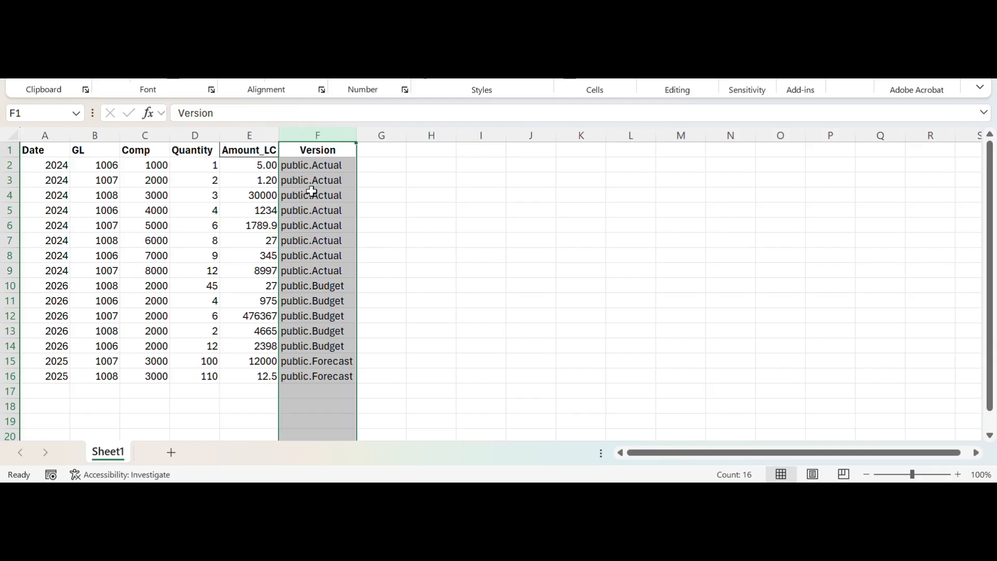
# - Compare the Actual and Budget entries in the sheet's Version column with the members of the model's Version dimension
pyautogui.press('Down')
pyautogui.click(325, 270)
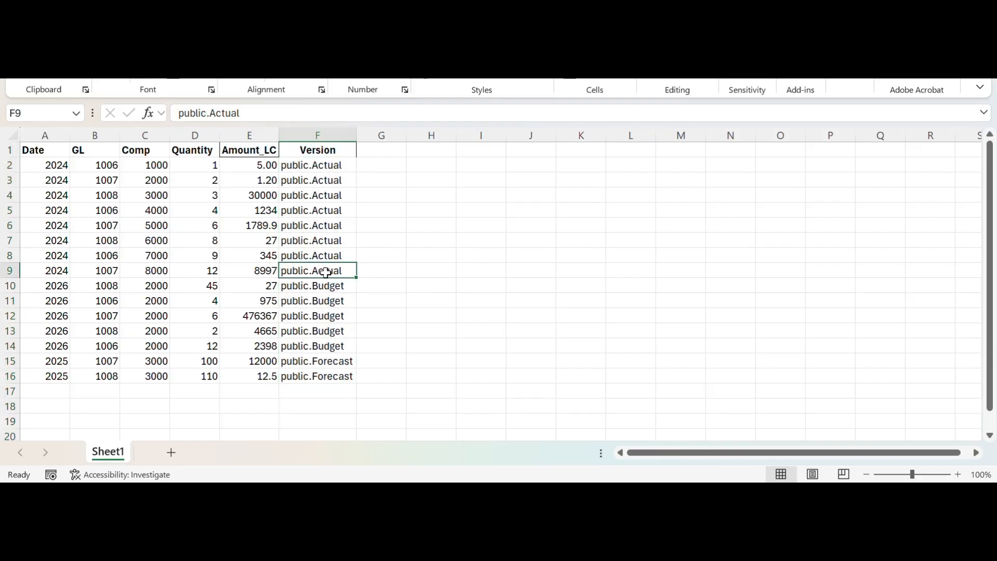
pyautogui.click(327, 285)
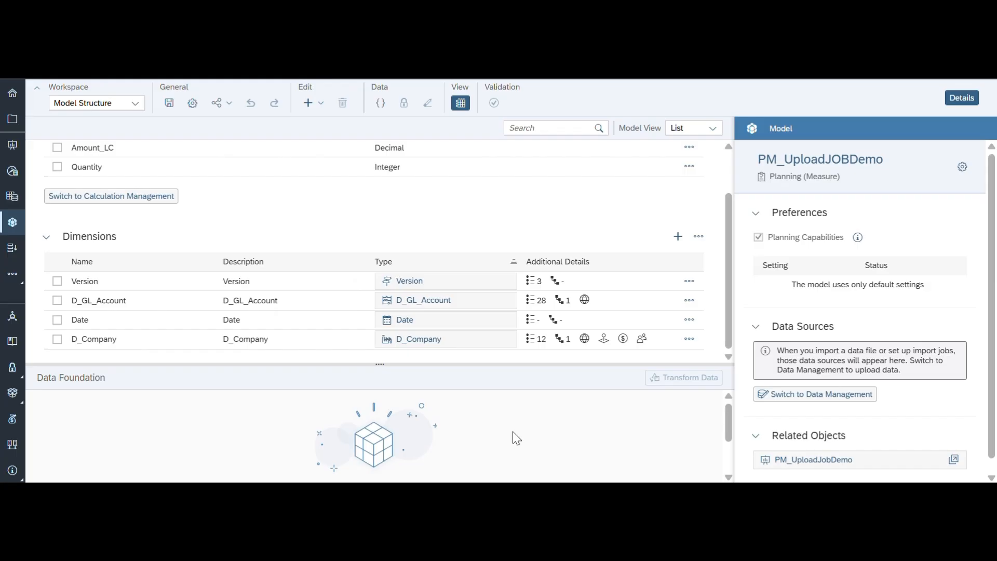
pyautogui.moveTo(501, 283)
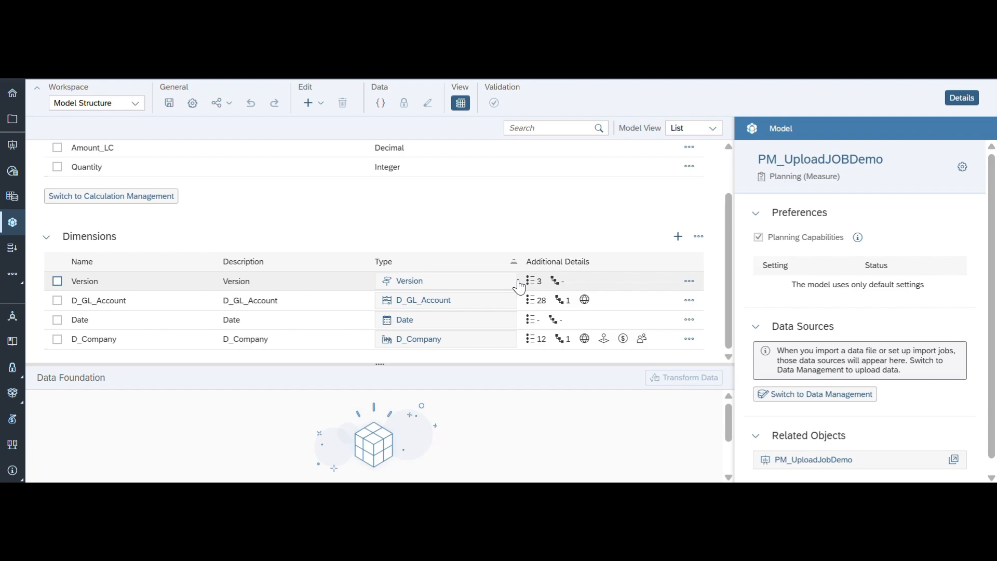
pyautogui.click(503, 282)
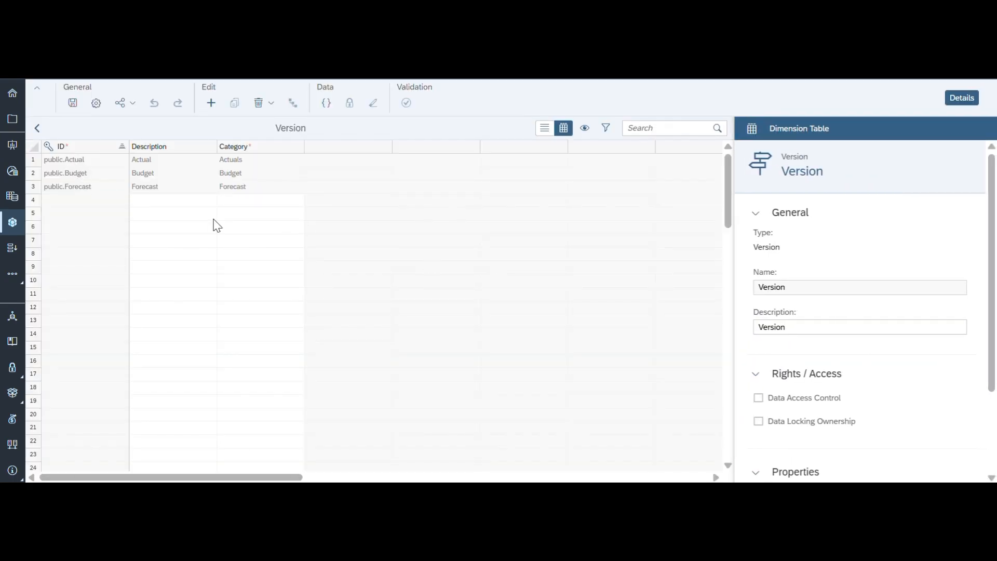
# - Switch to the Excel source sheet and examine the first public.Actual row and the first public.Forecast row
pyautogui.hotkey('alt', 'Tab')
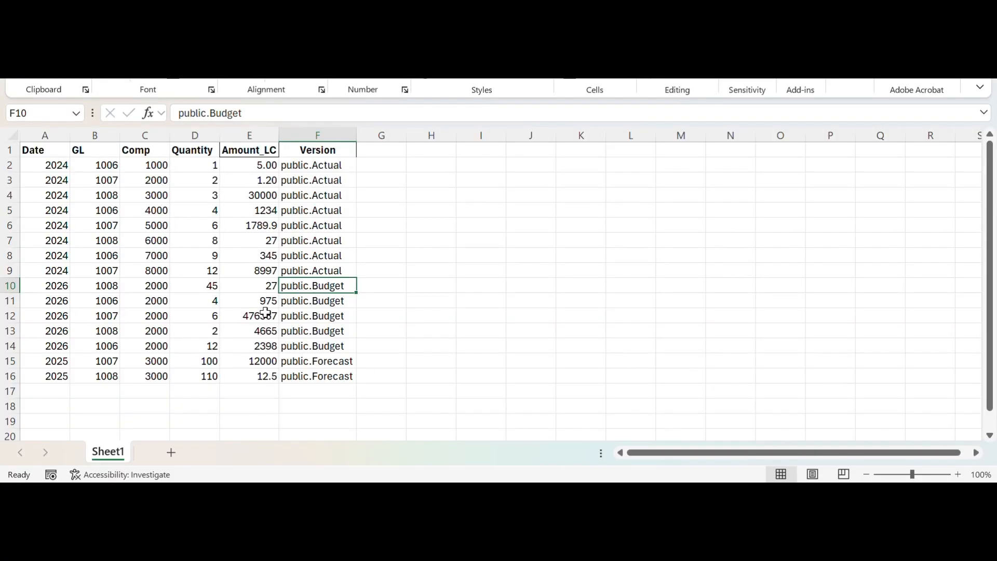
pyautogui.click(7, 166)
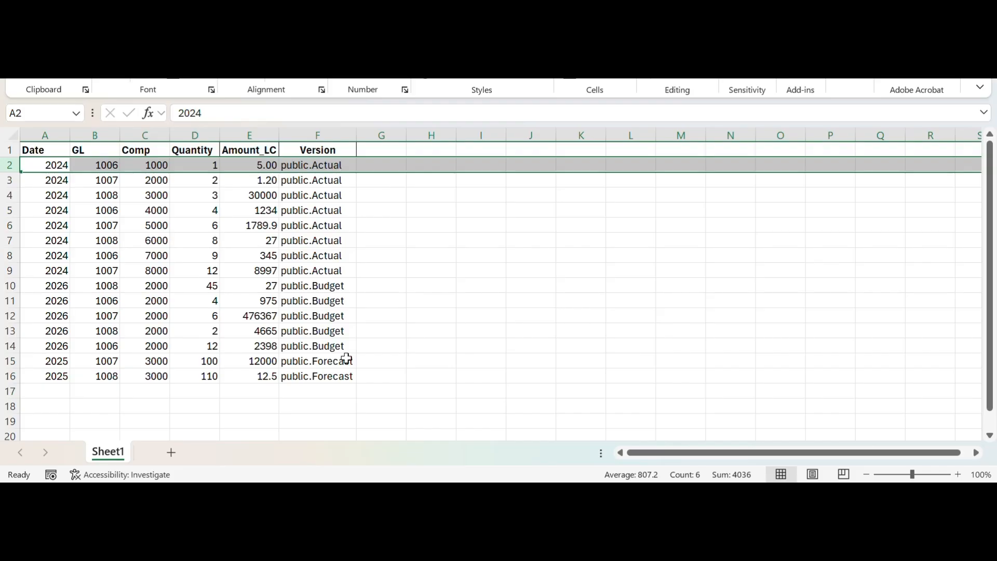
pyautogui.click(4, 362)
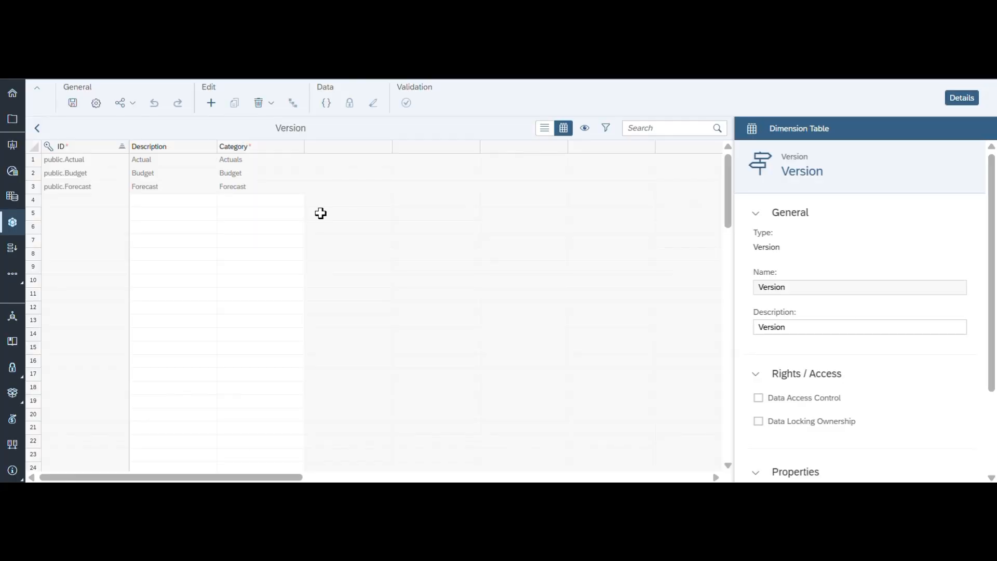
# - Leave the Version dimension, review the model's dimension list and check the GL and Quantity data in the source sheet against it
pyautogui.click(36, 128)
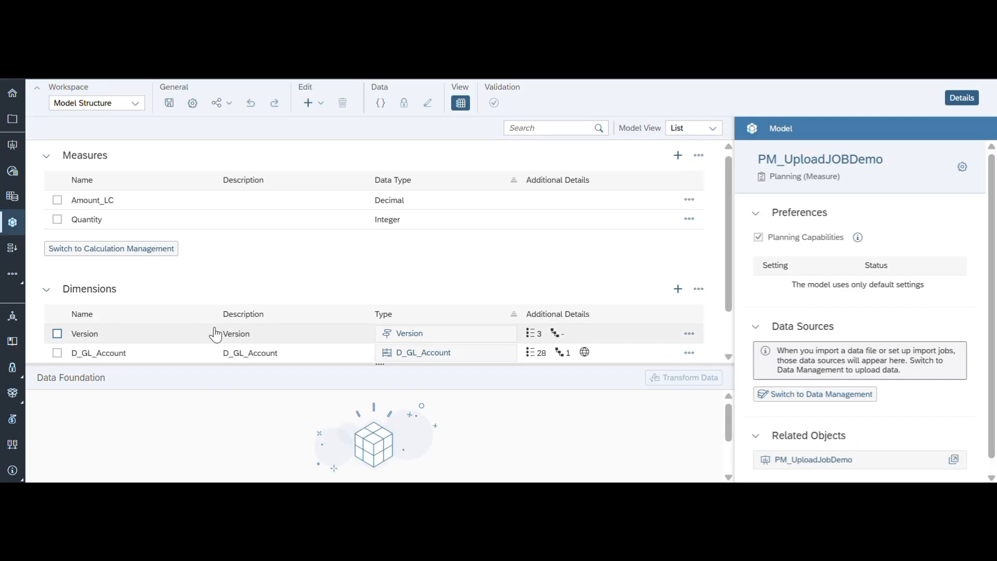
pyautogui.scroll(-2, 215, 334)
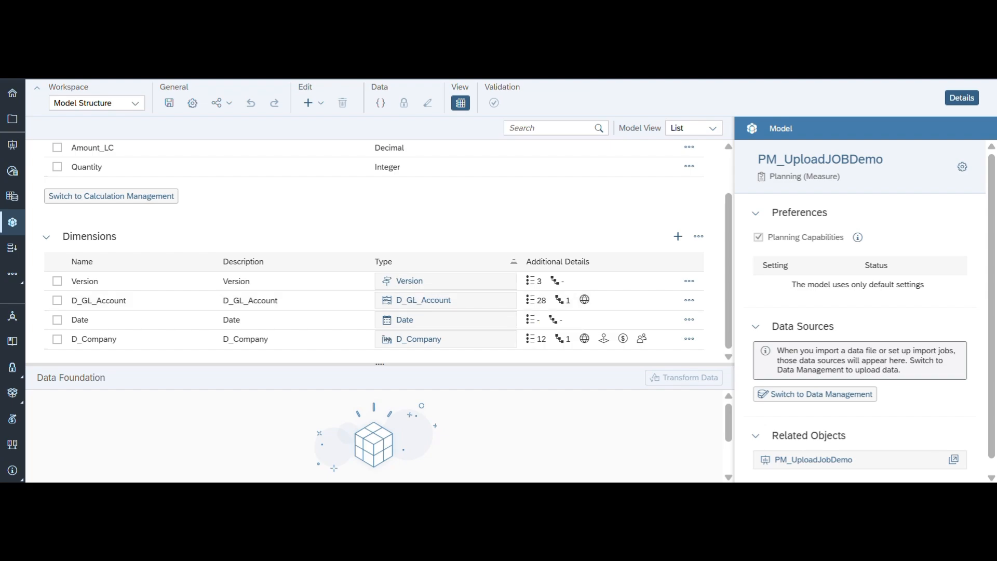
pyautogui.click(655, 497)
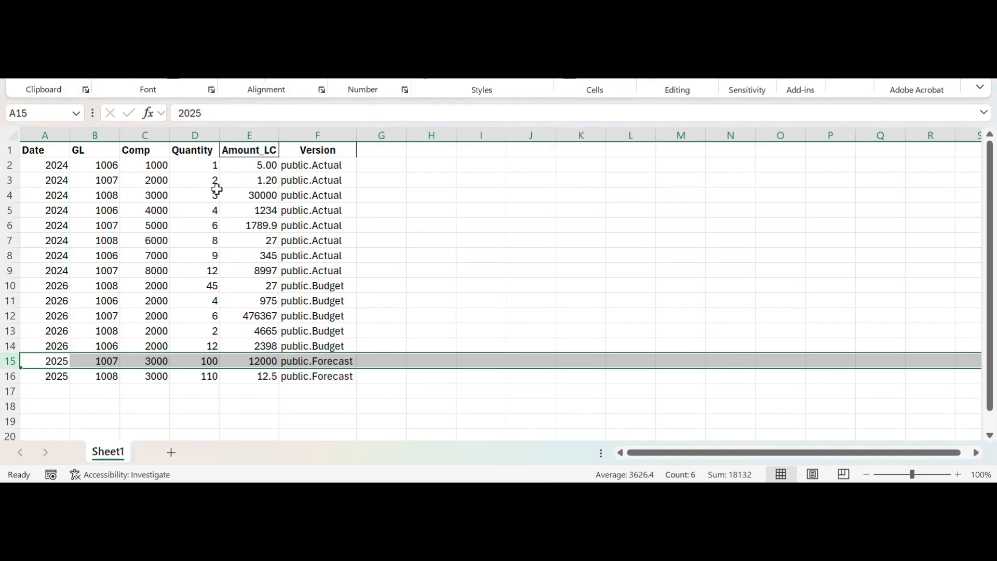
pyautogui.click(106, 162)
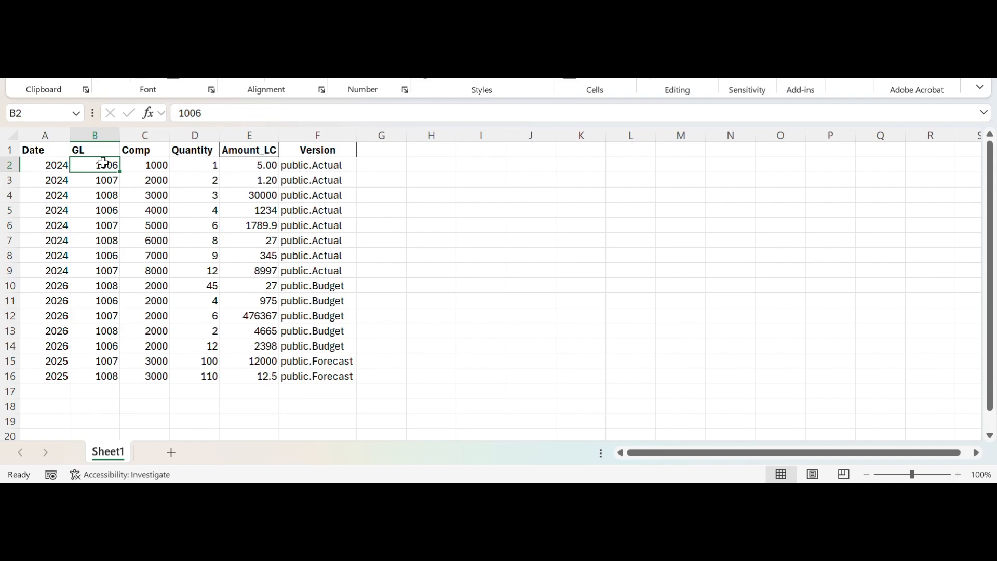
pyautogui.click(199, 133)
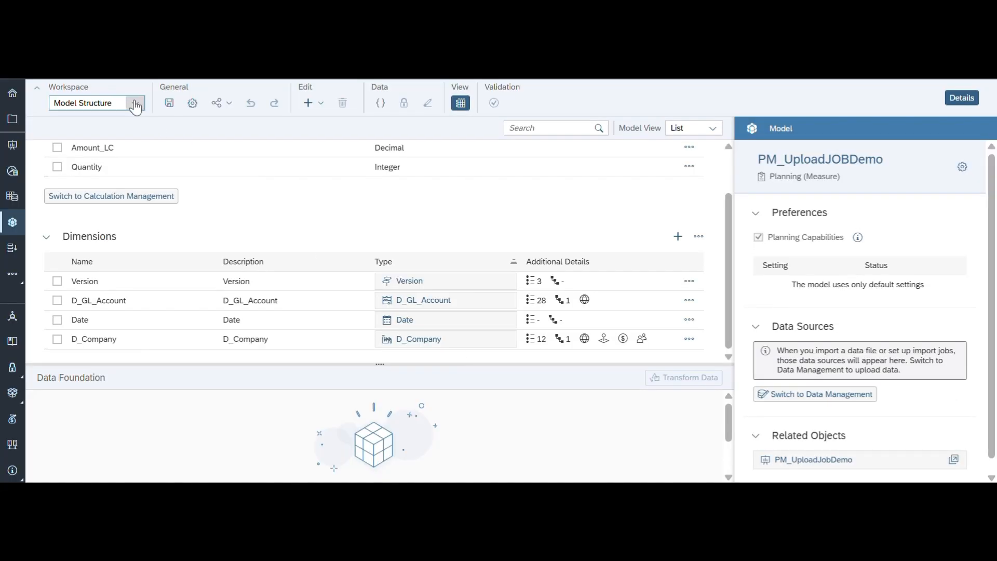
# - Start a new upload job in the model's Data Management workspace and name it UploadActuals
pyautogui.click(136, 104)
pyautogui.click(100, 156)
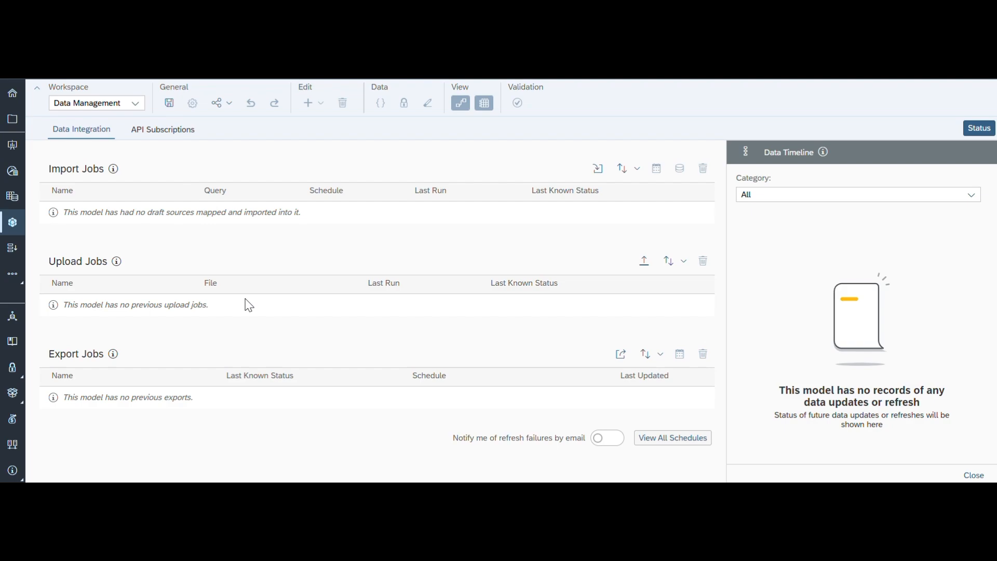
pyautogui.click(645, 266)
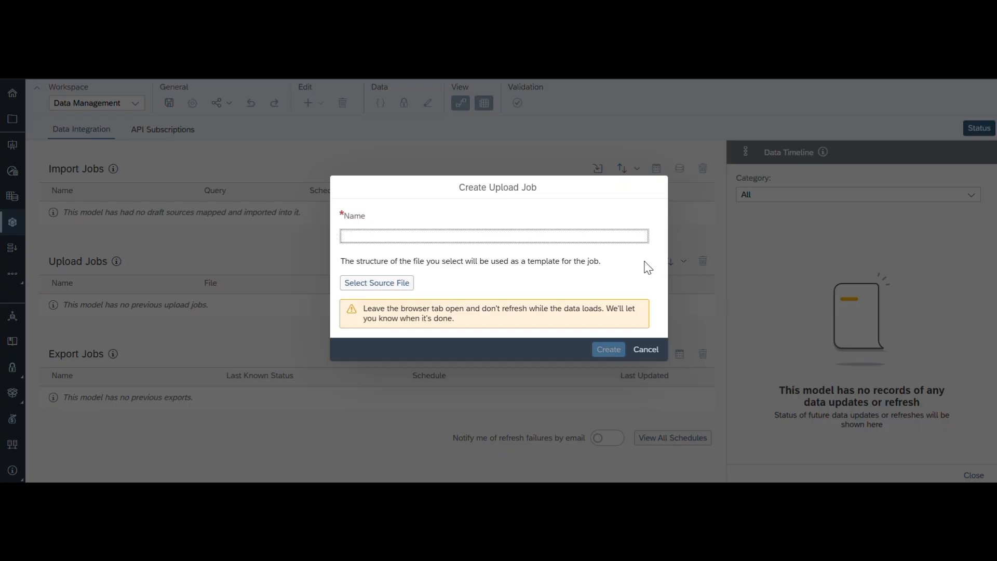
pyautogui.write('UploadActuals')
# - Check the Version column in the Excel source sheet, keeping the new upload job's dialog open
pyautogui.click(698, 495)
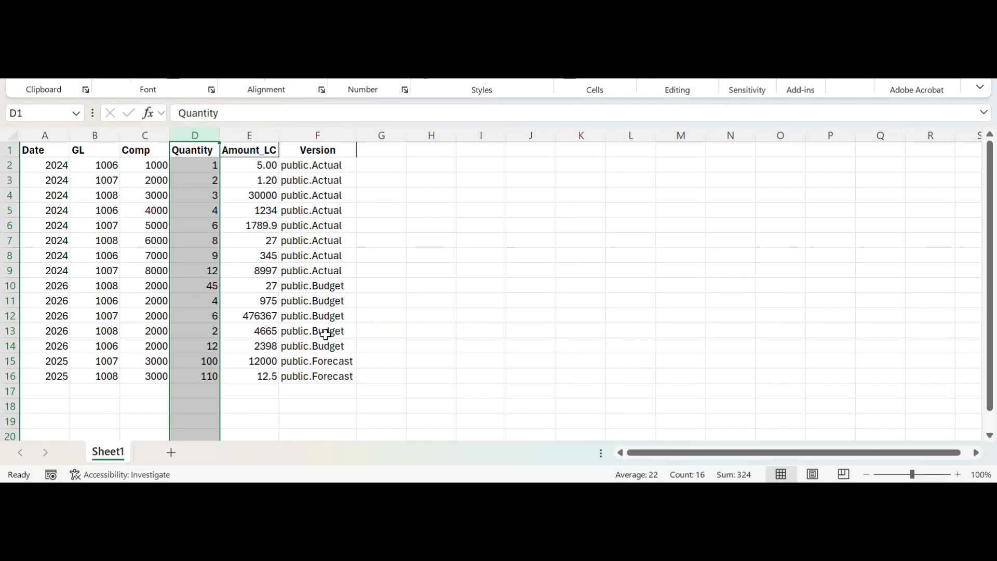
pyautogui.moveTo(621, 495)
pyautogui.click(322, 137)
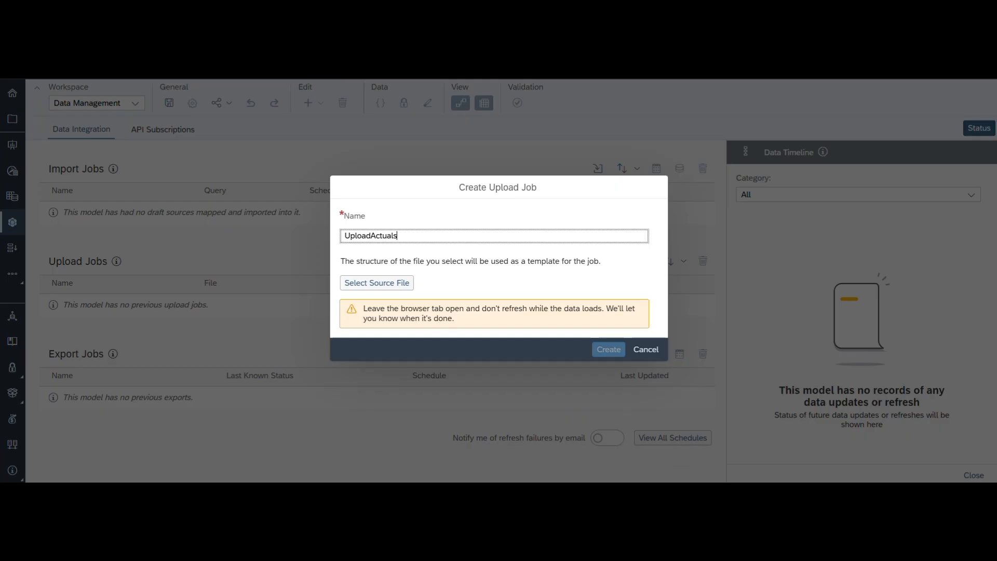
# - Choose Book1.xlsx as the source file, keep its first row as column headers and create the upload job
pyautogui.click(382, 286)
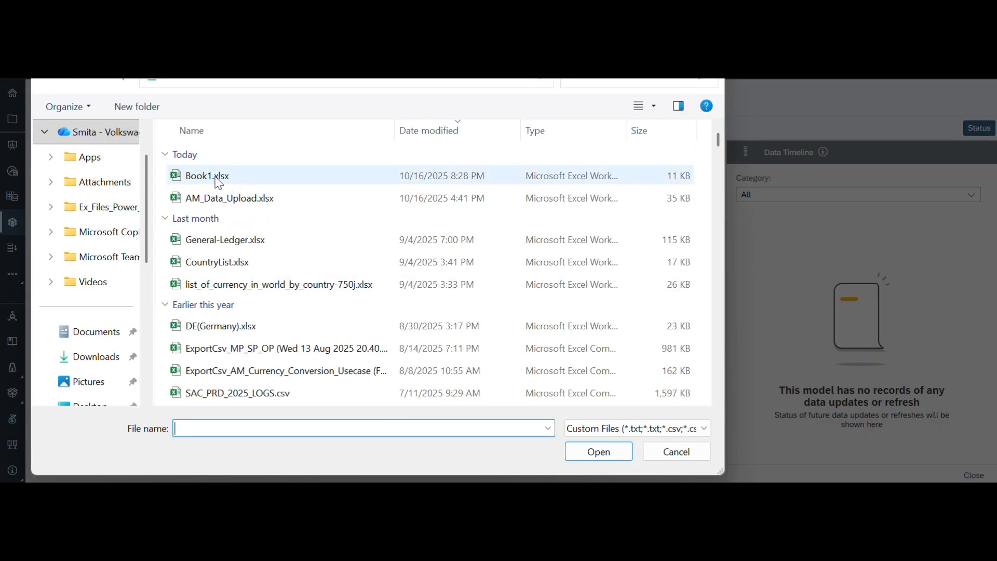
pyautogui.click(218, 178)
pyautogui.click(585, 458)
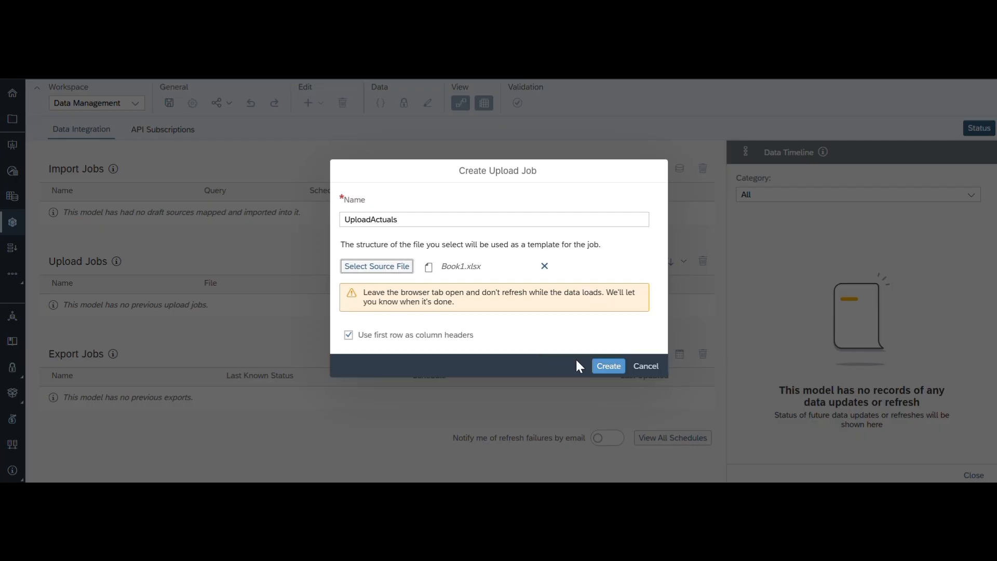
pyautogui.click(607, 366)
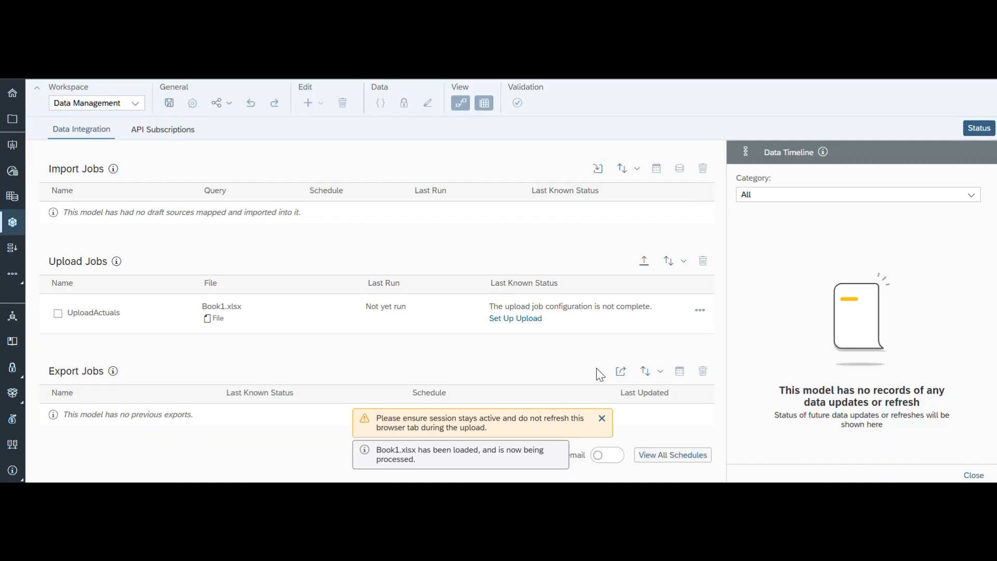
# - Open the setup of the UploadActuals job and dismiss the warning notifications
pyautogui.click(522, 323)
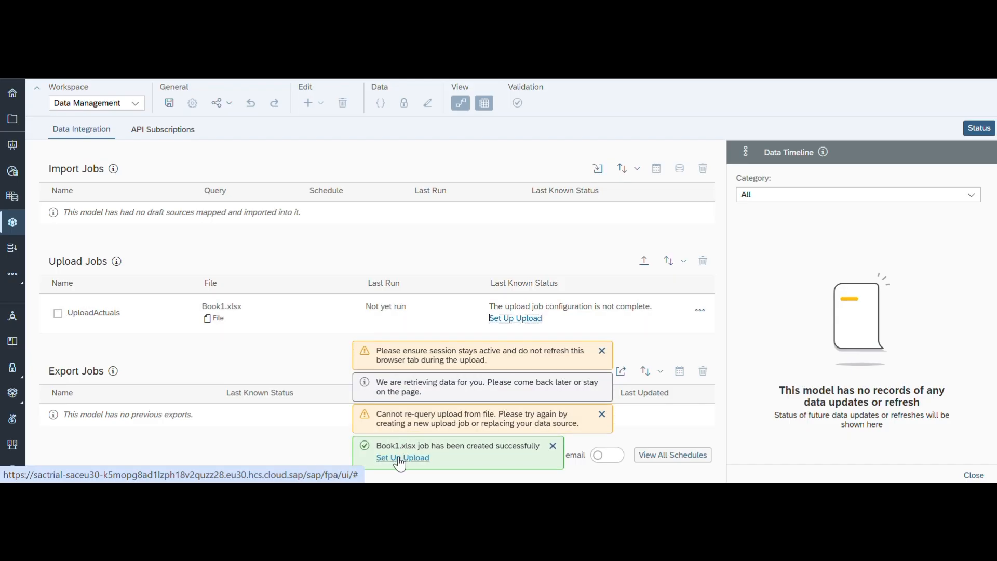
pyautogui.click(399, 459)
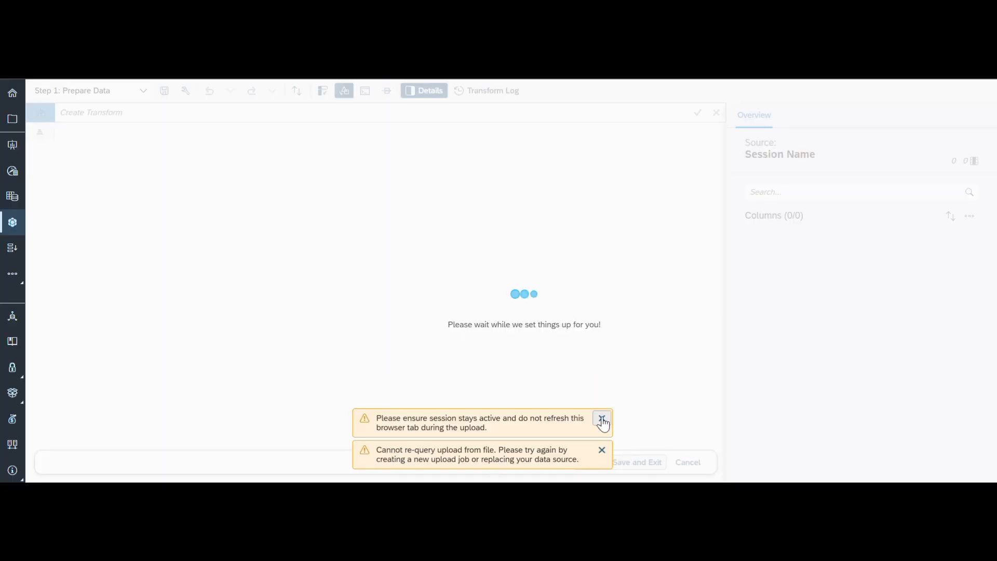
pyautogui.click(601, 418)
pyautogui.click(602, 452)
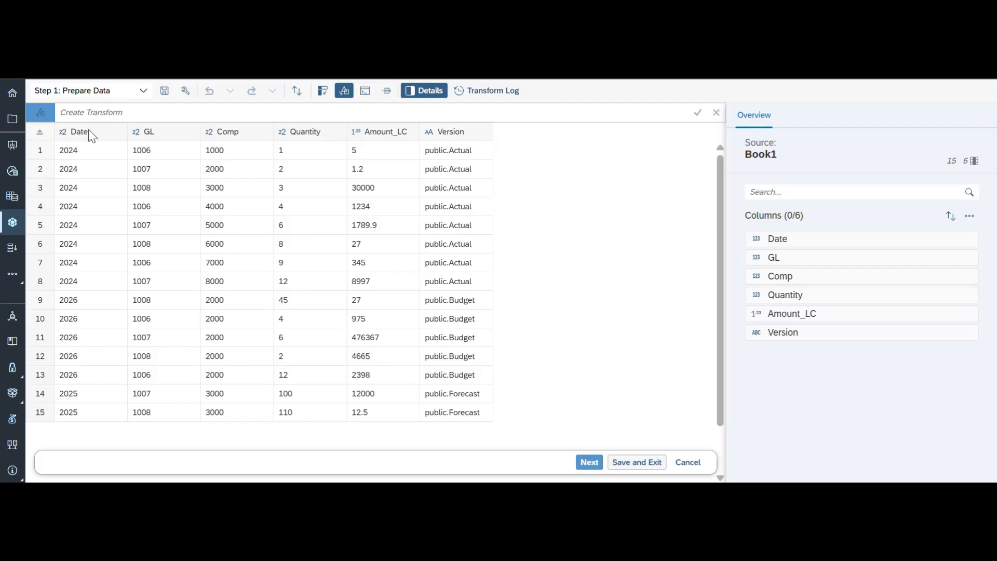
# - Change the data type of the Comp and GL columns to String and check the types of Quantity and Amount_LC
pyautogui.click(267, 136)
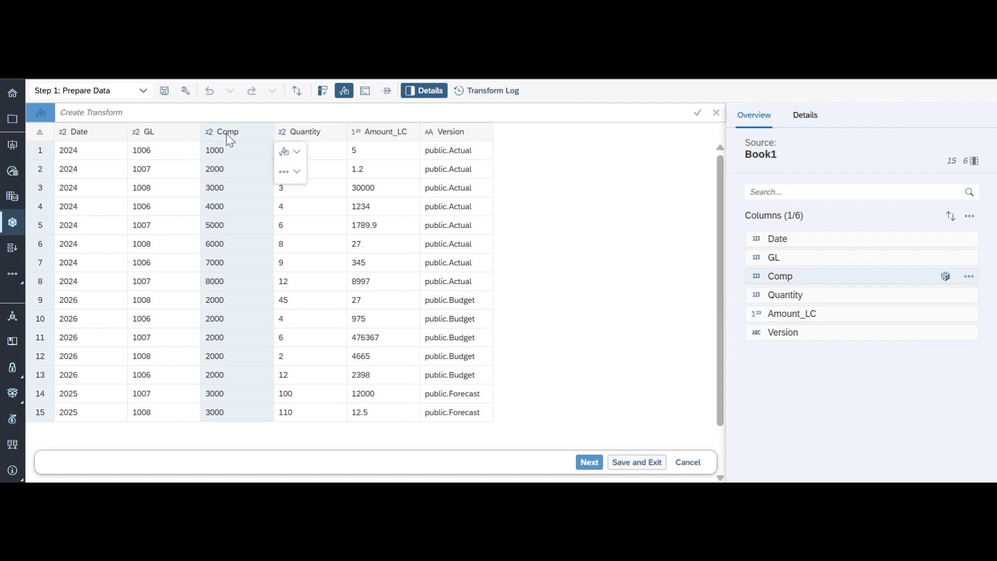
pyautogui.click(945, 276)
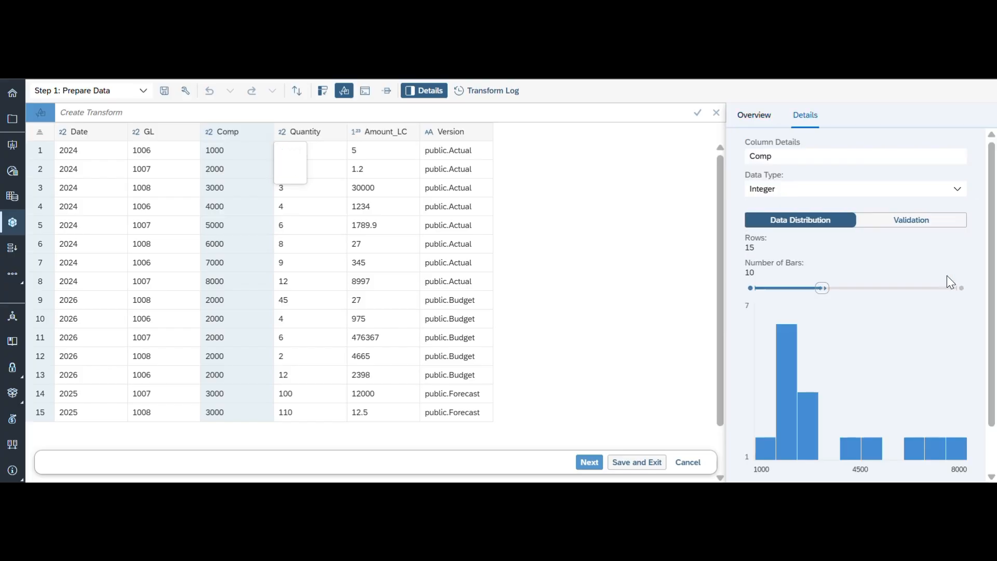
pyautogui.click(956, 189)
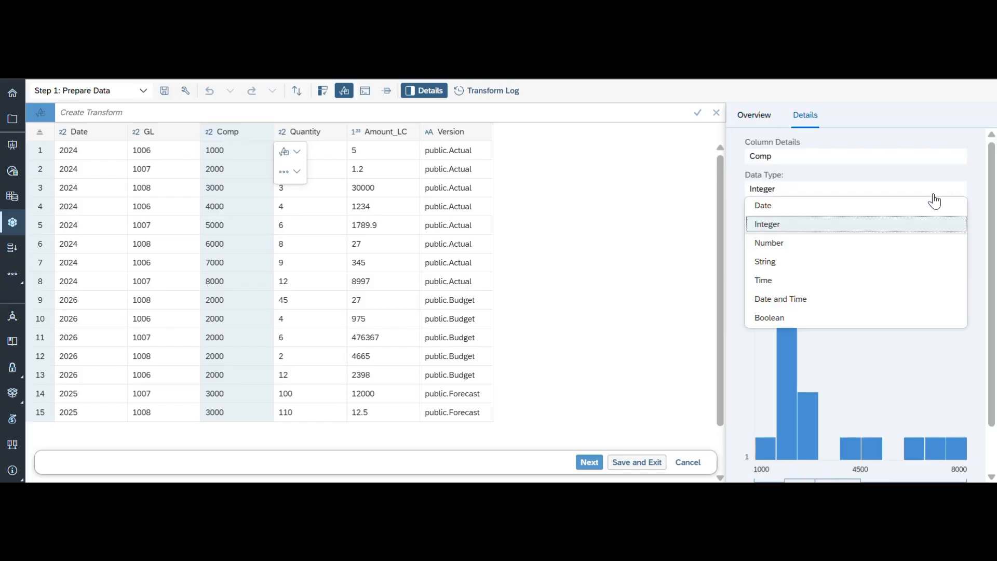
pyautogui.click(778, 268)
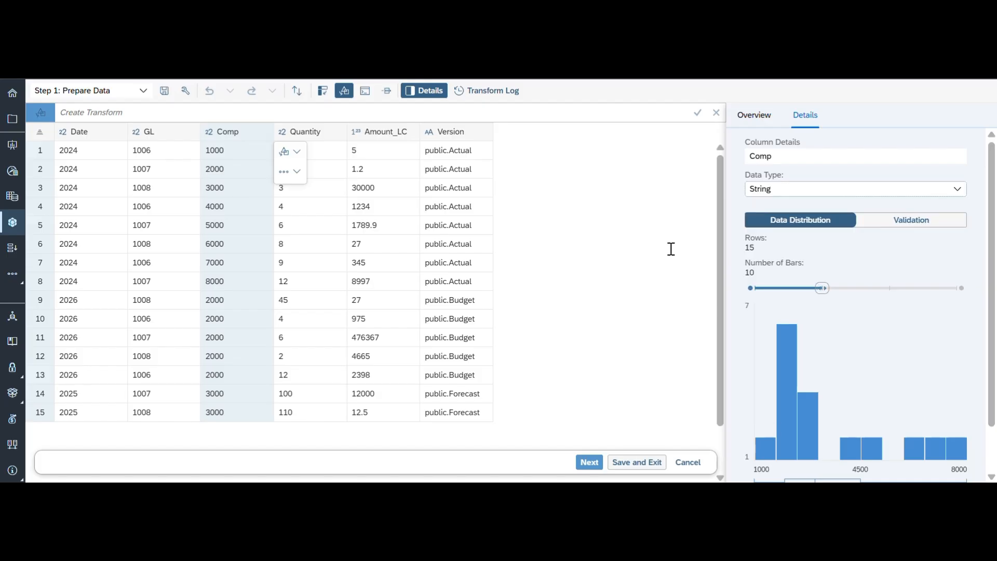
pyautogui.click(169, 139)
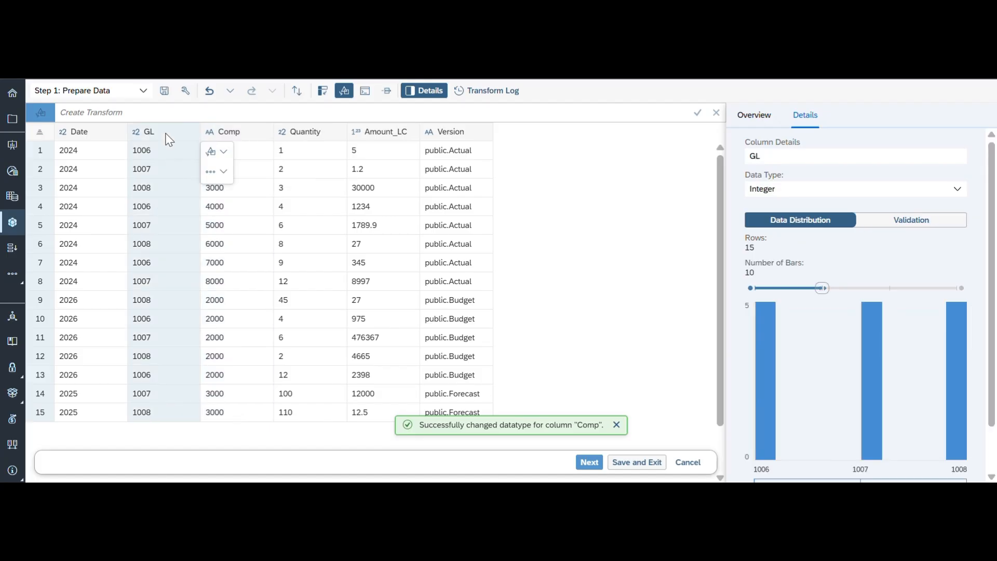
pyautogui.click(957, 189)
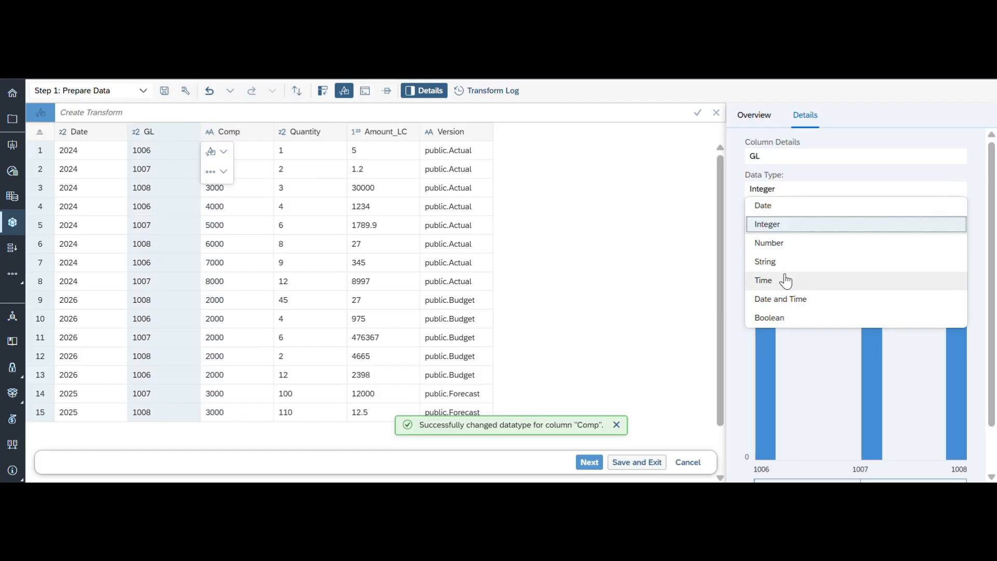
pyautogui.click(773, 262)
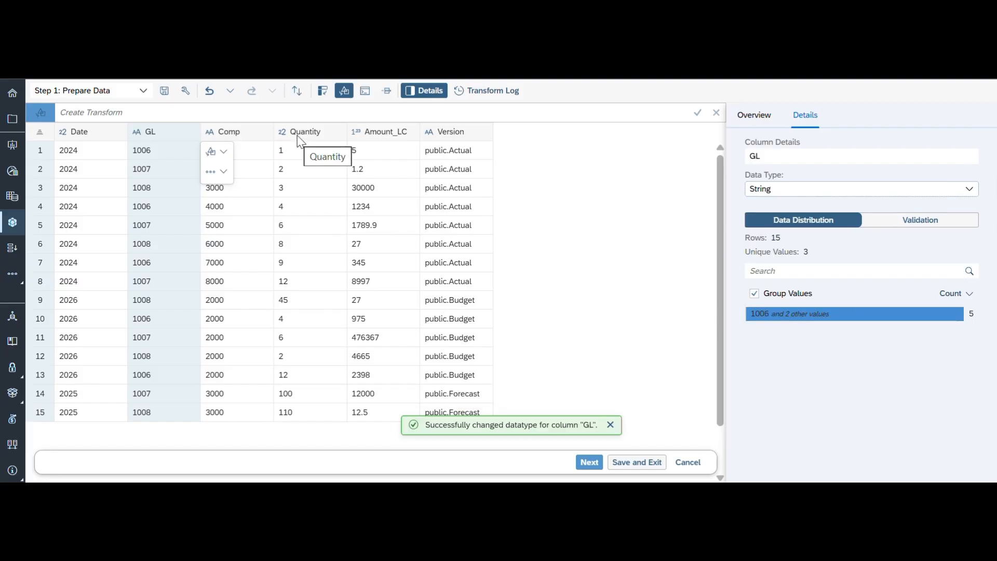
pyautogui.click(314, 133)
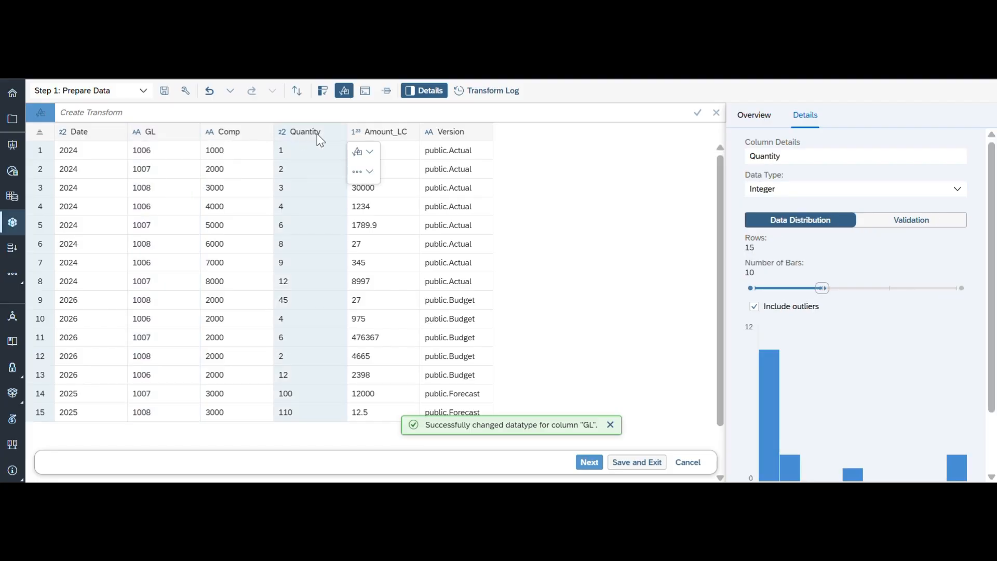
pyautogui.click(381, 133)
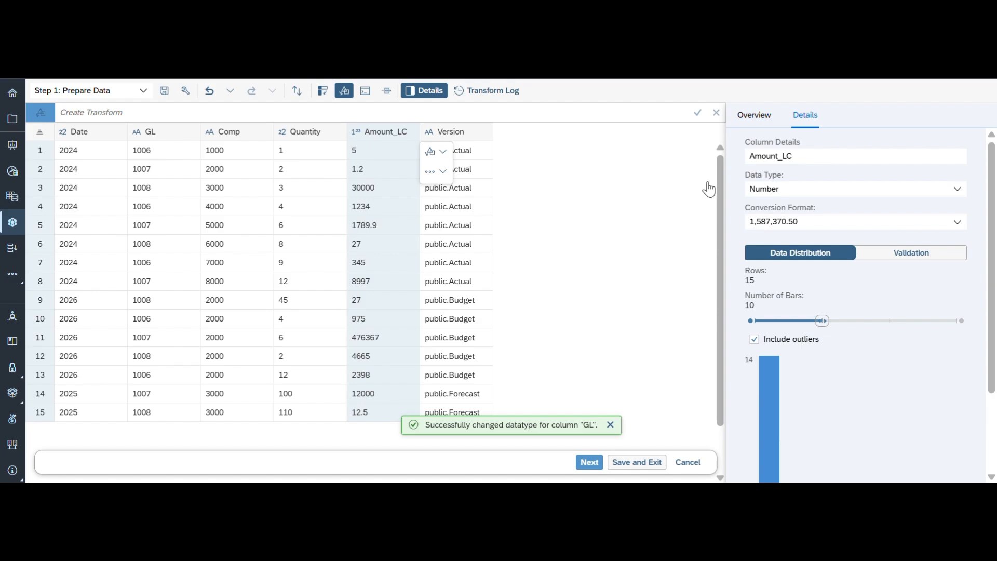
# - Set the Date column's data type to Date with the conversion format YYYY
pyautogui.click(74, 136)
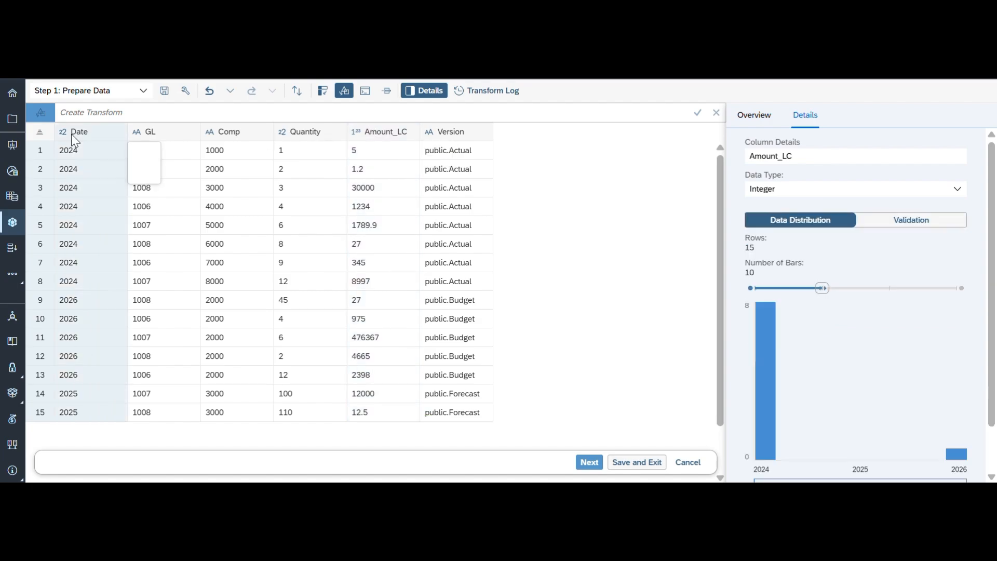
pyautogui.click(961, 193)
pyautogui.click(790, 206)
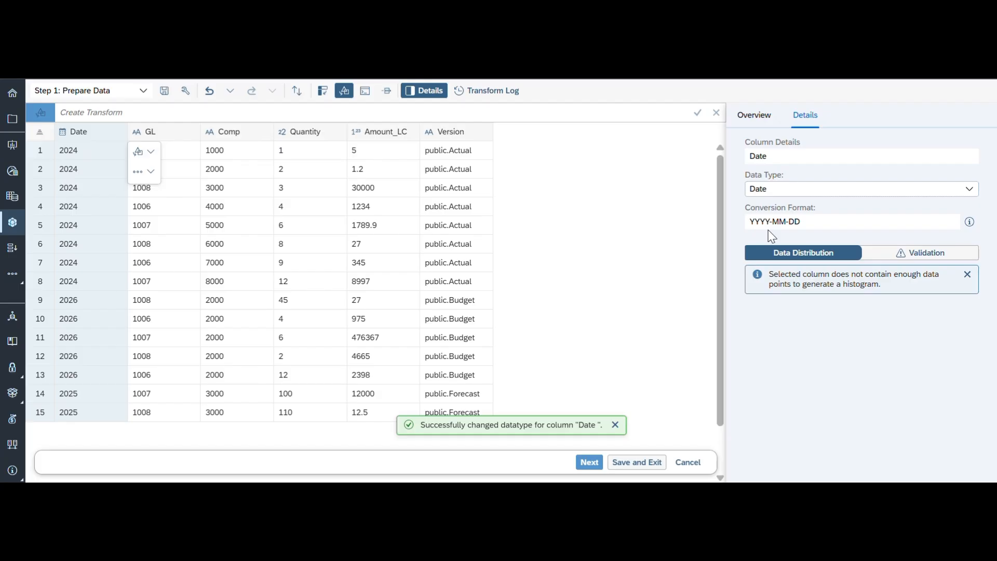
pyautogui.click(818, 224)
pyautogui.press('BackSpace')
pyautogui.press('BackSpace')
pyautogui.press('BackSpace')
pyautogui.press('BackSpace')
pyautogui.press('BackSpace')
pyautogui.press('BackSpace')
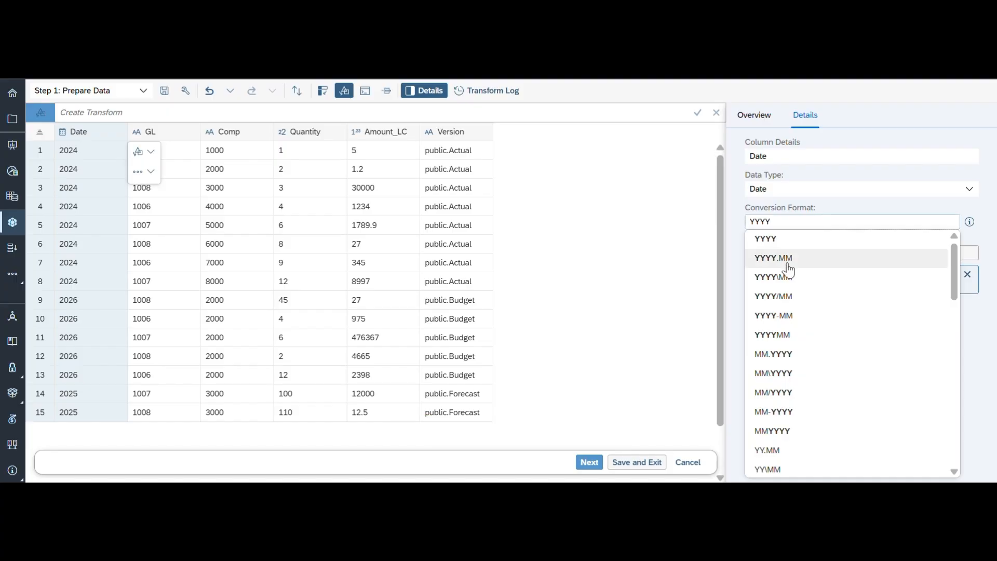
pyautogui.click(794, 240)
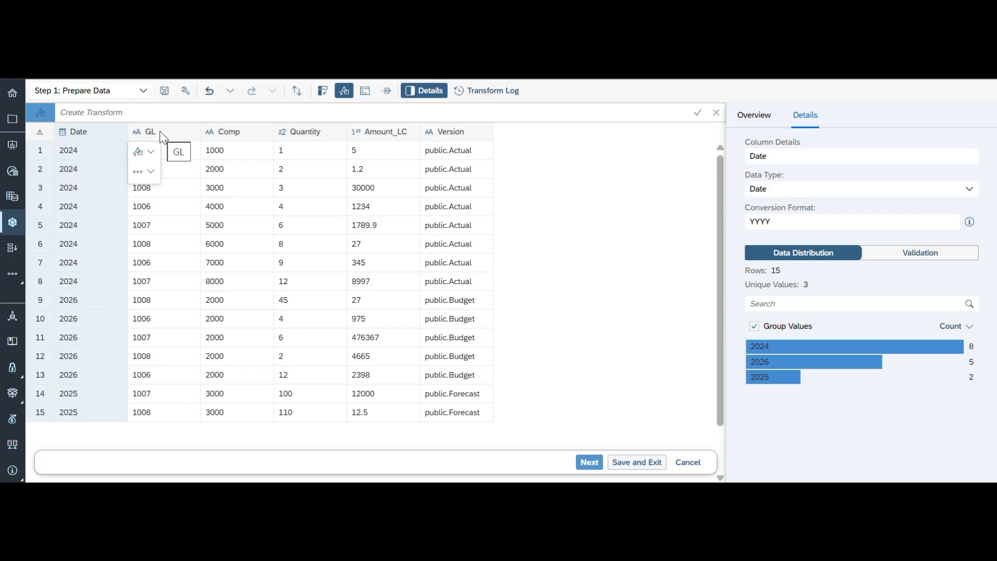
# - Look over the mapping of source columns to facts and return to the data preparation step
pyautogui.click(586, 465)
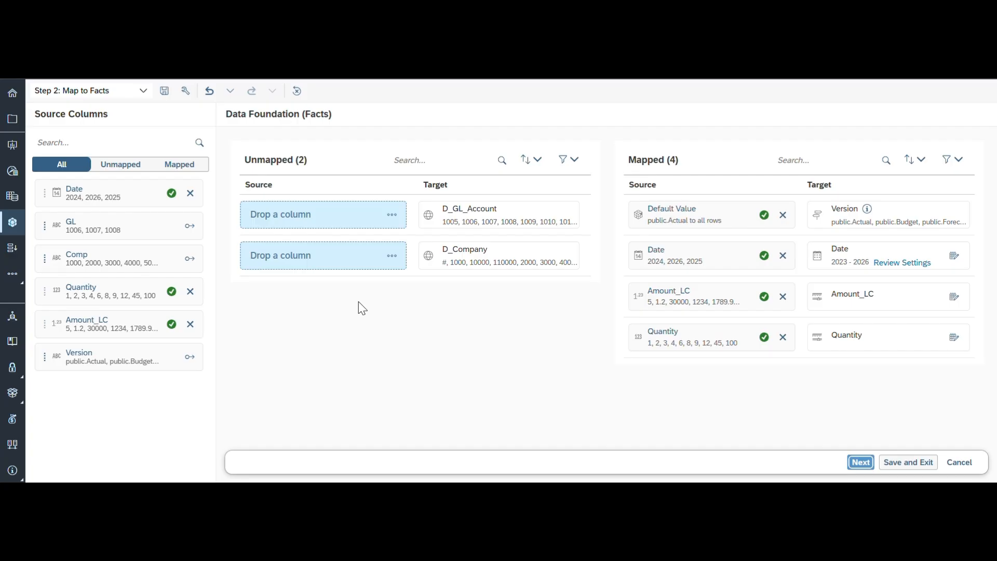
pyautogui.click(143, 92)
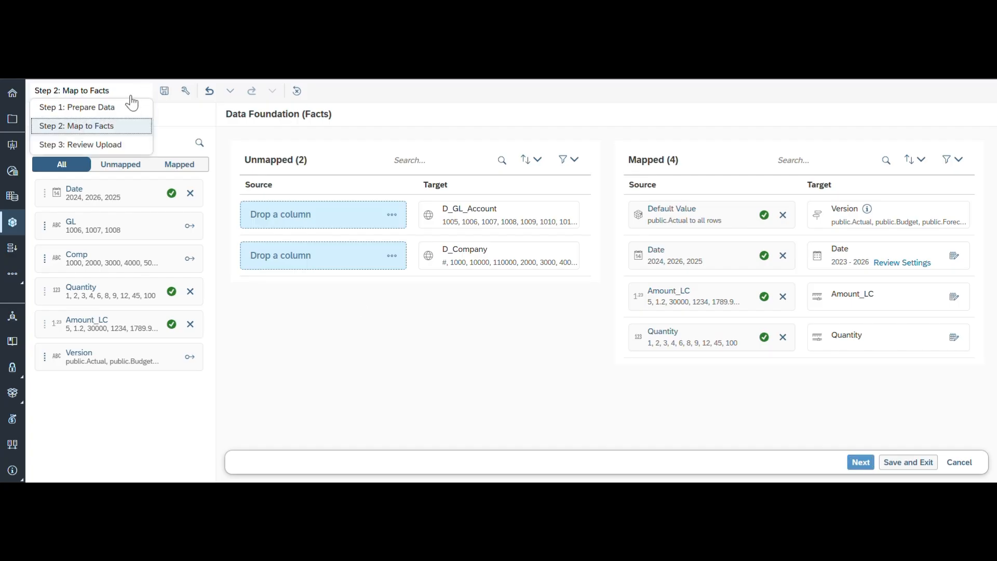
pyautogui.click(101, 107)
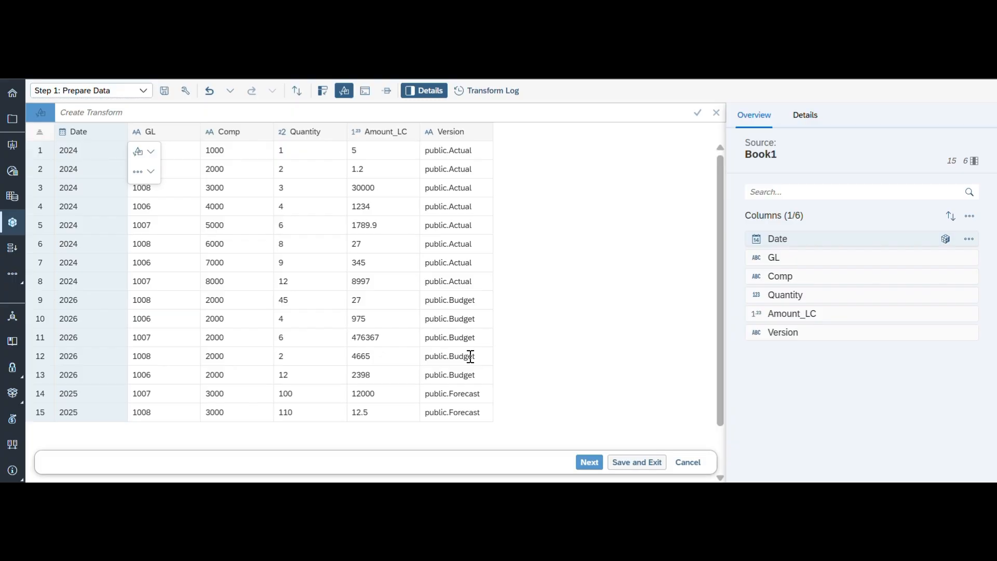
# - Delete all rows whose Version is public.Budget or public.Forecast from the prepared data
pyautogui.click(480, 302)
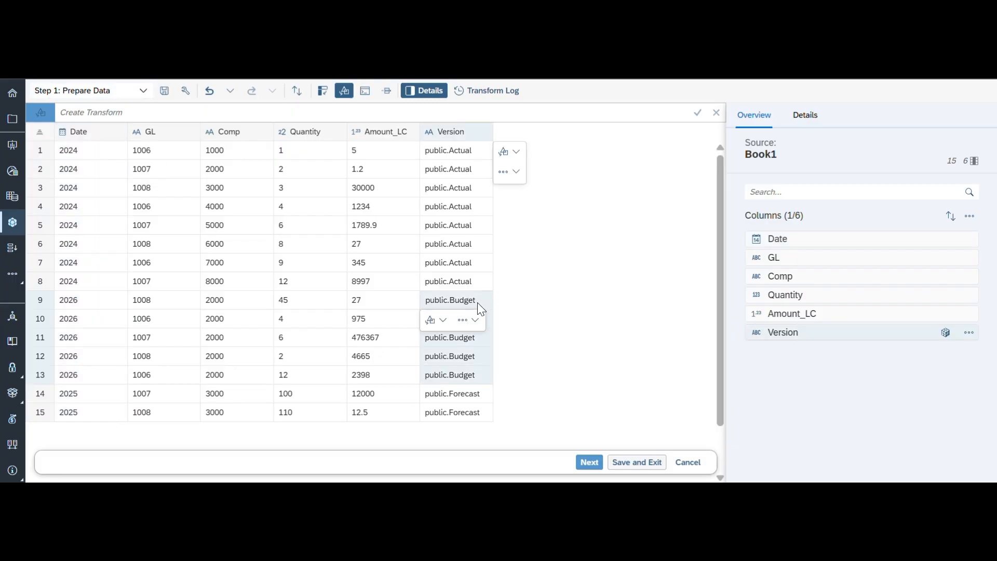
pyautogui.click(473, 327)
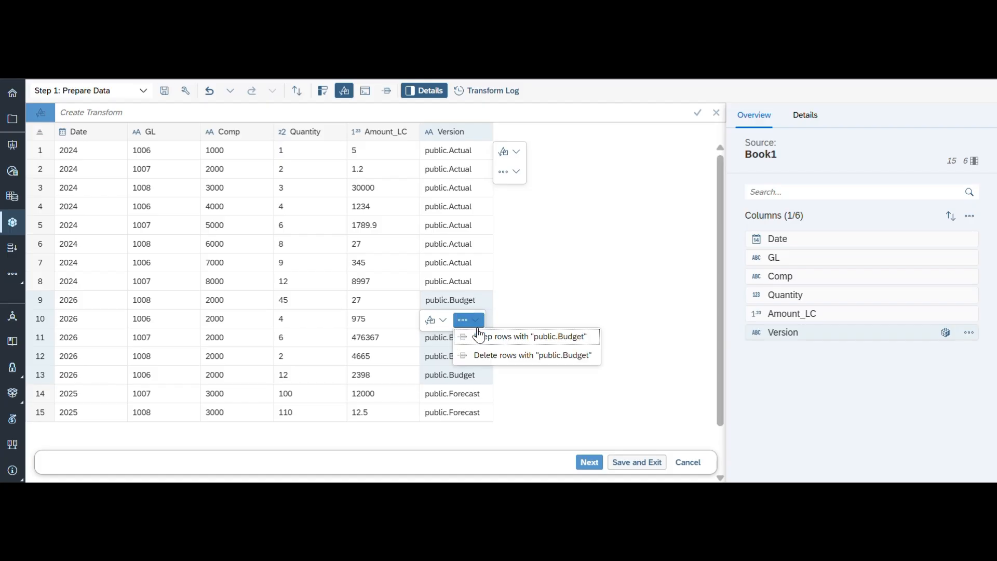
pyautogui.click(488, 358)
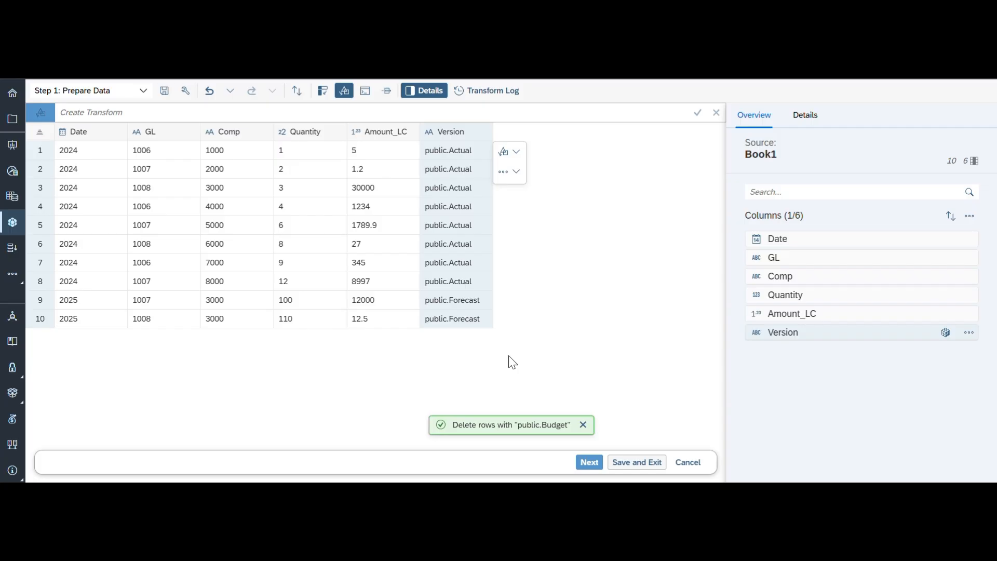
pyautogui.click(482, 298)
pyautogui.click(475, 323)
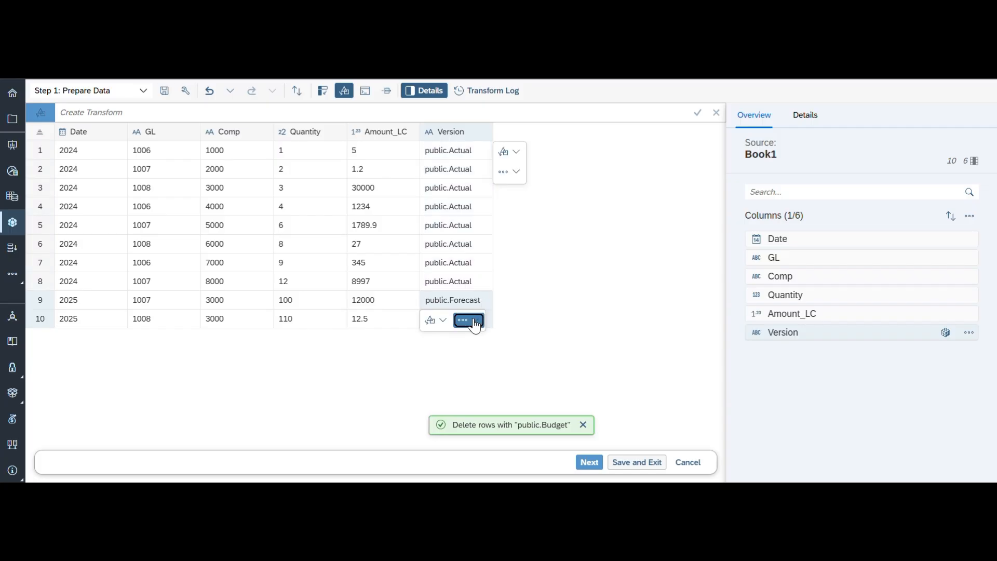
pyautogui.click(486, 355)
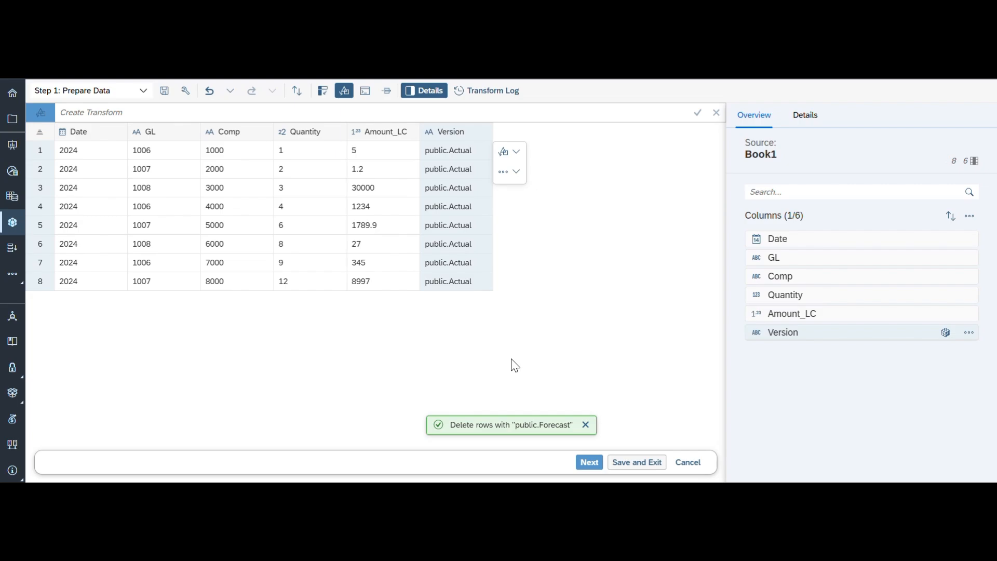
# - In the fact mapping step, map the GL column to D_GL_Account and the Comp column to D_Company
pyautogui.click(590, 463)
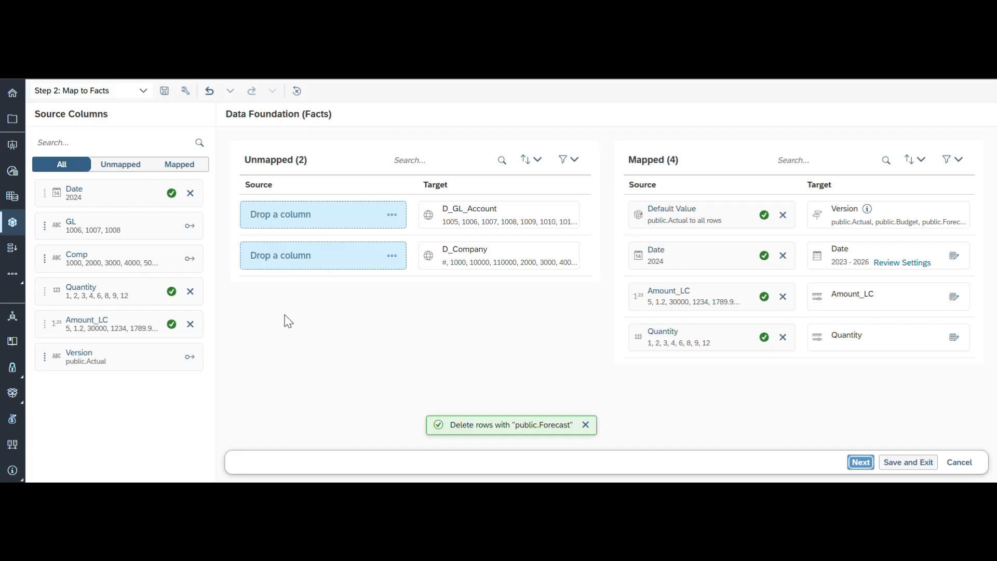
pyautogui.click(190, 226)
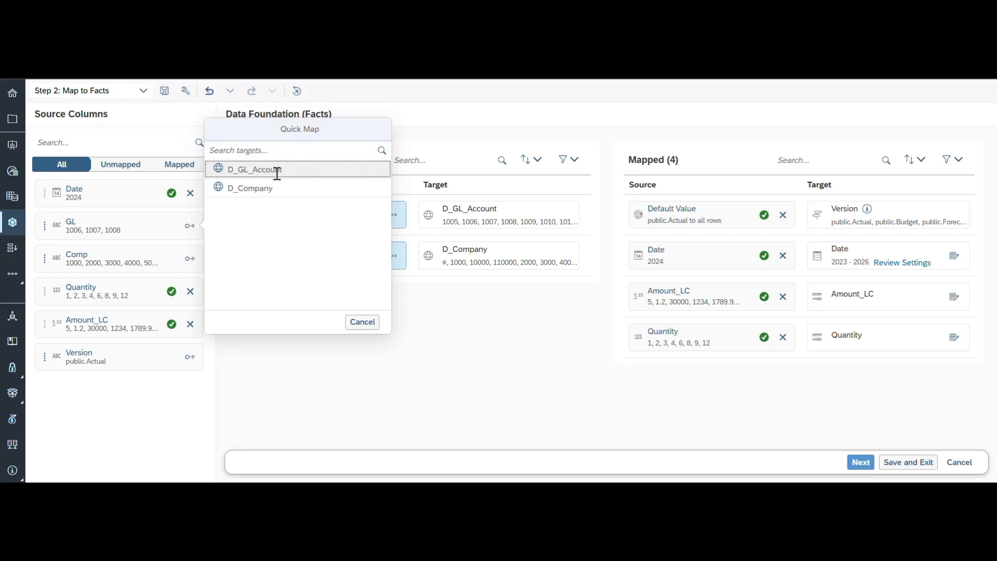
pyautogui.click(275, 171)
pyautogui.click(189, 259)
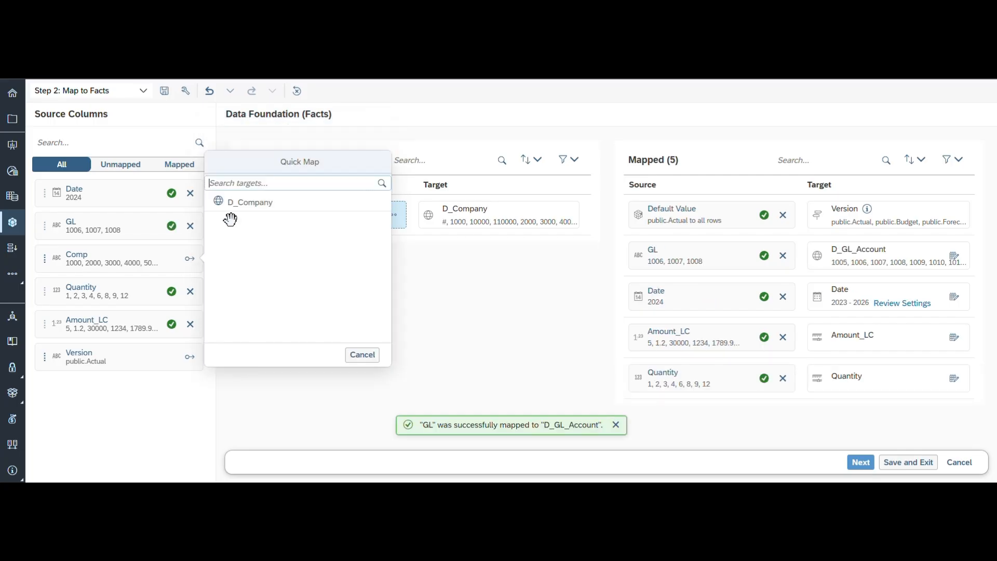
pyautogui.click(260, 204)
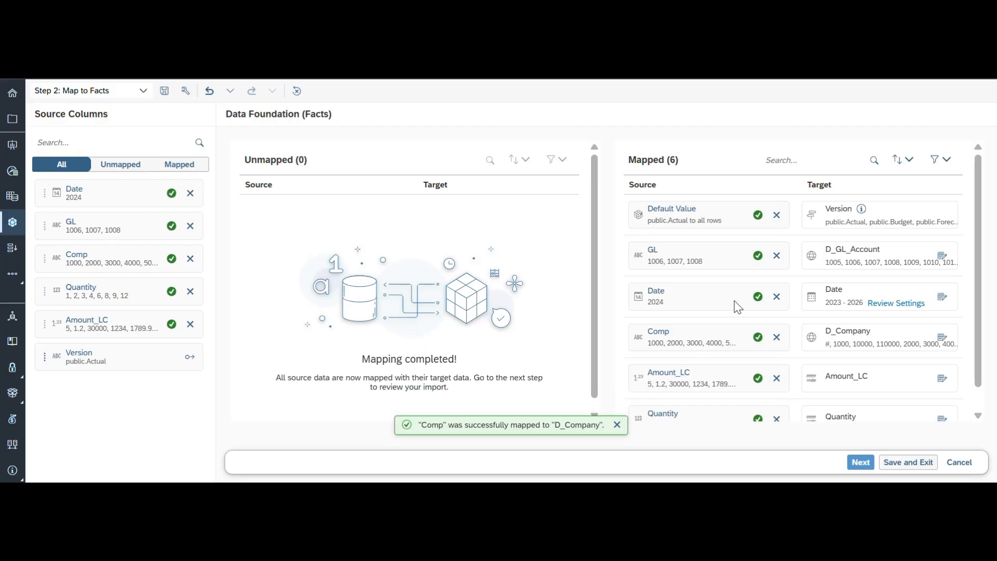
# - Proceed to the upload review and check the Comp and GL entries in the Excel source sheet
pyautogui.click(861, 463)
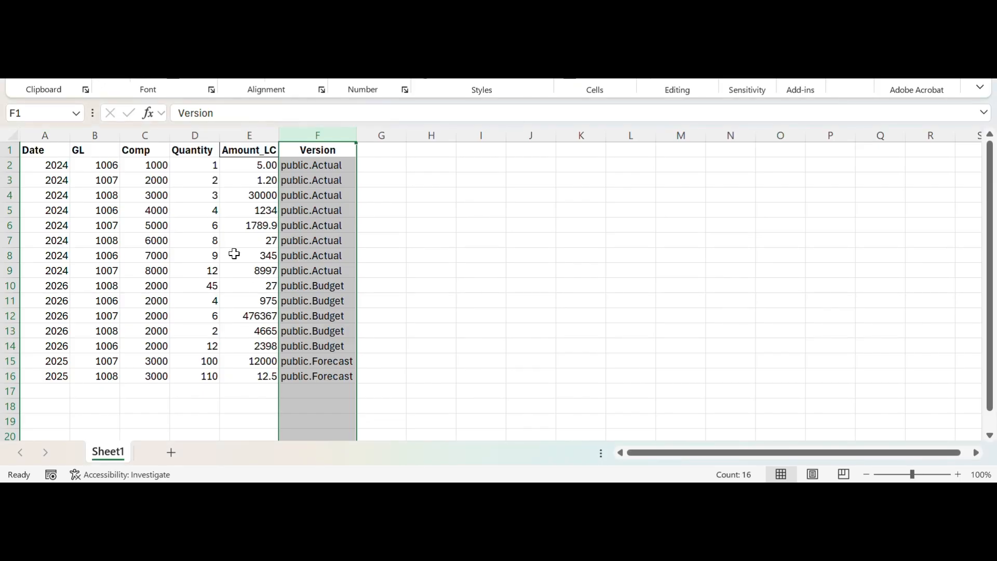
pyautogui.click(148, 179)
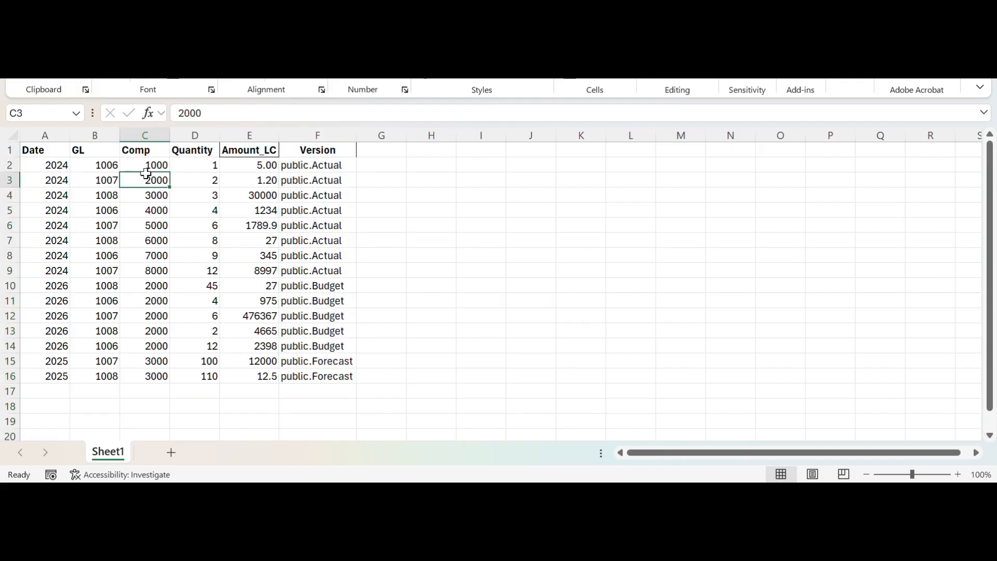
pyautogui.click(105, 166)
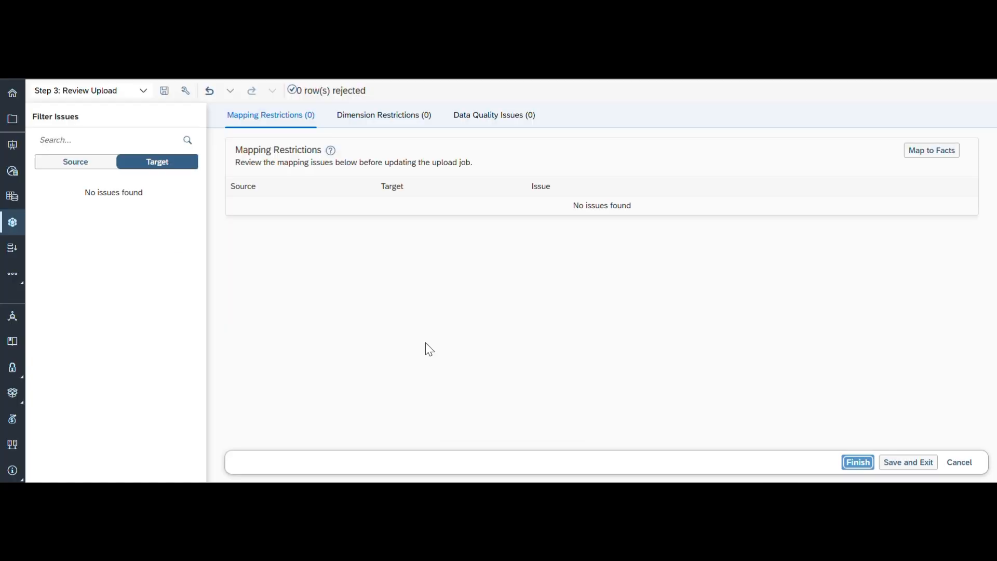
# - Review the import method help, keep Update as the import method in the job settings, and create the upload job
pyautogui.click(185, 92)
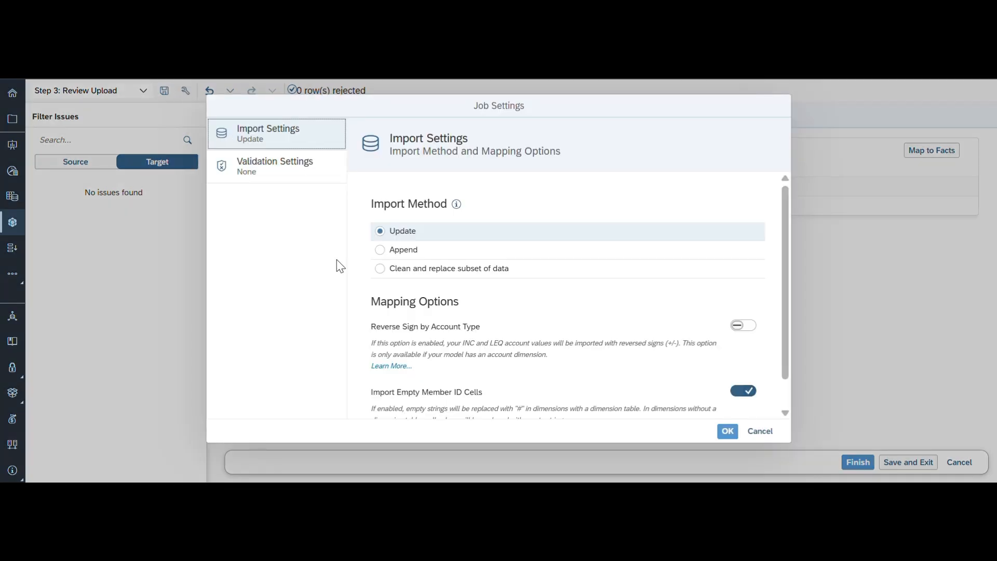
pyautogui.click(455, 205)
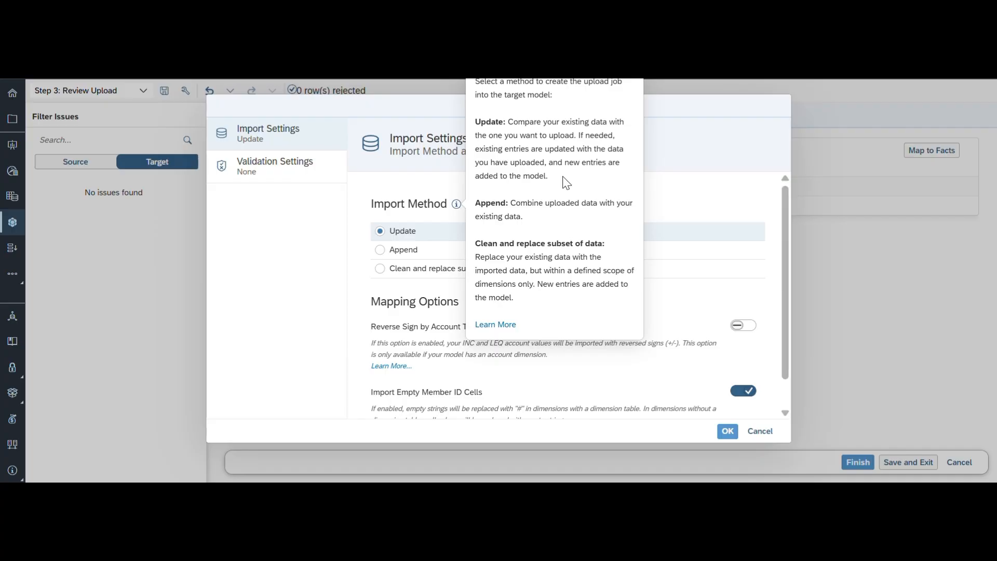
pyautogui.click(414, 226)
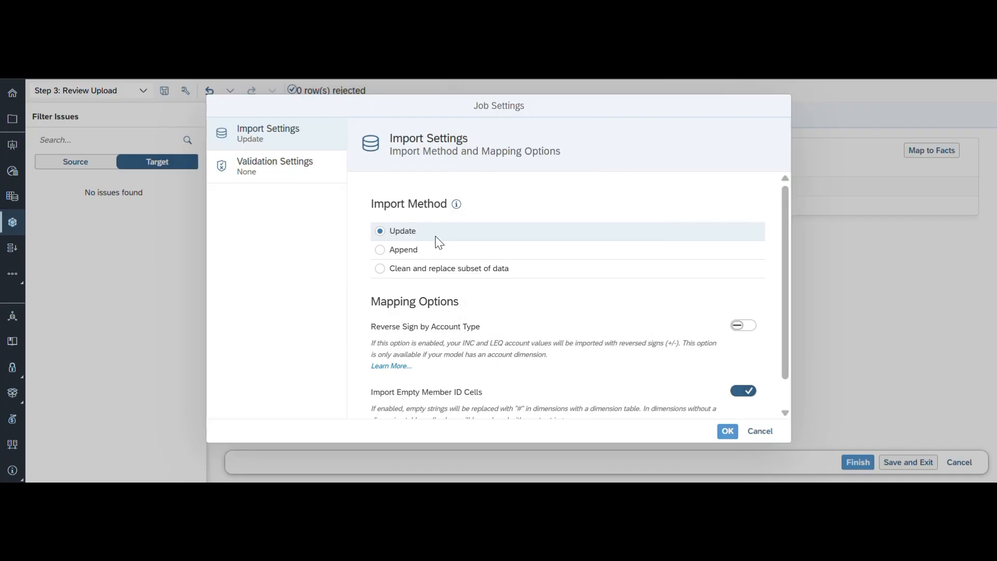
pyautogui.click(728, 430)
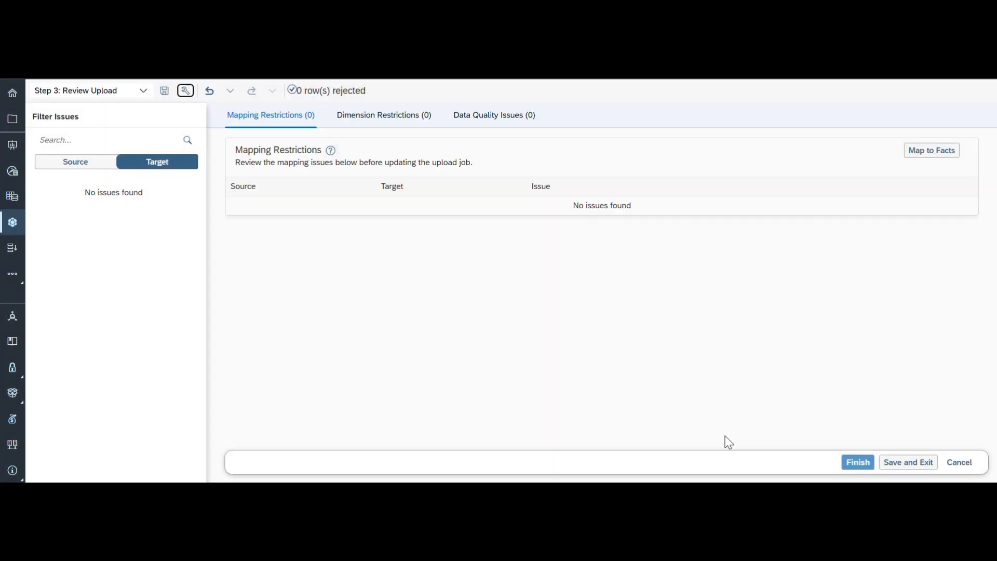
pyautogui.click(856, 462)
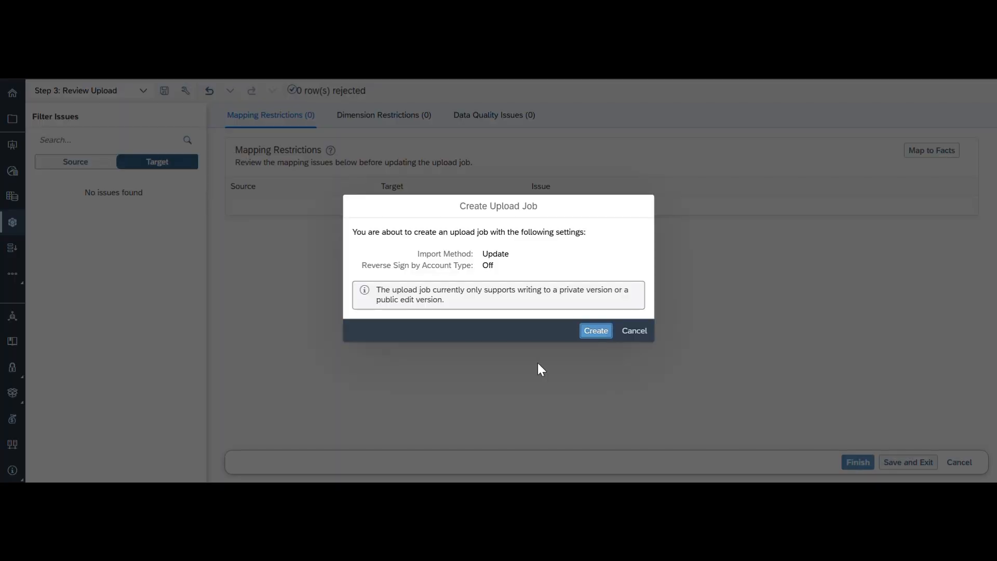
pyautogui.click(597, 332)
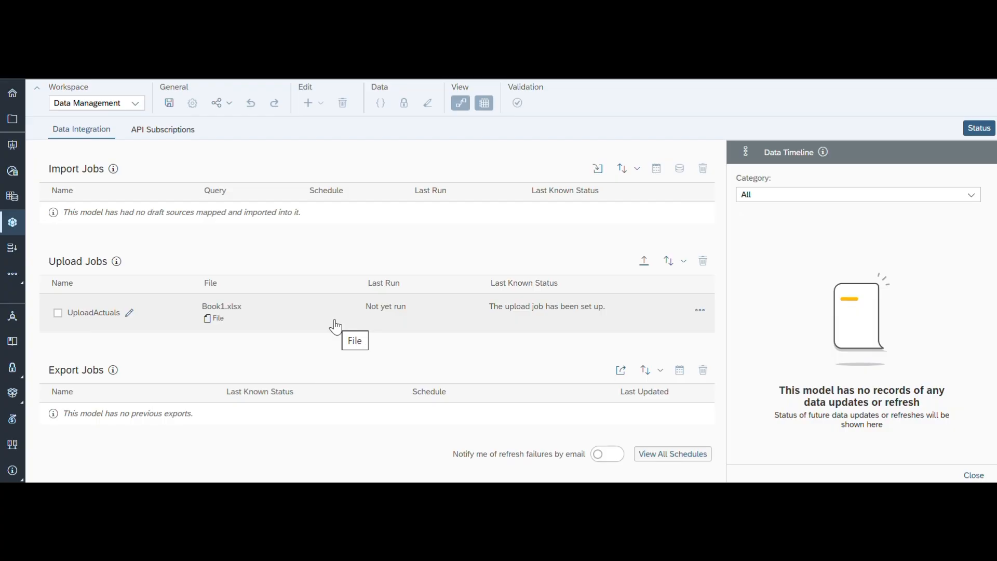
# - Open the Planning in SAC : Upload Job story and switch it to edit mode
pyautogui.click(13, 145)
pyautogui.click(120, 340)
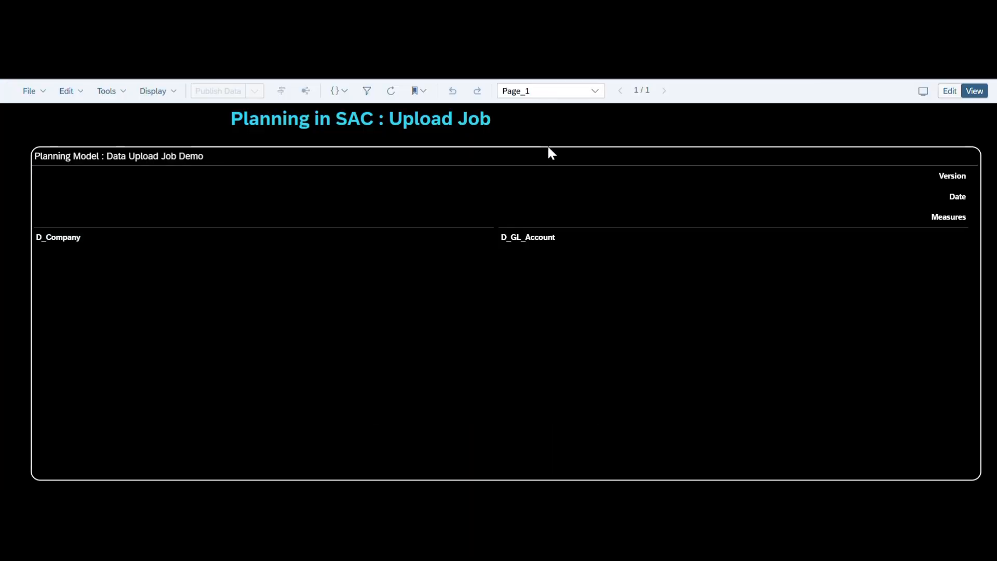
pyautogui.click(953, 93)
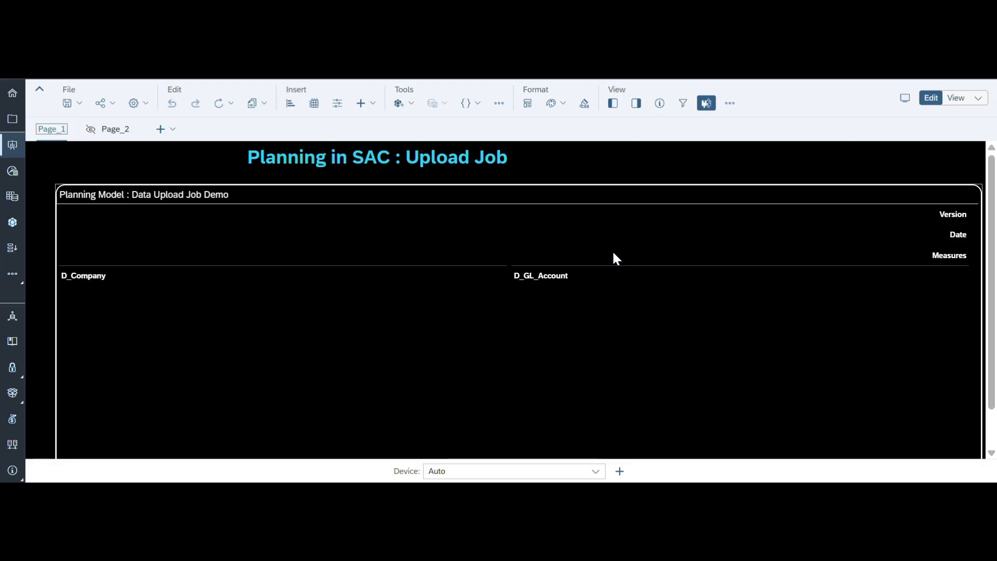
# - Examine which dimensions and measures the Data Upload Job Demo table uses in its rows and columns
pyautogui.click(591, 237)
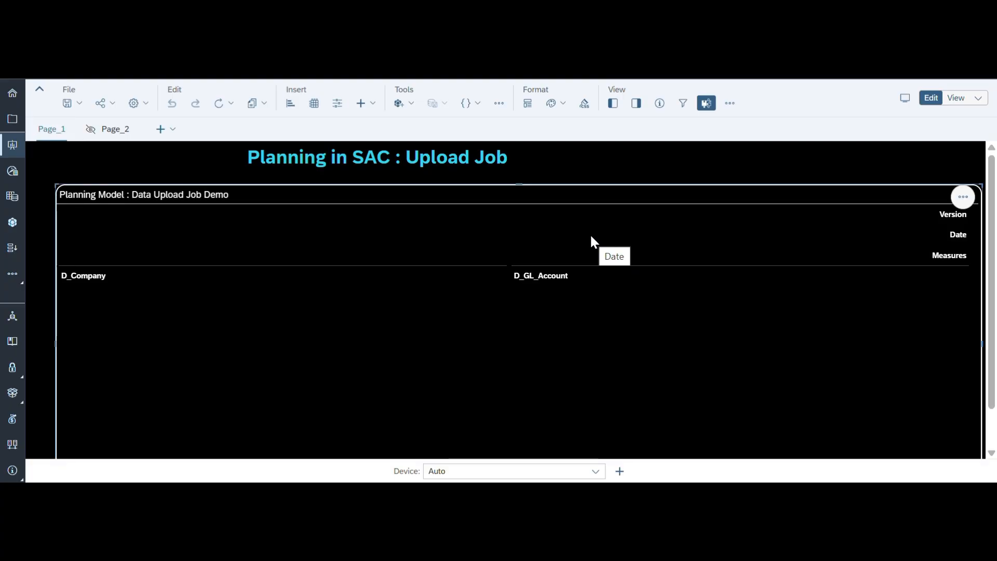
pyautogui.click(636, 107)
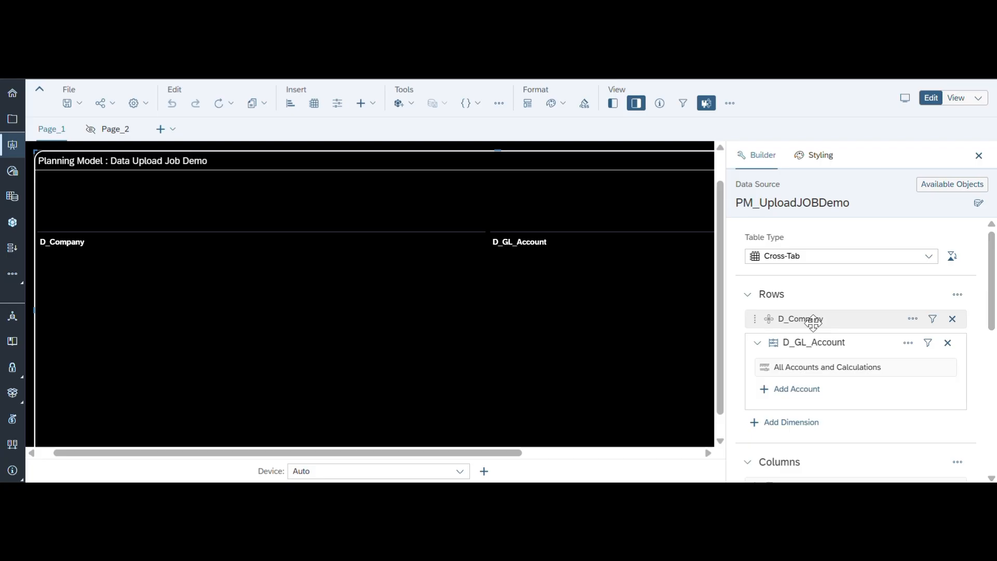
pyautogui.scroll(-5, 852, 391)
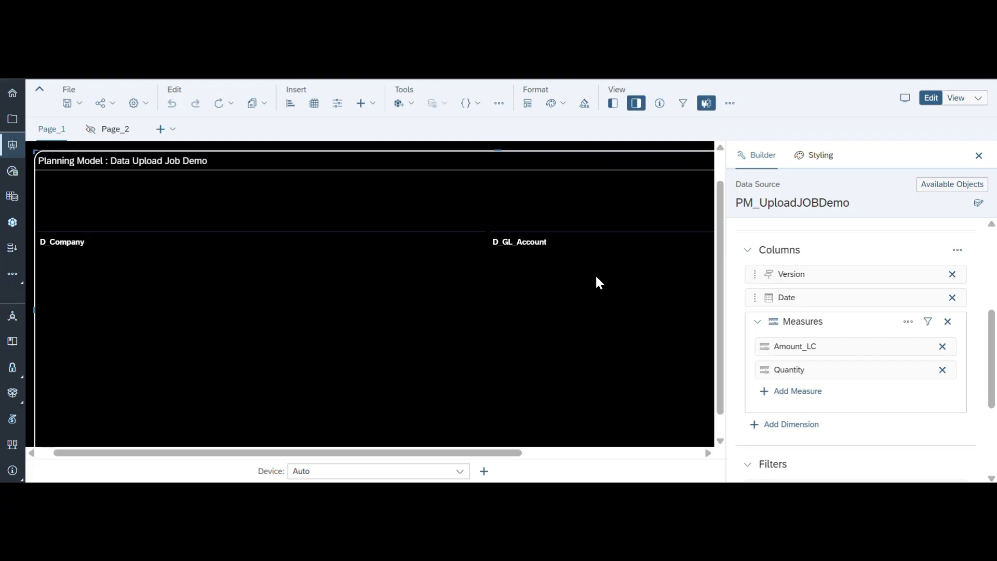
pyautogui.scroll(1, 611, 318)
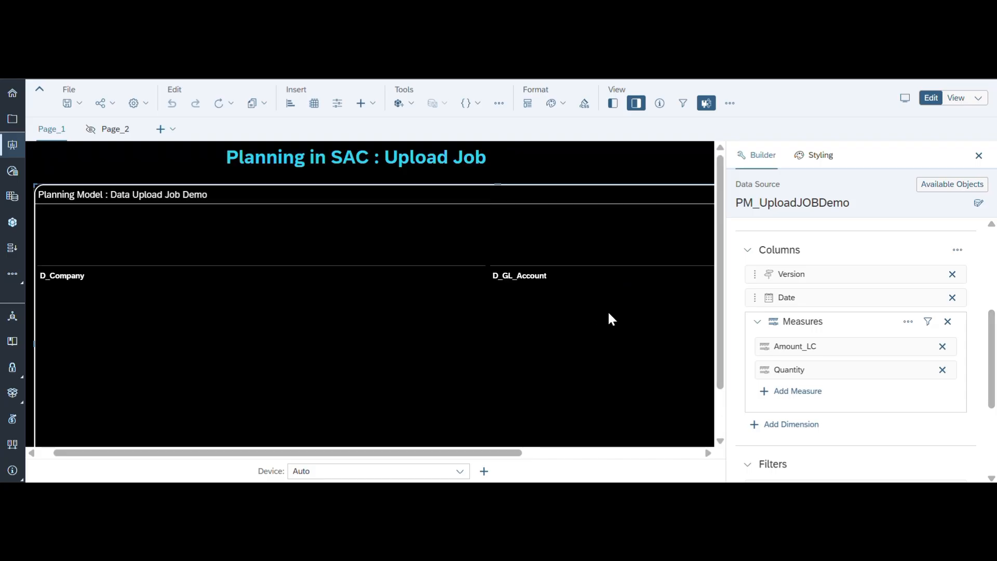
pyautogui.click(979, 155)
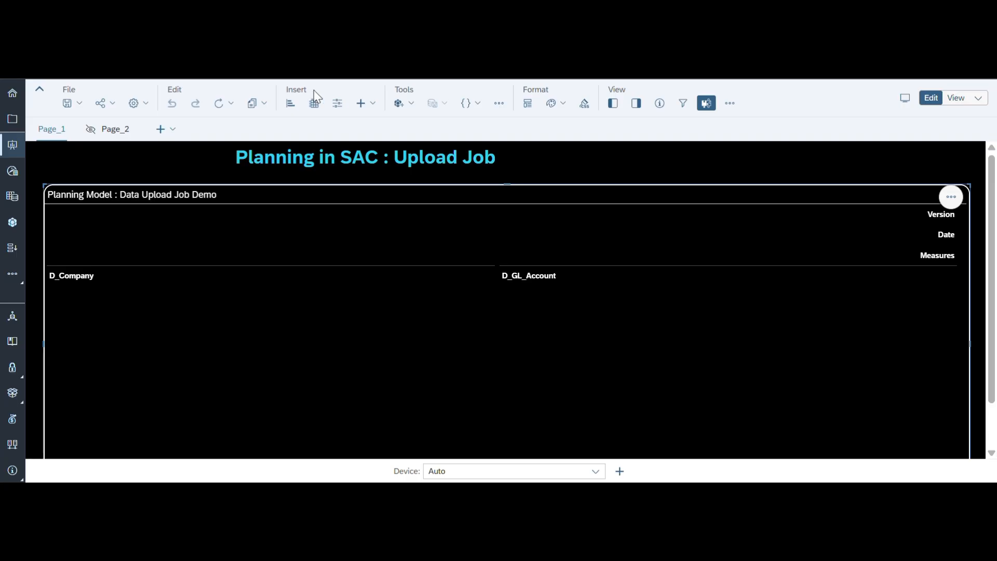
# - Insert a Data Upload Starter labelled "Load Actuals" with the description "Load Actuals from file"
pyautogui.click(373, 106)
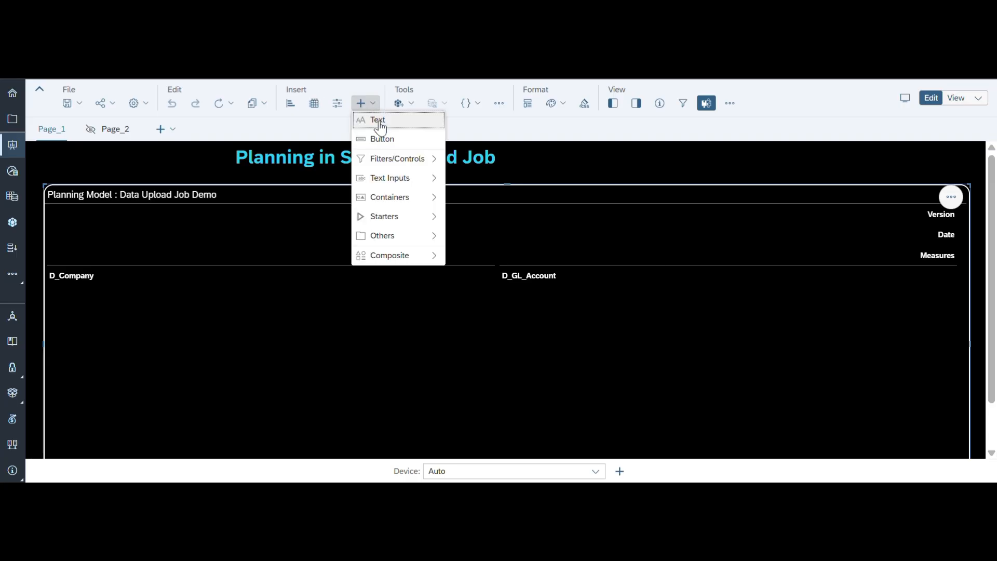
pyautogui.moveTo(399, 224)
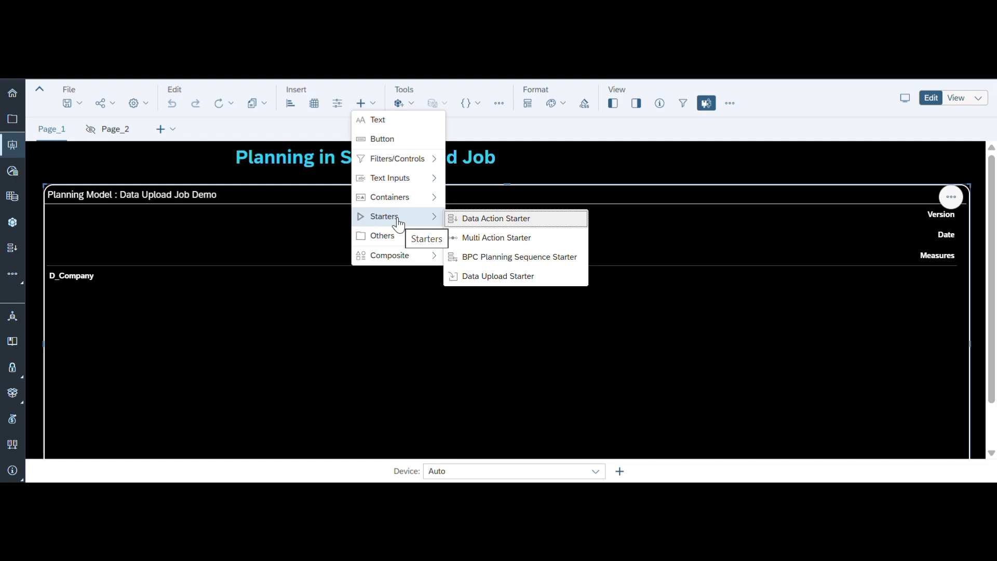
pyautogui.click(492, 275)
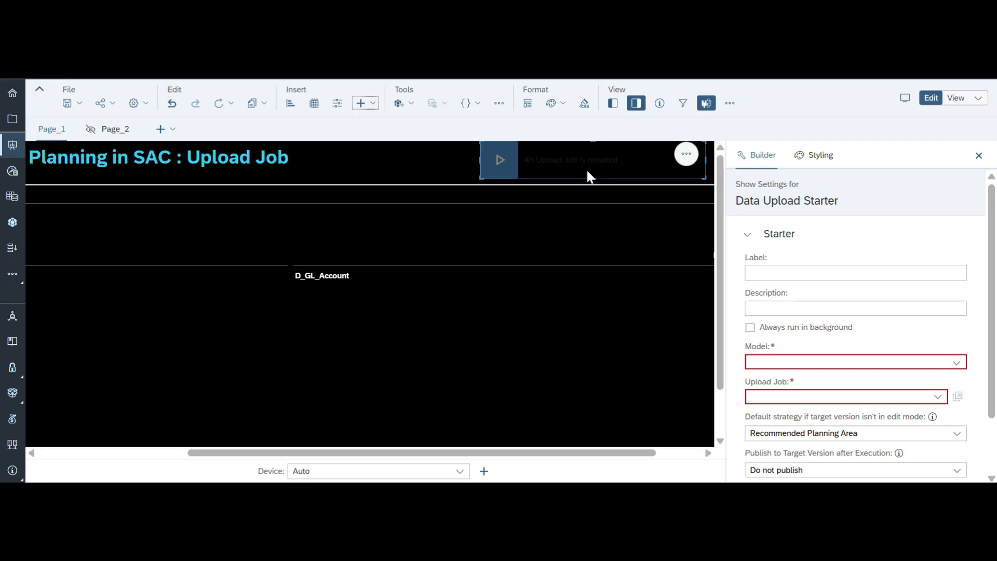
pyautogui.click(766, 274)
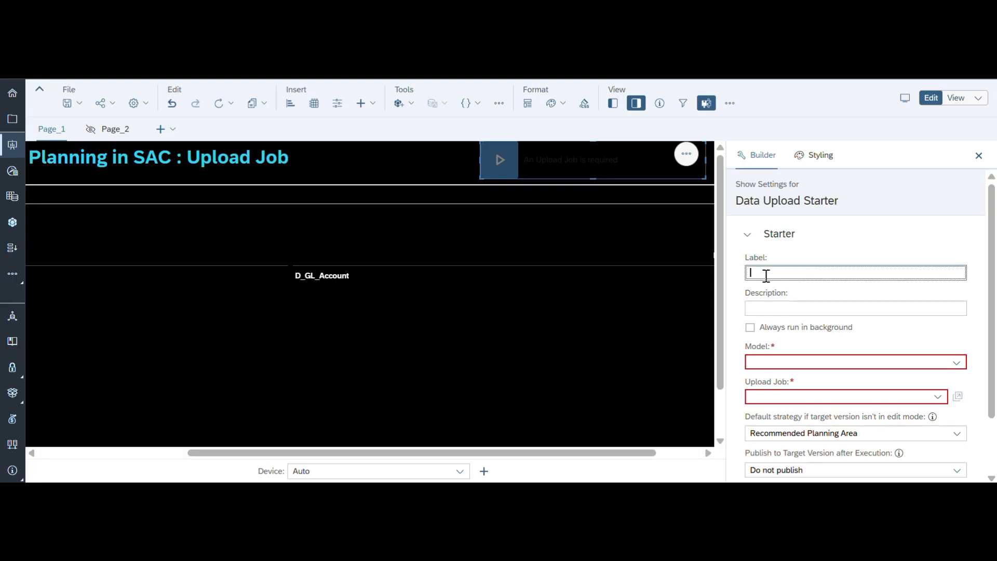
pyautogui.write('Load Actuals')
pyautogui.click(759, 310)
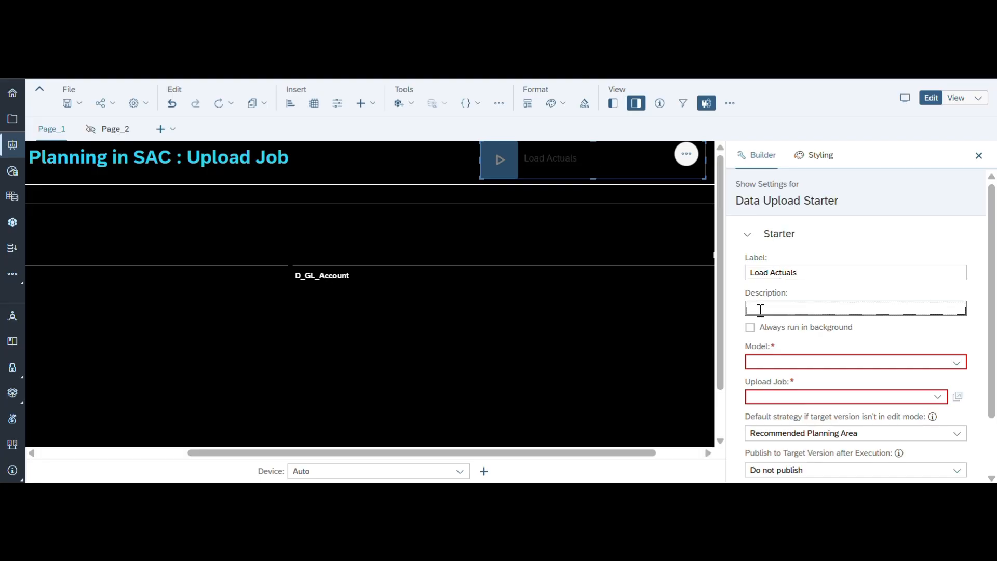
pyautogui.write('Load Actuals from file')
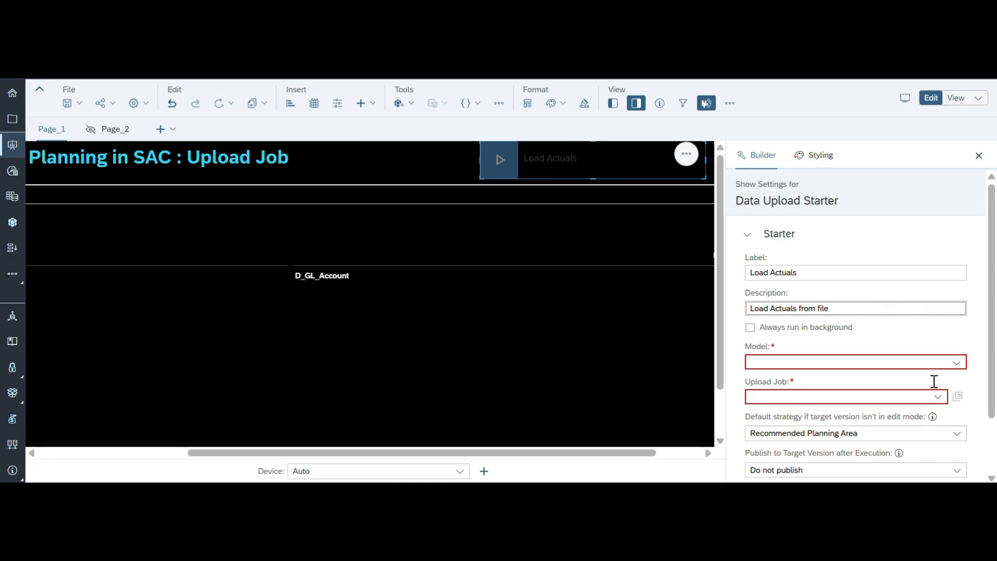
# - Link the starter to the PM_UploadJOBDemo model and its UploadActuals upload job
pyautogui.scroll(-1, 846, 361)
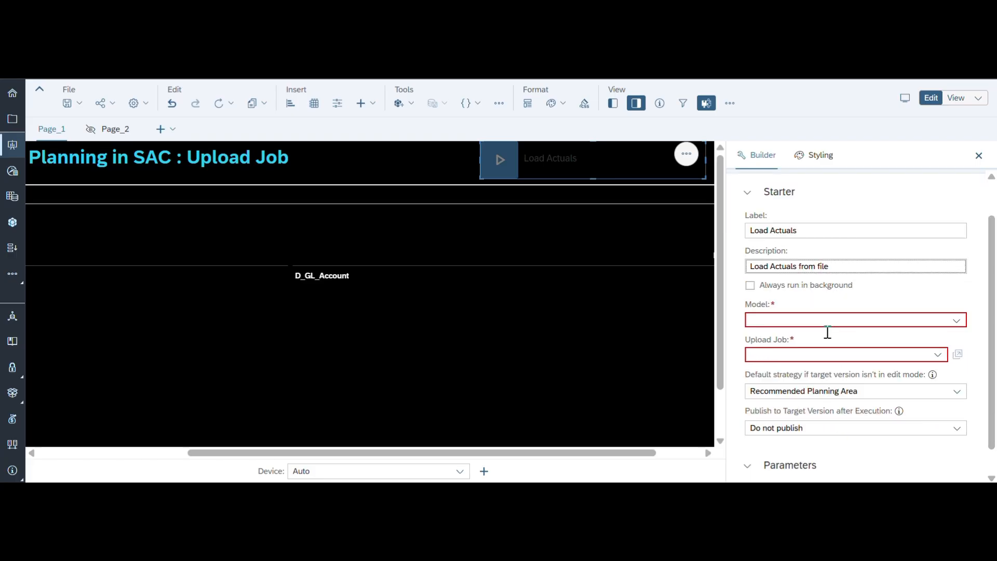
pyautogui.click(955, 322)
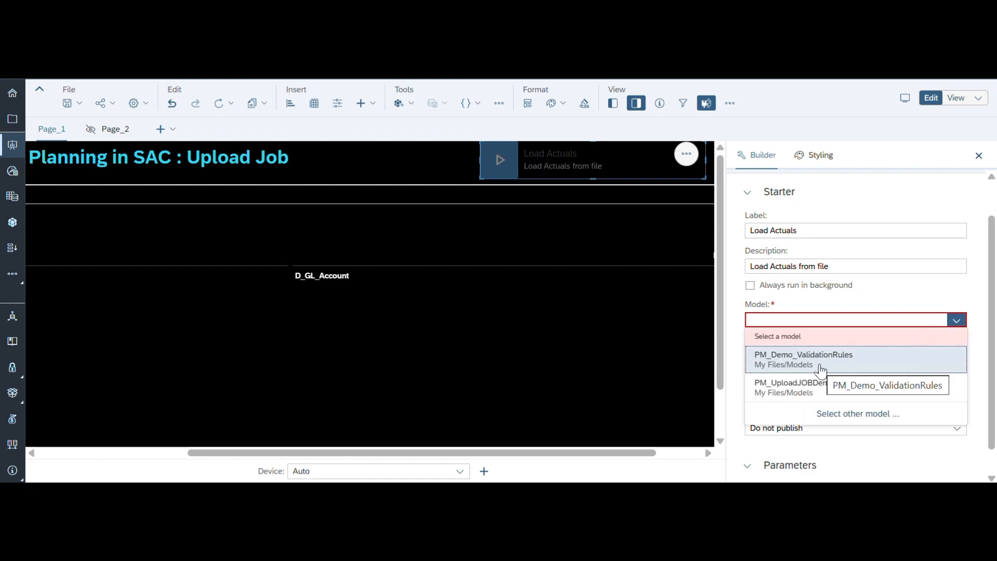
pyautogui.click(806, 389)
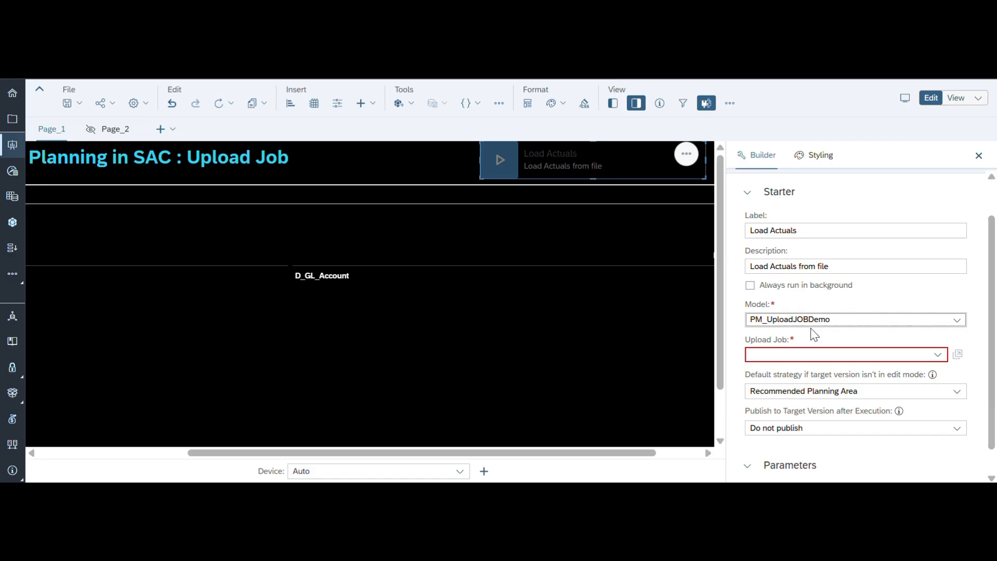
pyautogui.scroll(-1, 814, 334)
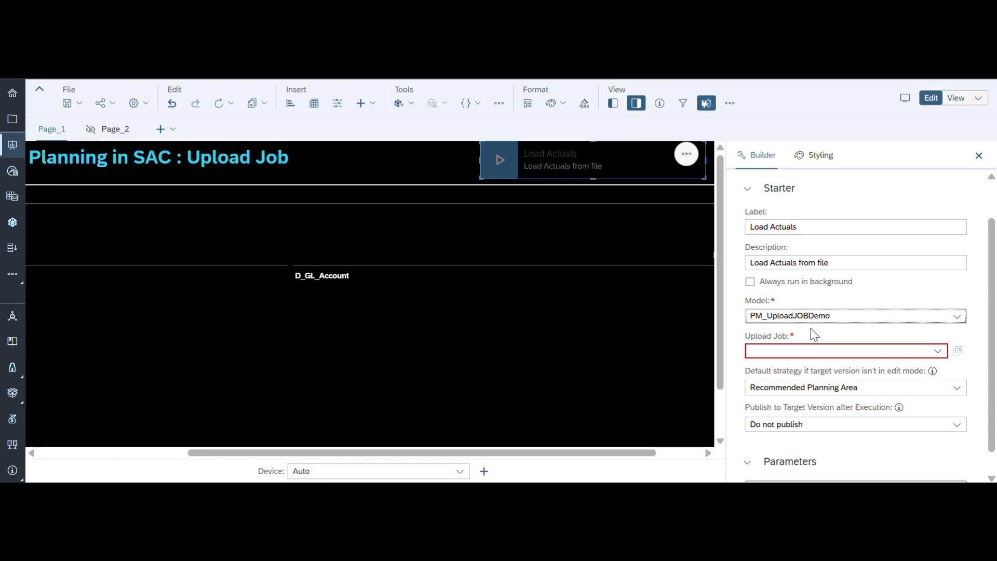
pyautogui.scroll(-1, 814, 334)
pyautogui.click(938, 328)
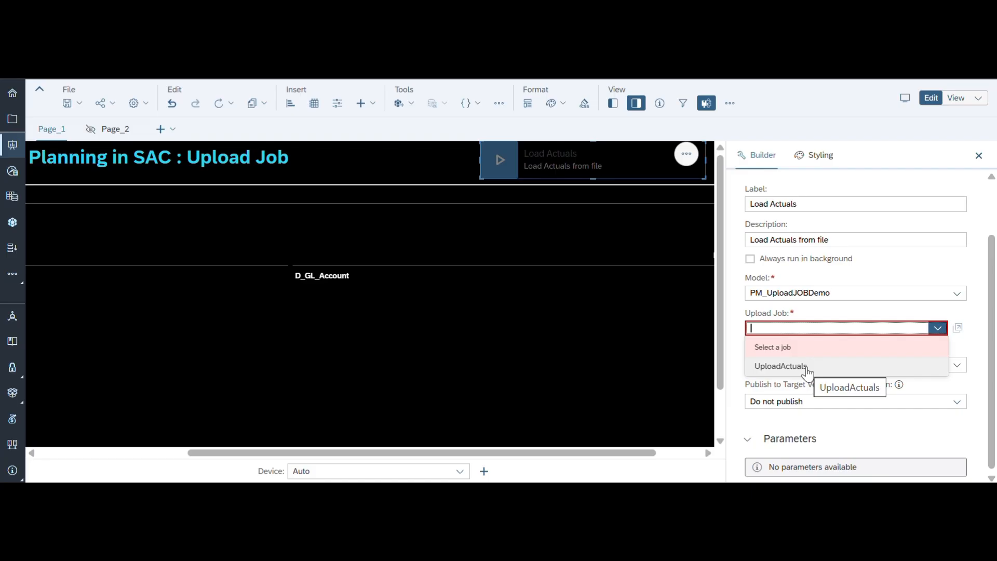
pyautogui.click(806, 366)
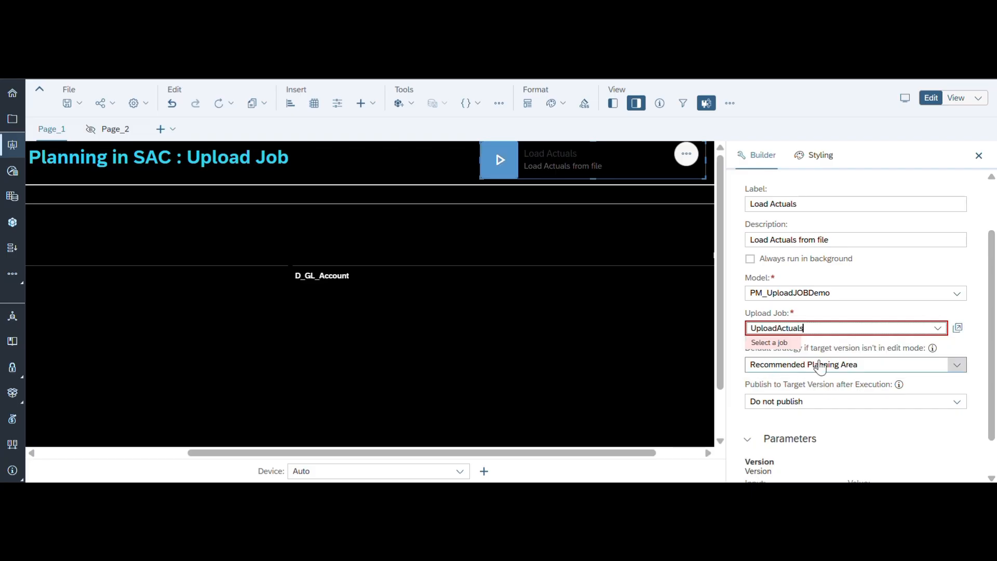
# - Keep Recommended Planning Area as the starter's default strategy and Do not publish as its publishing option after execution
pyautogui.click(954, 369)
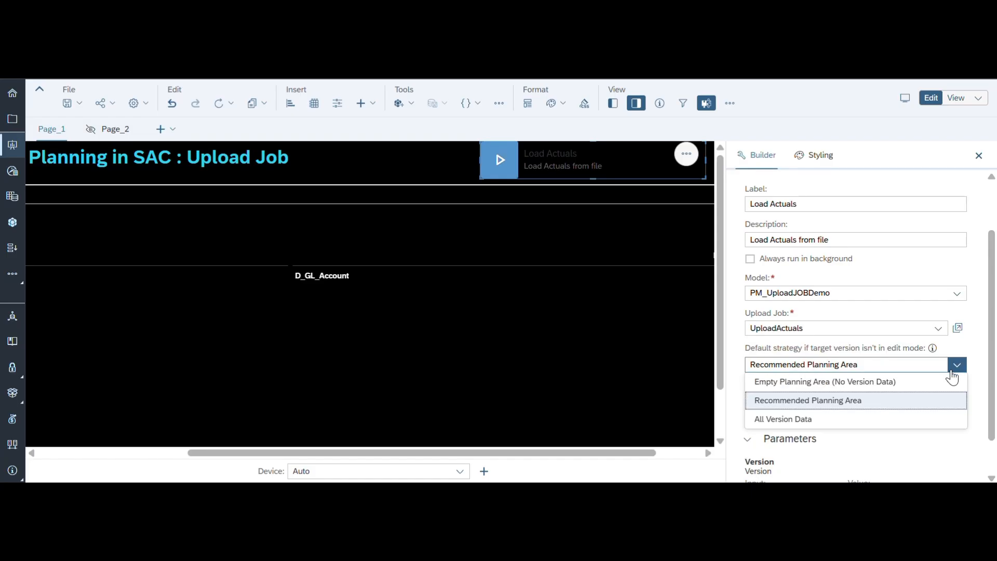
pyautogui.click(824, 409)
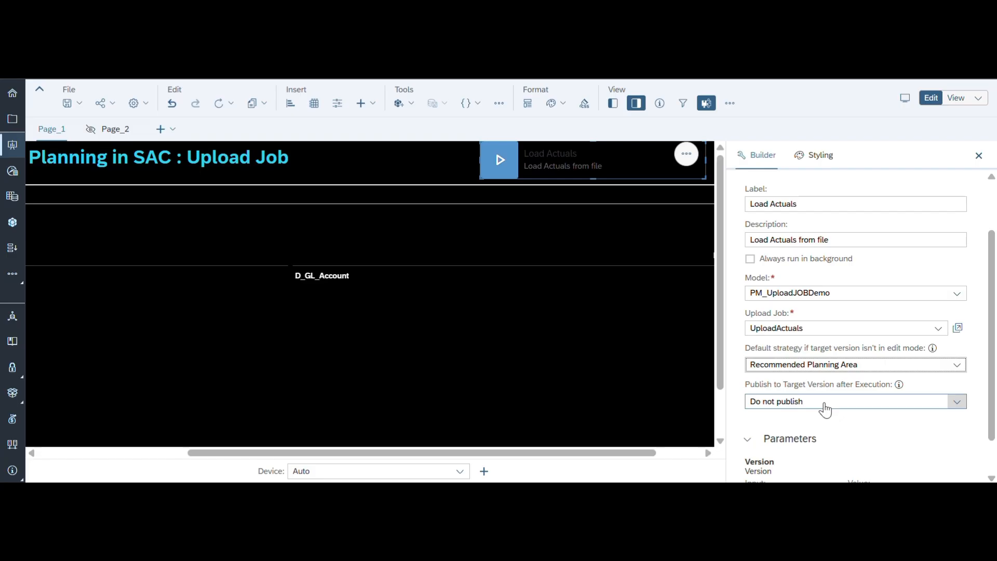
pyautogui.scroll(-1, 825, 395)
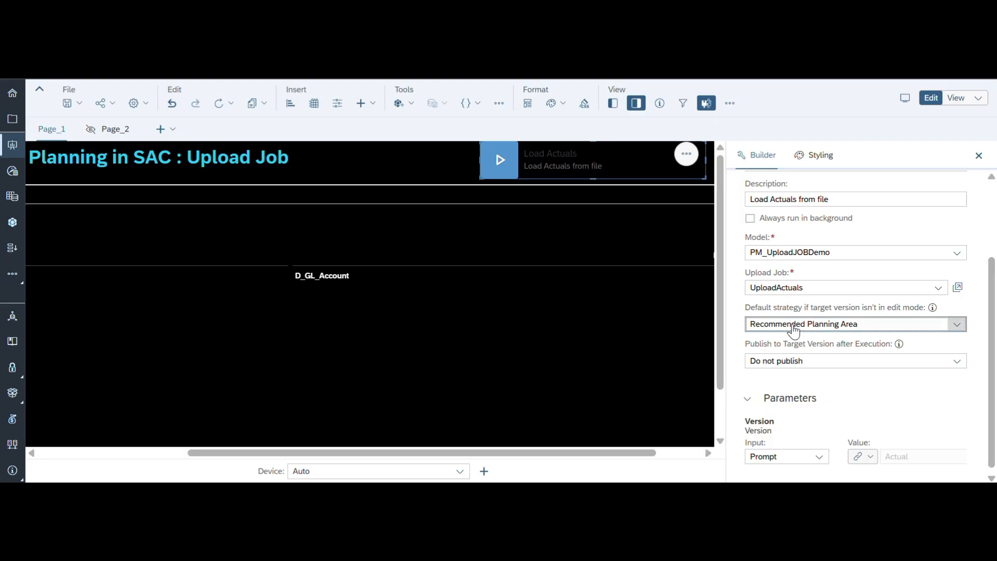
pyautogui.click(956, 362)
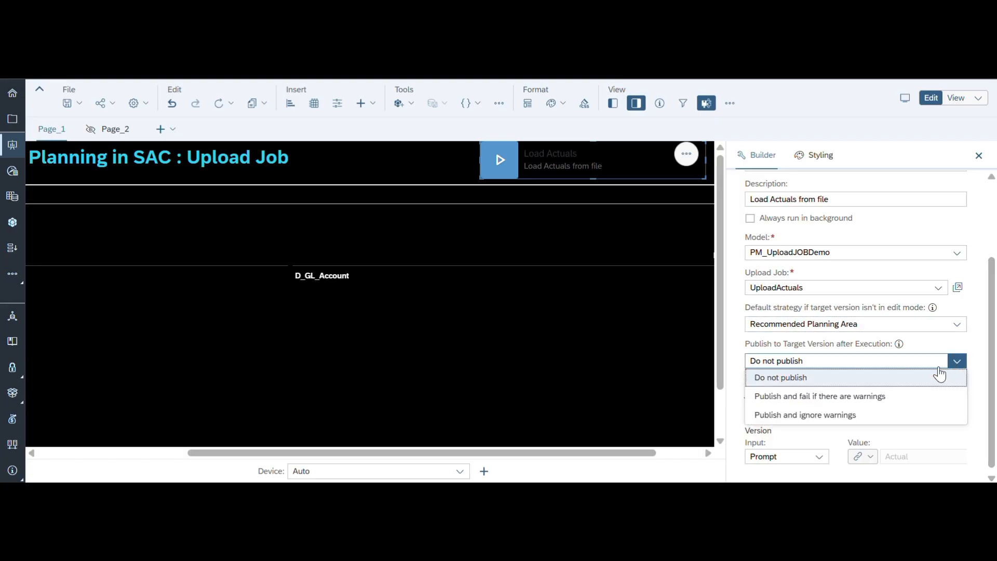
pyautogui.click(836, 384)
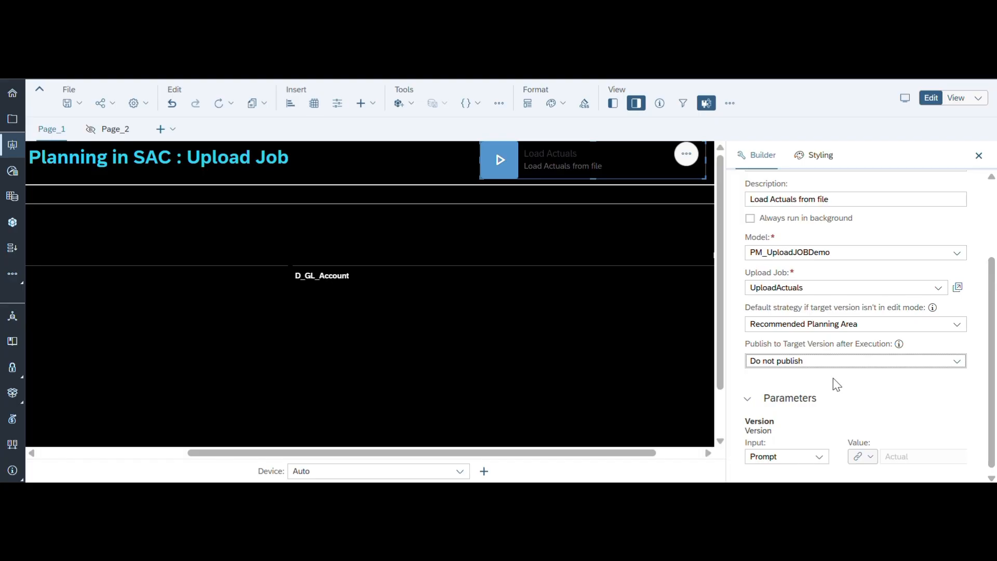
pyautogui.scroll(-1, 829, 397)
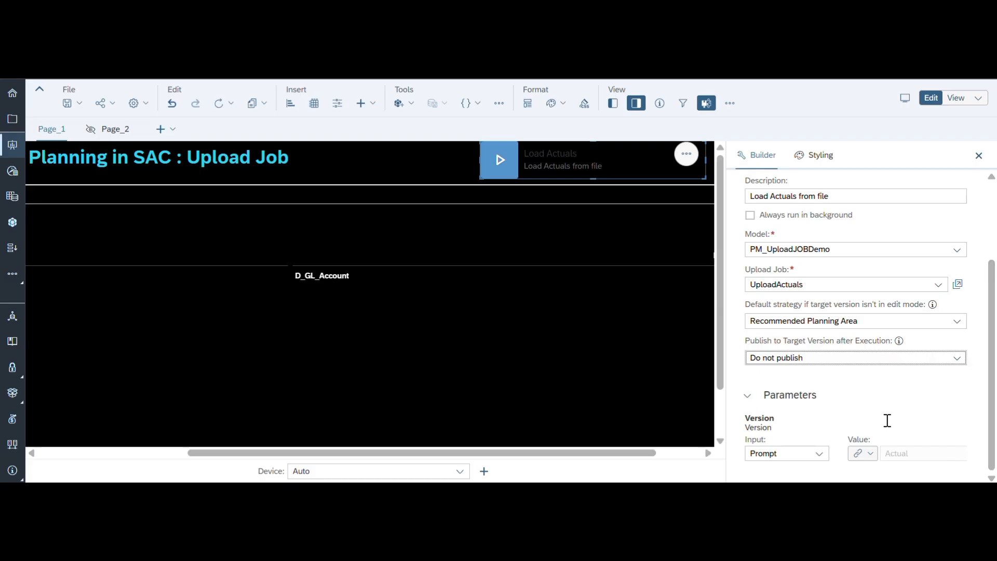
# - Set the font color of the data upload starter's label to white
pyautogui.click(821, 155)
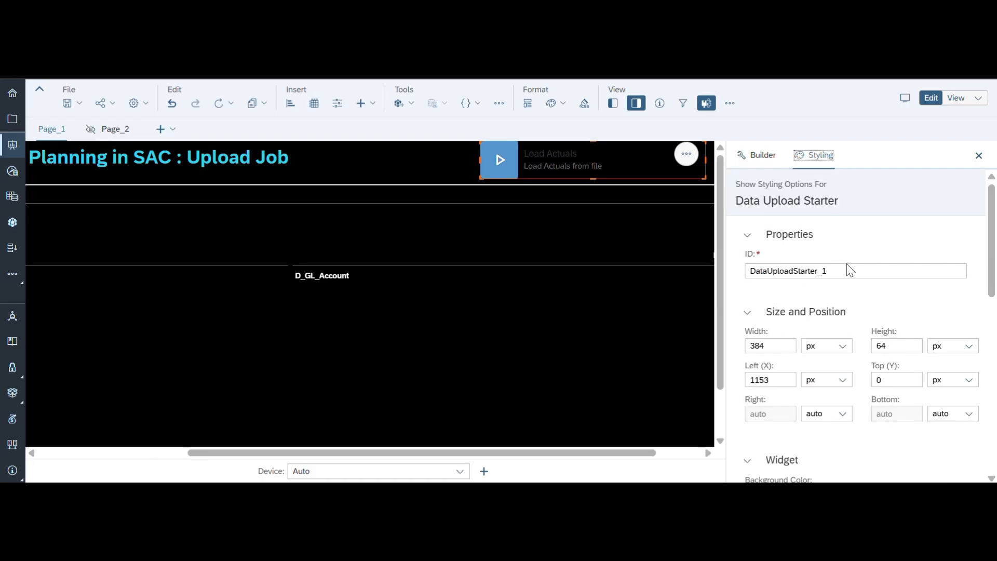
pyautogui.scroll(-8, 881, 377)
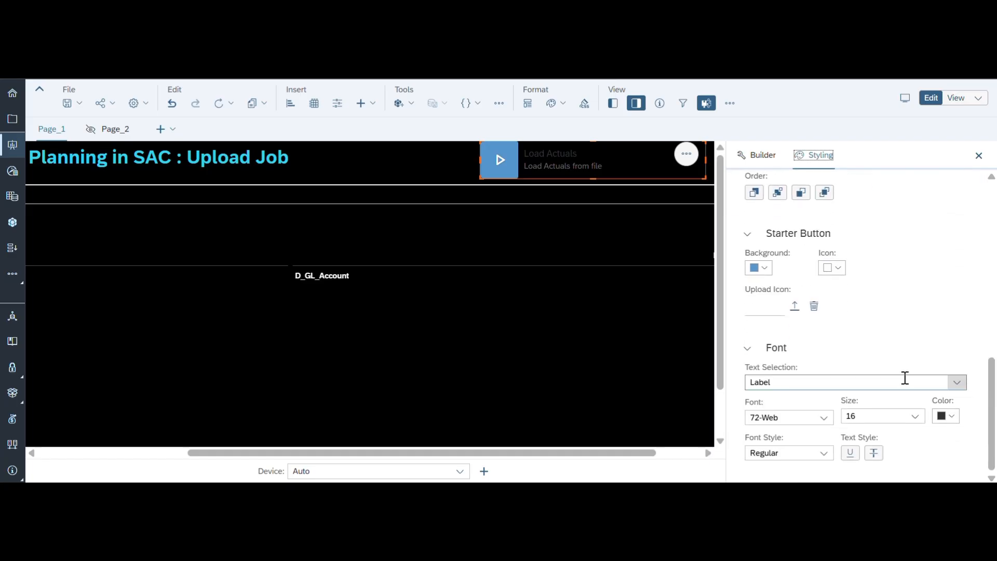
pyautogui.click(948, 416)
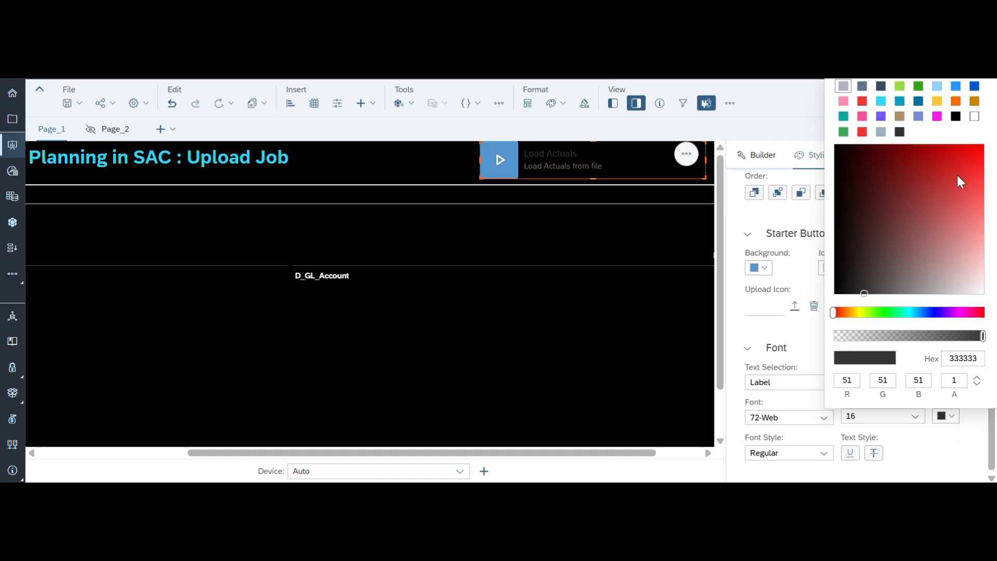
pyautogui.click(974, 119)
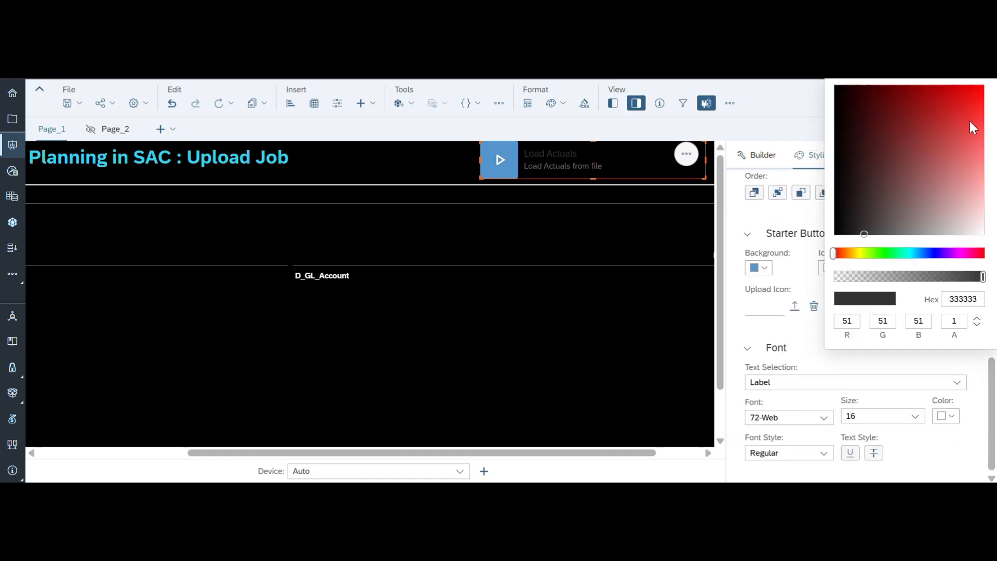
# - Set the font color of the data upload starter's description to white
pyautogui.click(957, 382)
pyautogui.click(791, 420)
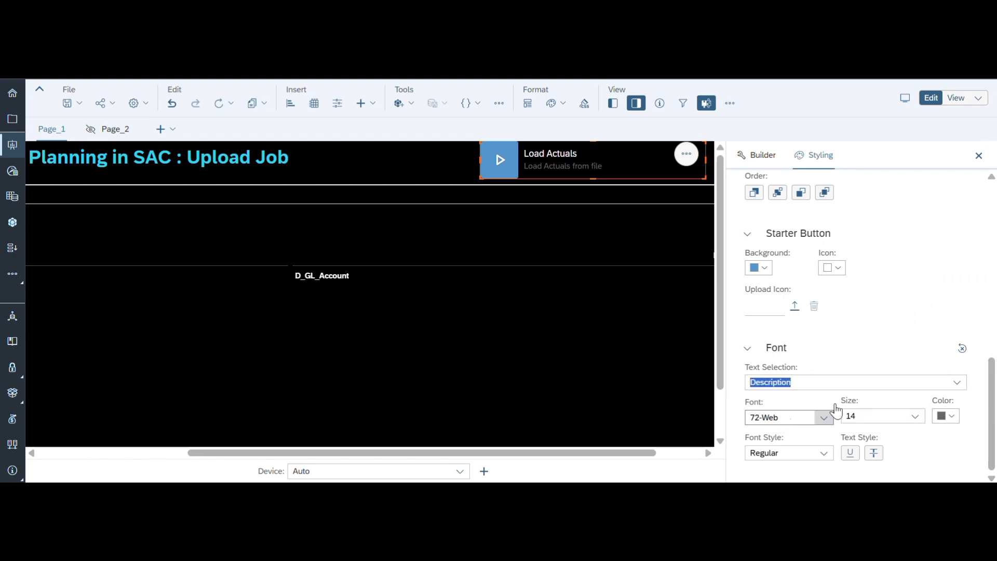
pyautogui.click(948, 417)
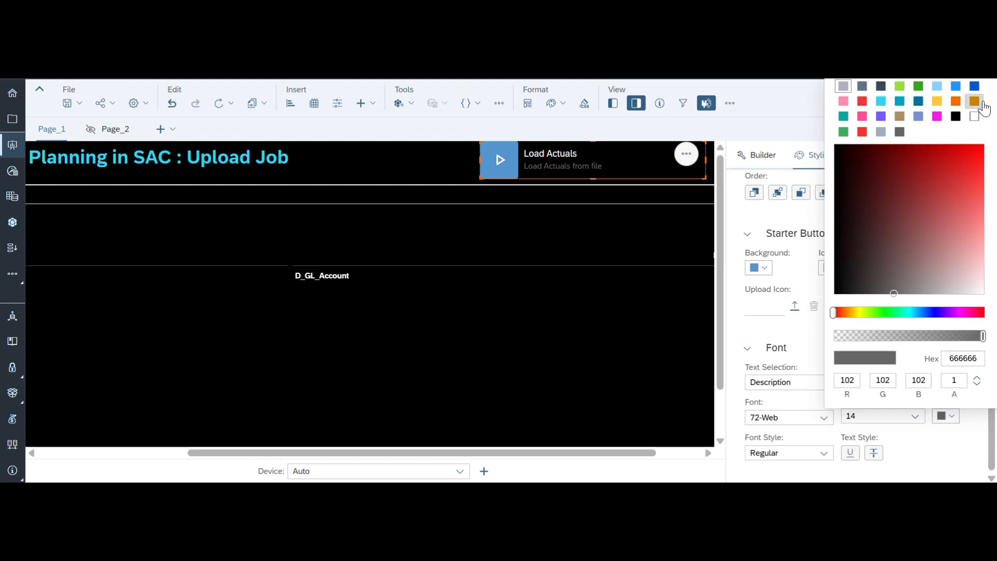
pyautogui.click(974, 117)
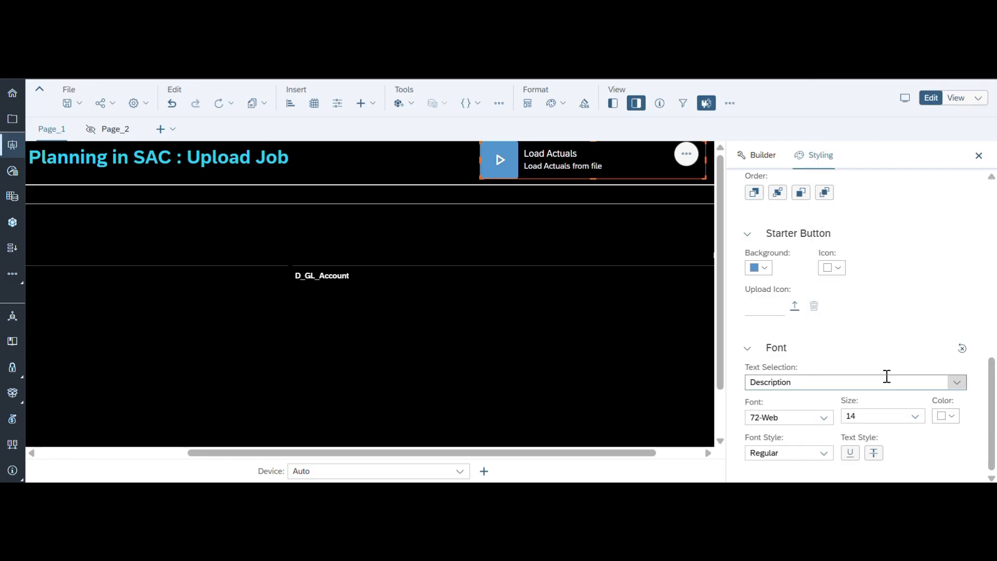
# - Set the font style of the data upload starter's label to Bold
pyautogui.click(957, 382)
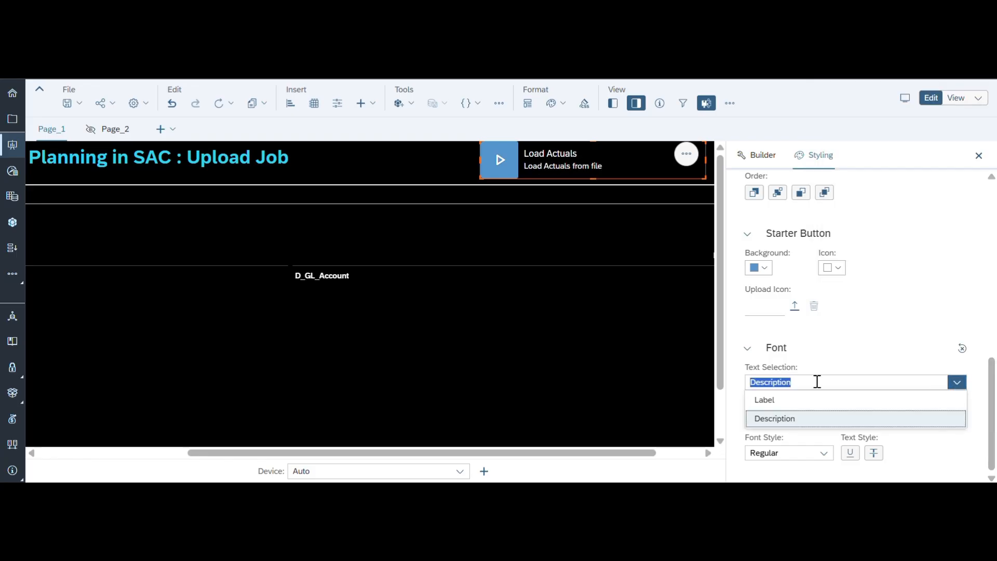
pyautogui.click(781, 401)
pyautogui.click(823, 457)
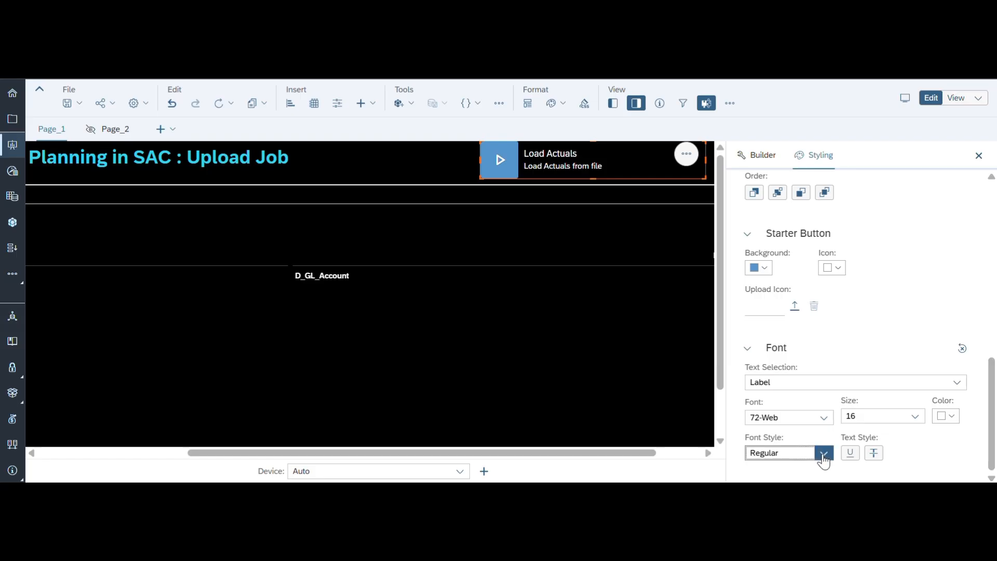
pyautogui.click(774, 398)
pyautogui.click(774, 399)
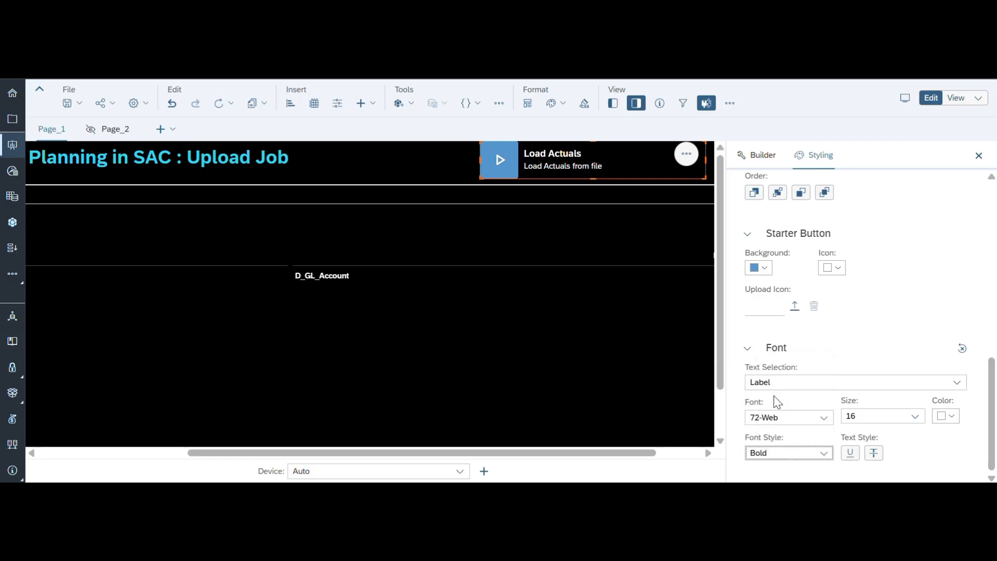
# - Set the font style of the data upload starter's description to Italic
pyautogui.click(957, 384)
pyautogui.click(813, 419)
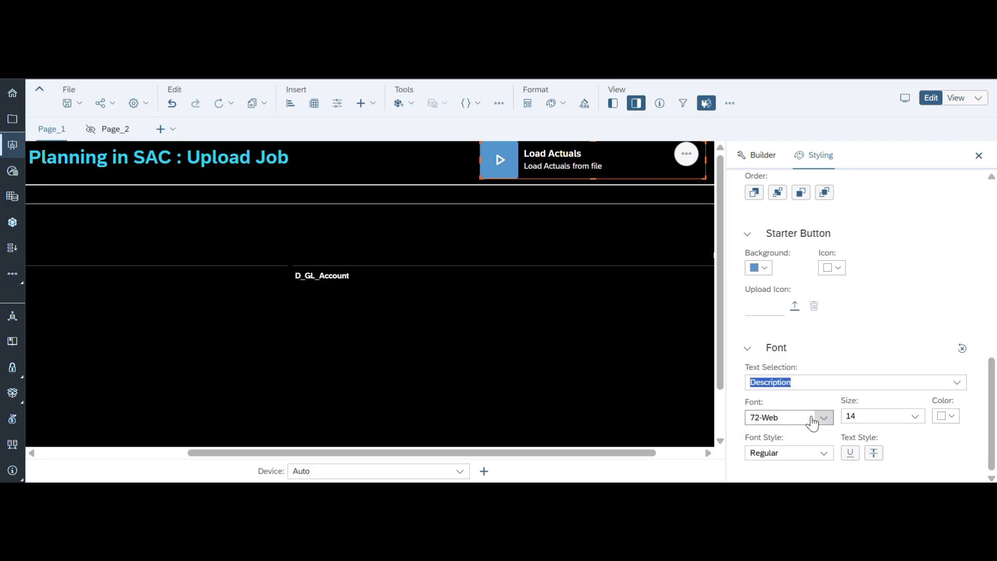
pyautogui.click(824, 453)
pyautogui.click(768, 379)
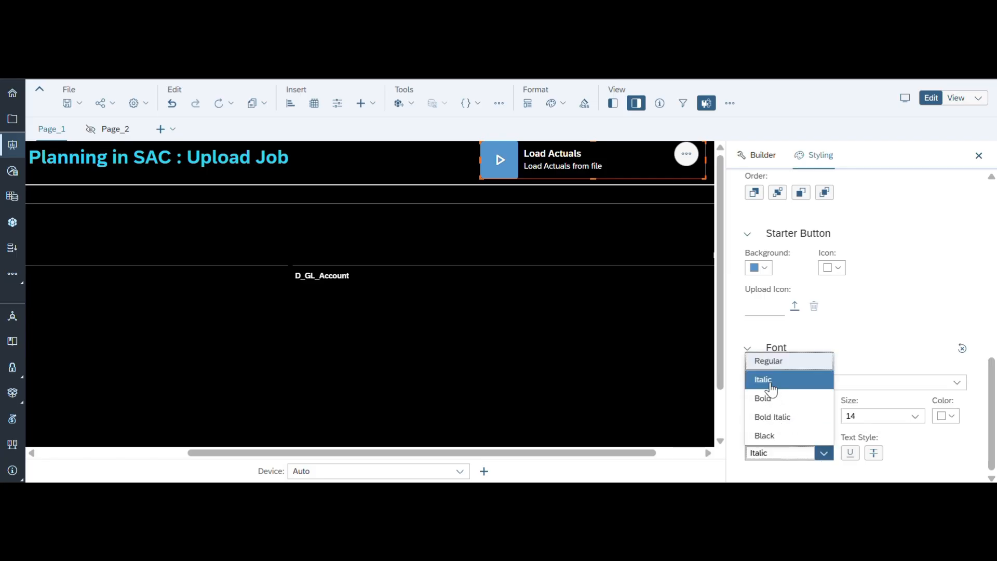
# - Save the story and open it in view mode
pyautogui.click(68, 103)
pyautogui.click(75, 119)
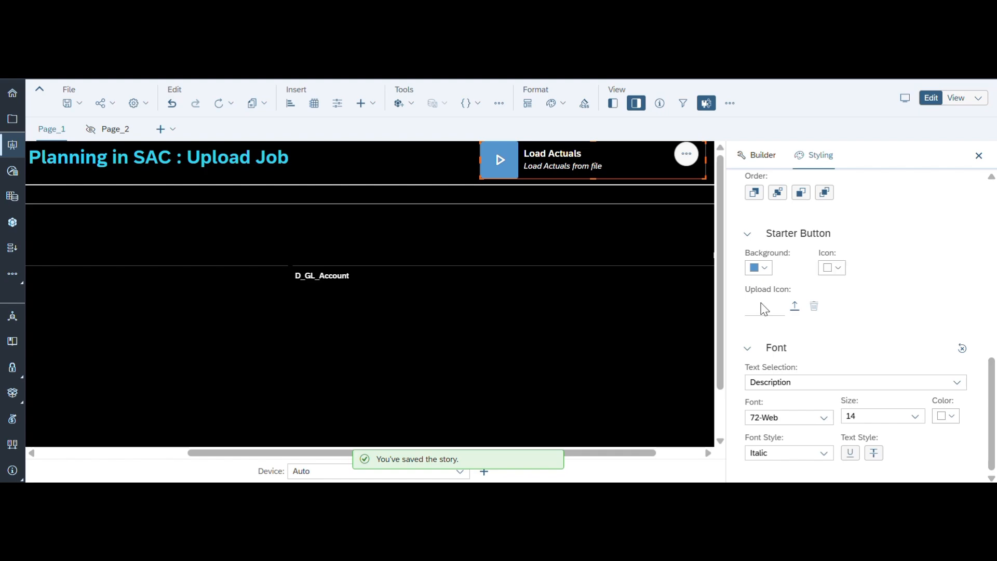
pyautogui.click(80, 106)
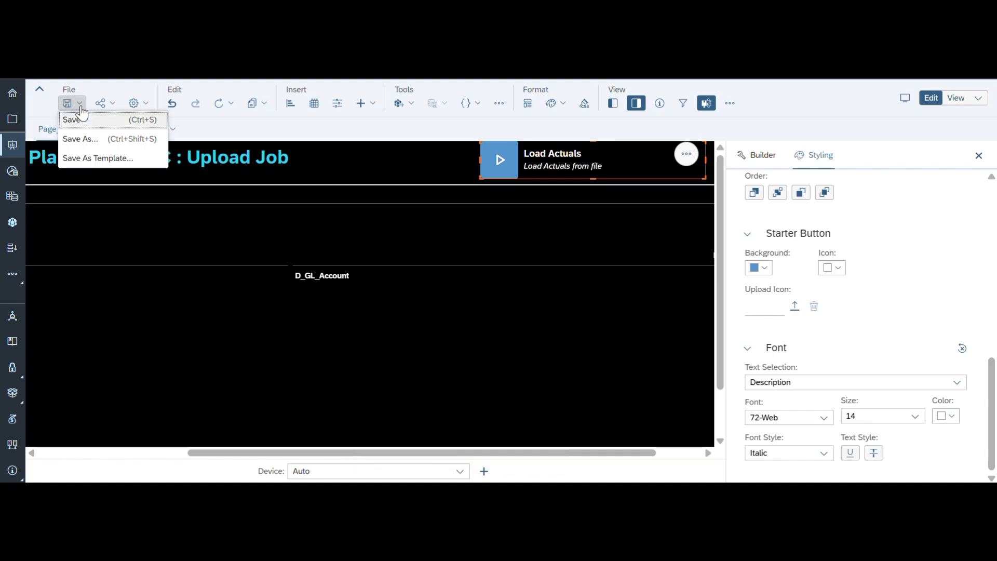
pyautogui.click(73, 119)
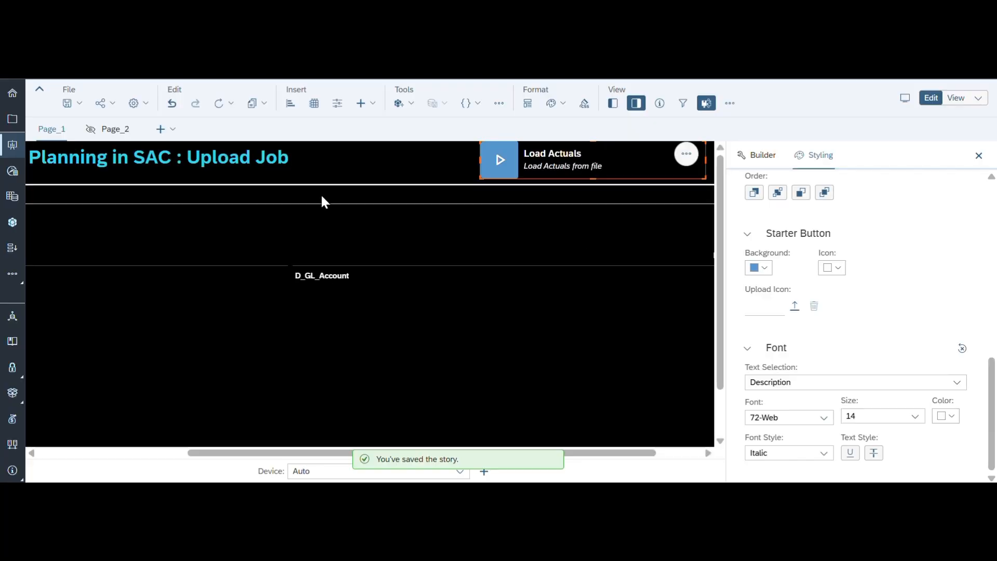
pyautogui.click(956, 97)
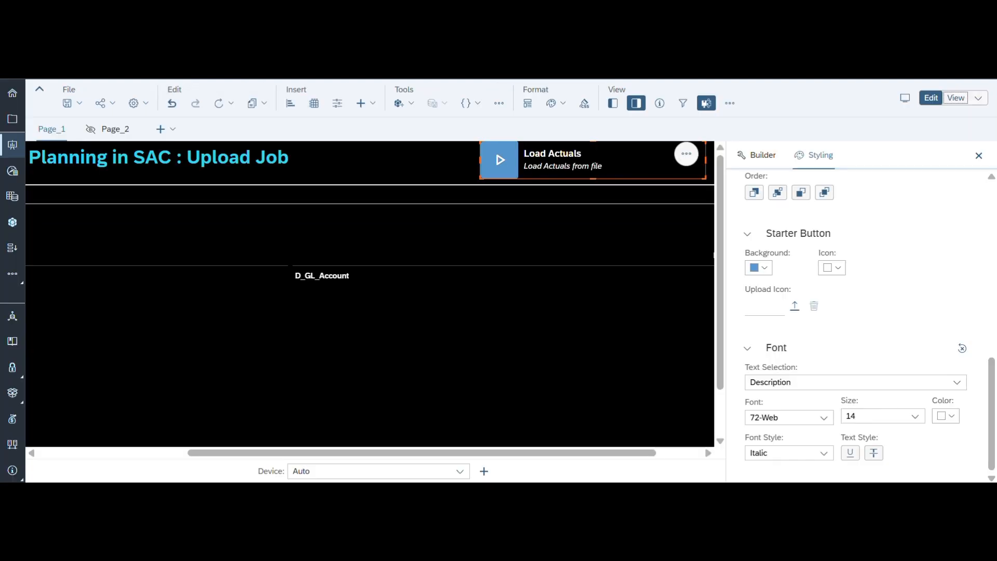
# - Open the PM_UploadJOBDemo model in its Data Management workspace
pyautogui.click(14, 223)
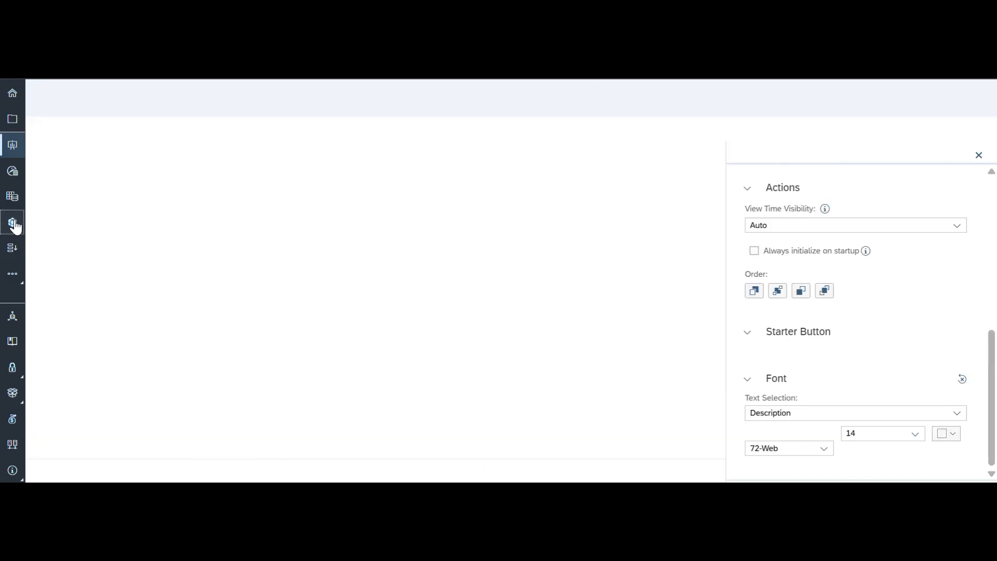
pyautogui.click(117, 330)
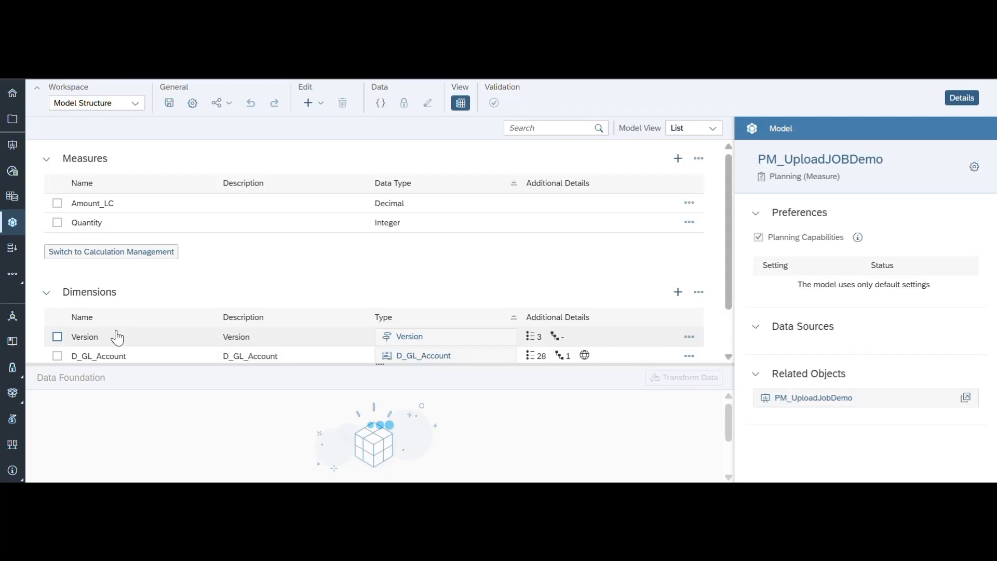
pyautogui.click(134, 104)
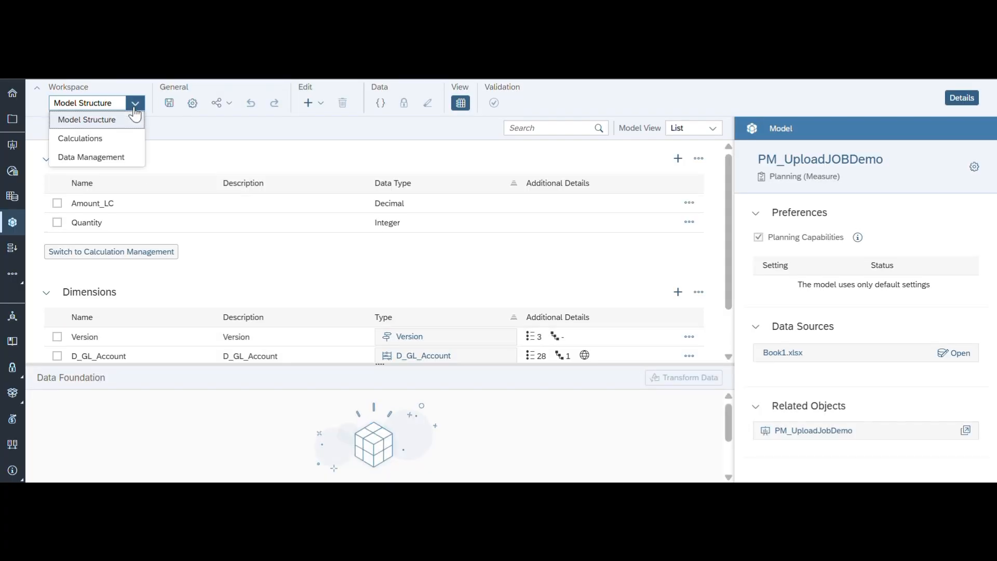
pyautogui.click(109, 157)
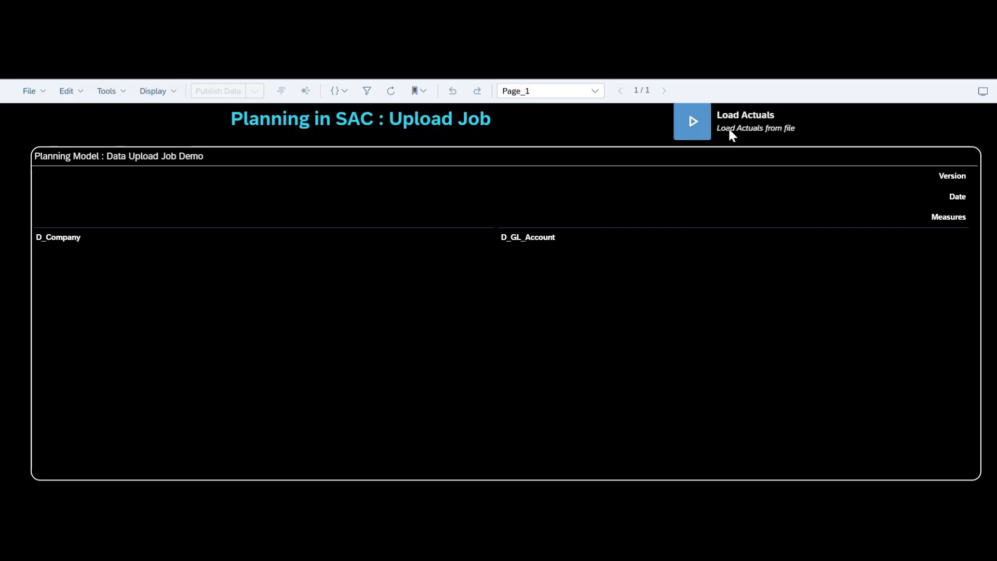
# - Run the Load Actuals upload from the story for the Actual version, using Sheet1 of Book1.xlsx as the source
pyautogui.click(692, 123)
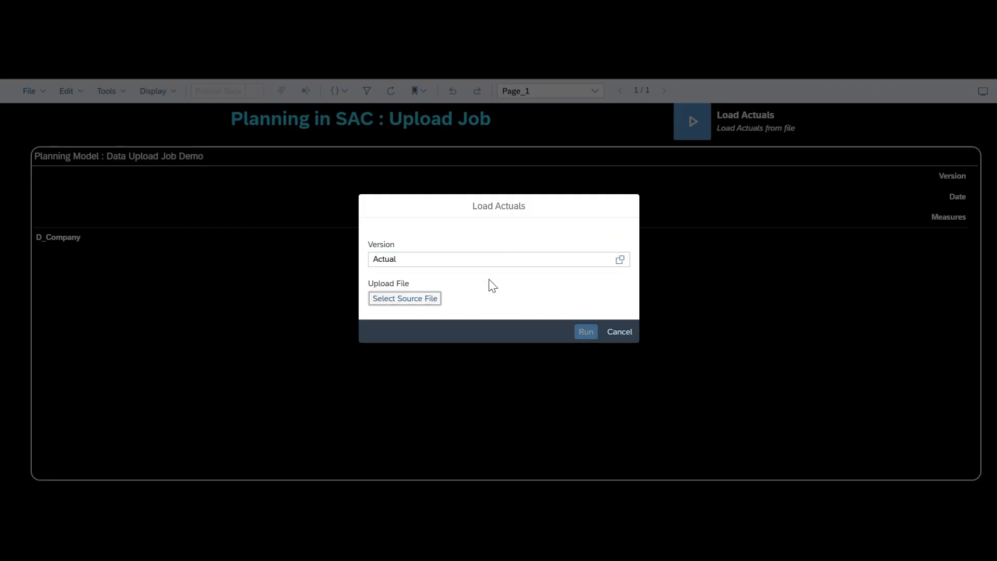
pyautogui.click(415, 297)
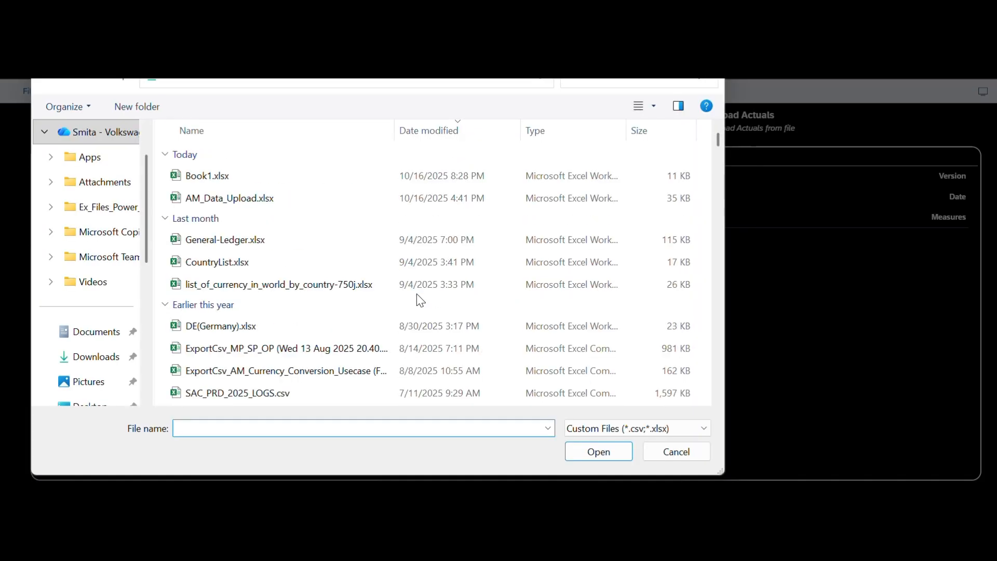
pyautogui.click(224, 178)
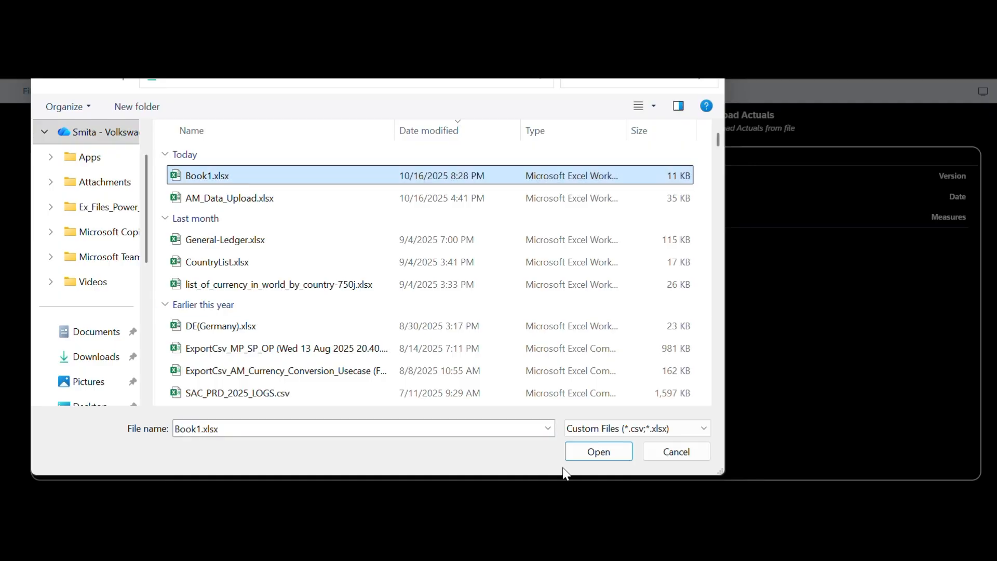
pyautogui.click(596, 455)
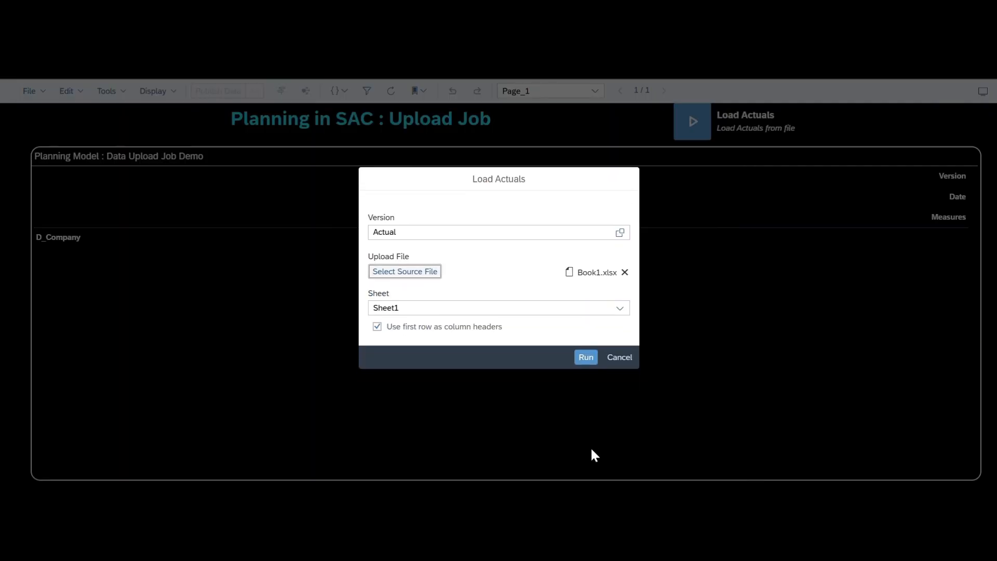
pyautogui.click(619, 309)
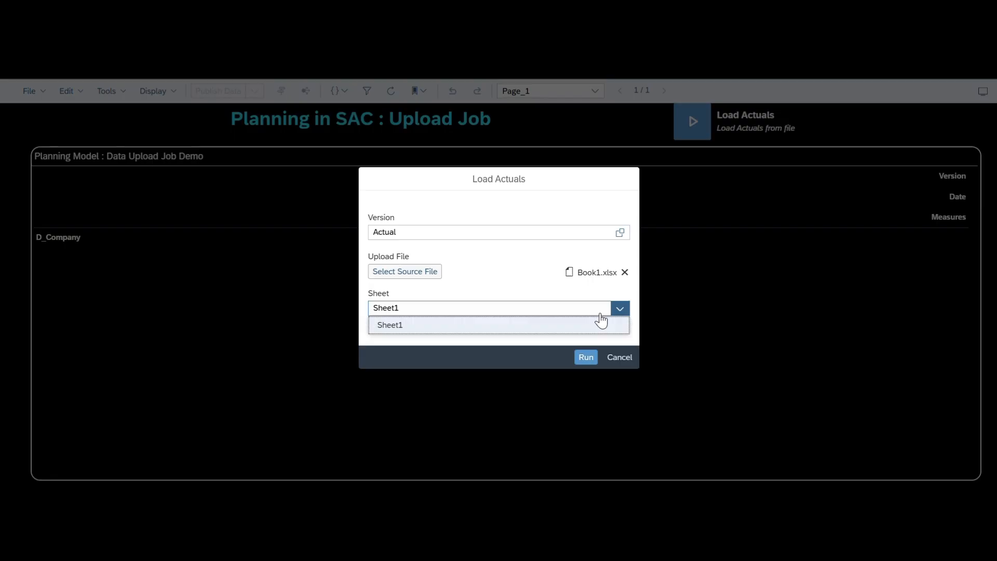
pyautogui.click(544, 325)
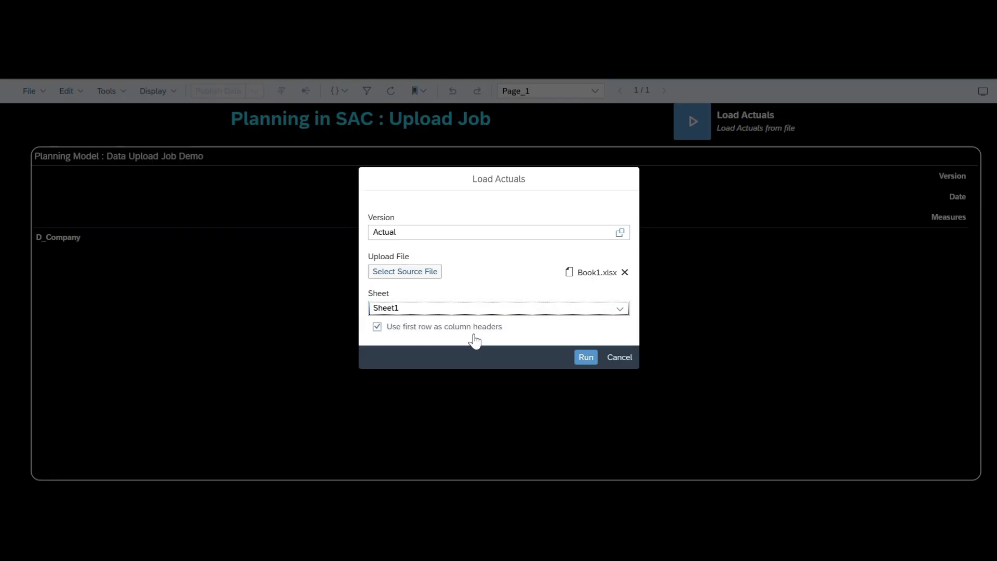
pyautogui.click(582, 357)
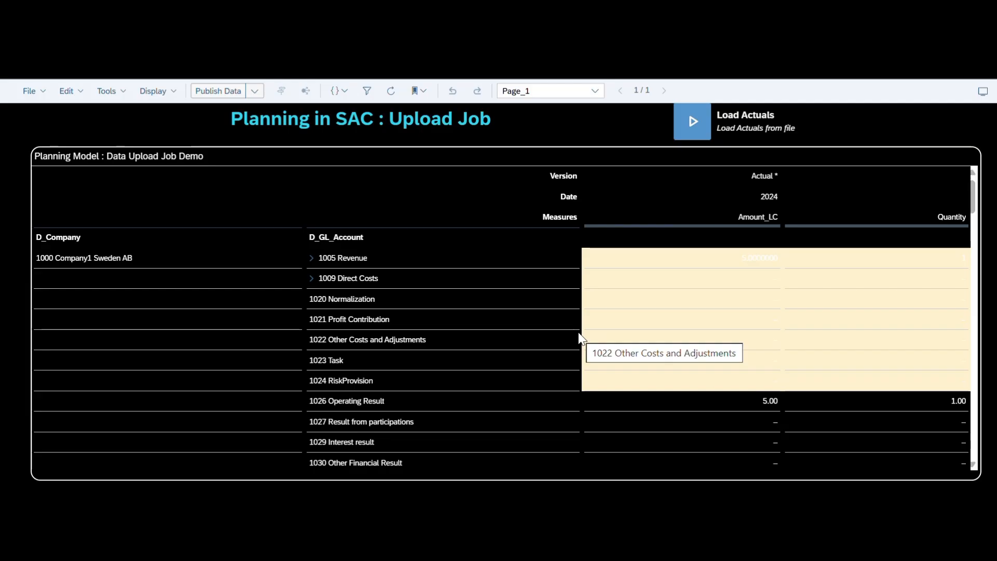
# - Expand 1005 Revenue for company 1000 and compare its account values with the source rows in the Excel workbook
pyautogui.scroll(-3, 578, 334)
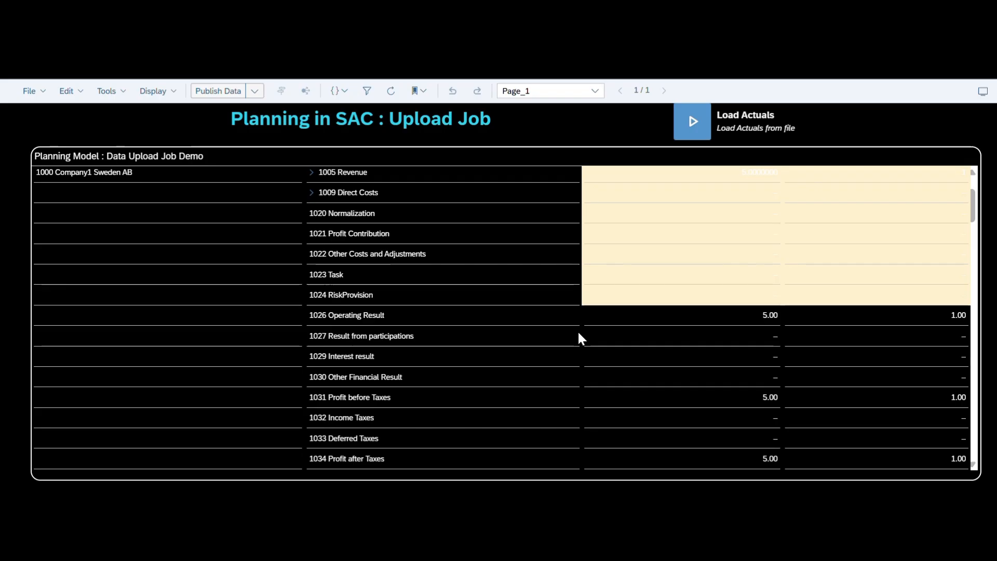
pyautogui.scroll(-3, 579, 333)
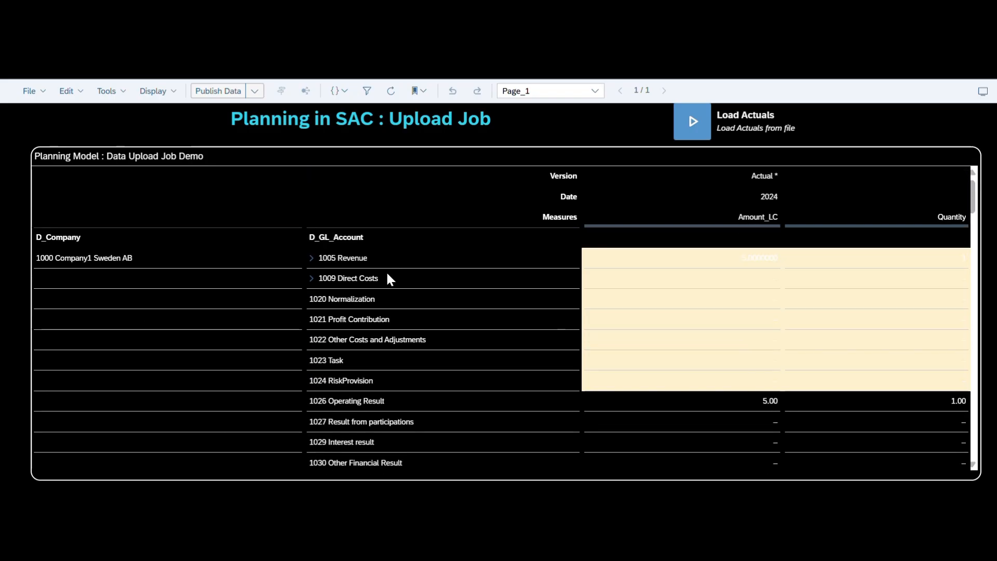
pyautogui.click(311, 257)
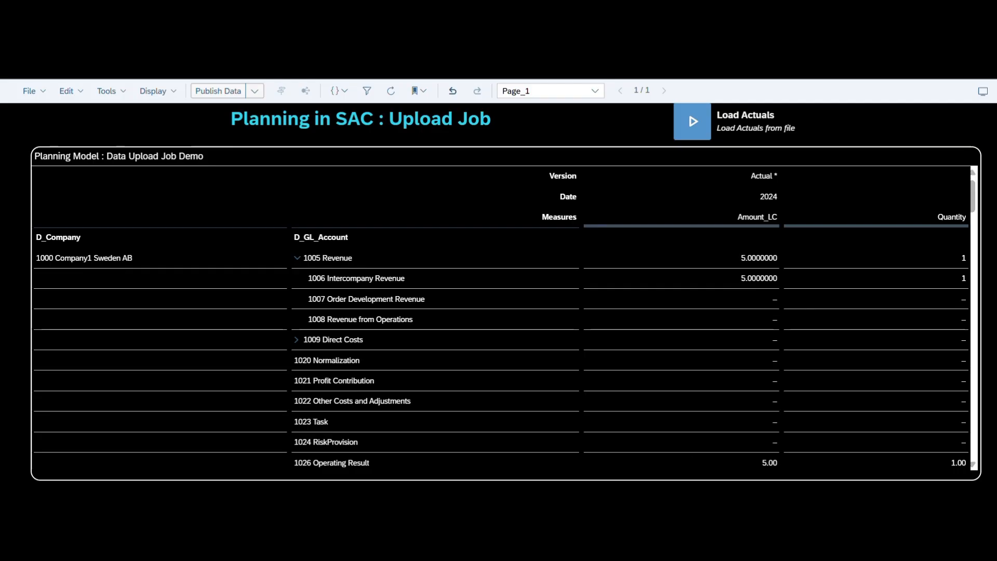
pyautogui.hotkey('alt', 'Tab')
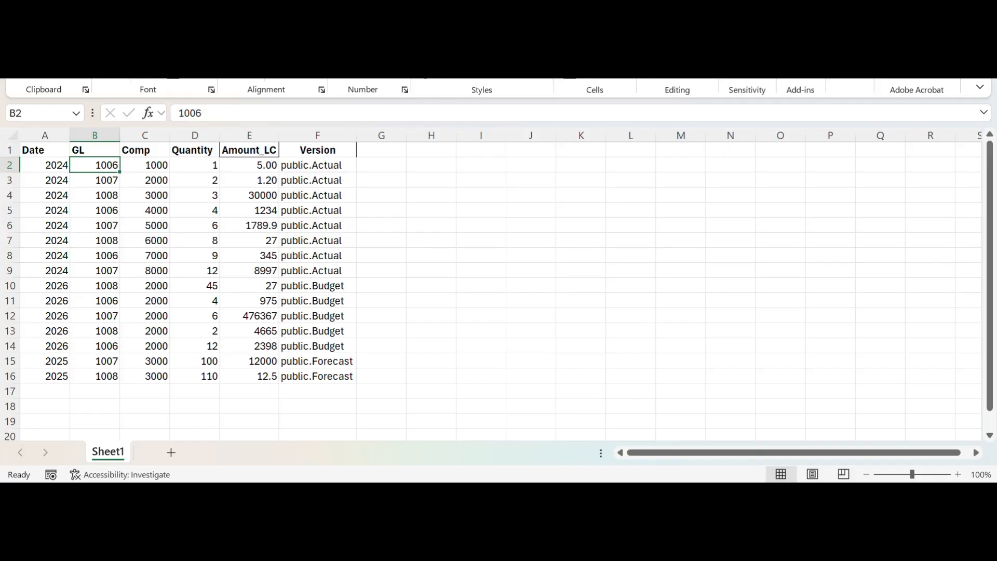
pyautogui.hotkey('alt', 'Tab')
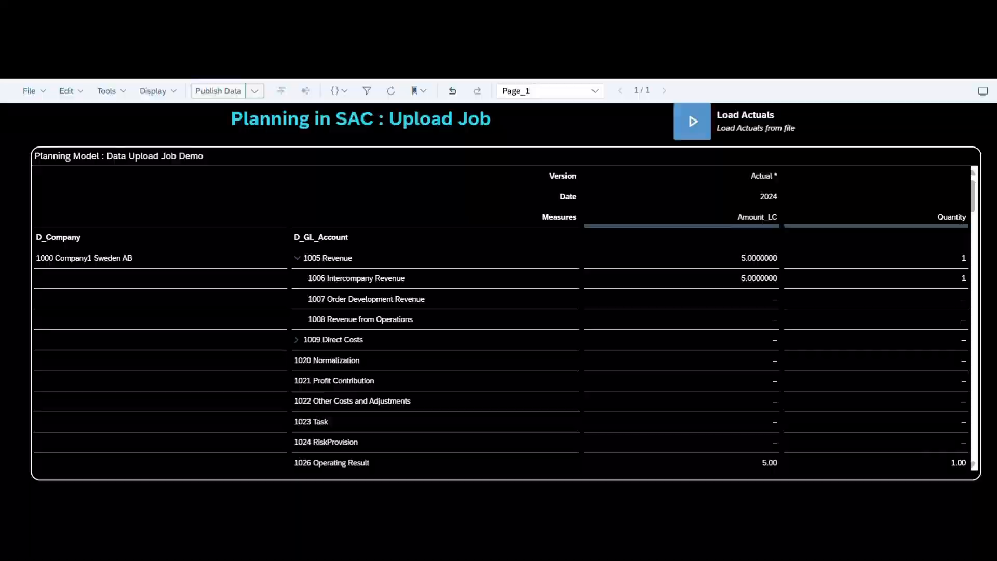
pyautogui.hotkey('alt', 'Tab')
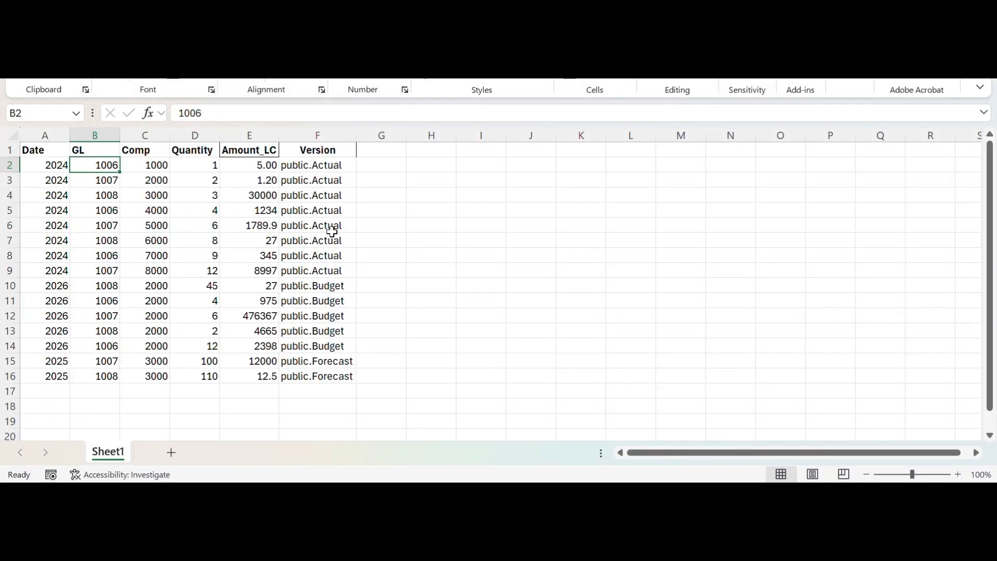
pyautogui.hotkey('alt', 'Tab')
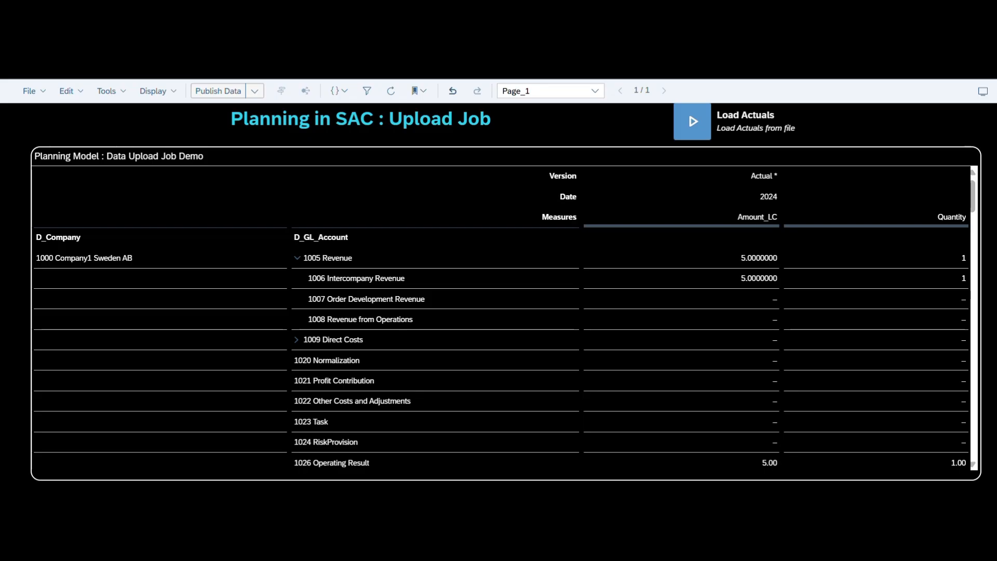
# - Expand 1005 Revenue for company 5000 and check it against that company's row in the Excel source sheet
pyautogui.scroll(-10, 820, 404)
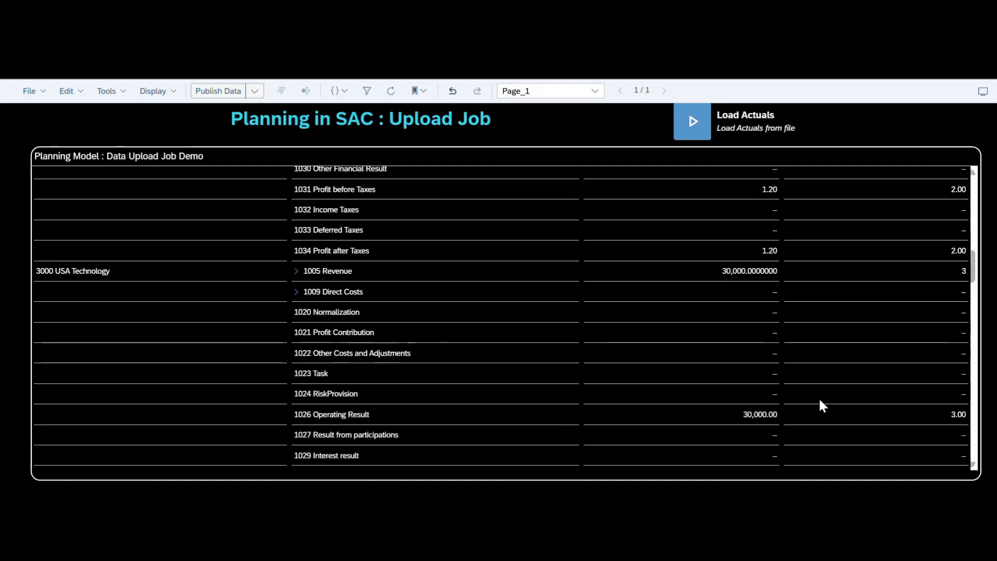
pyautogui.scroll(-1, 819, 406)
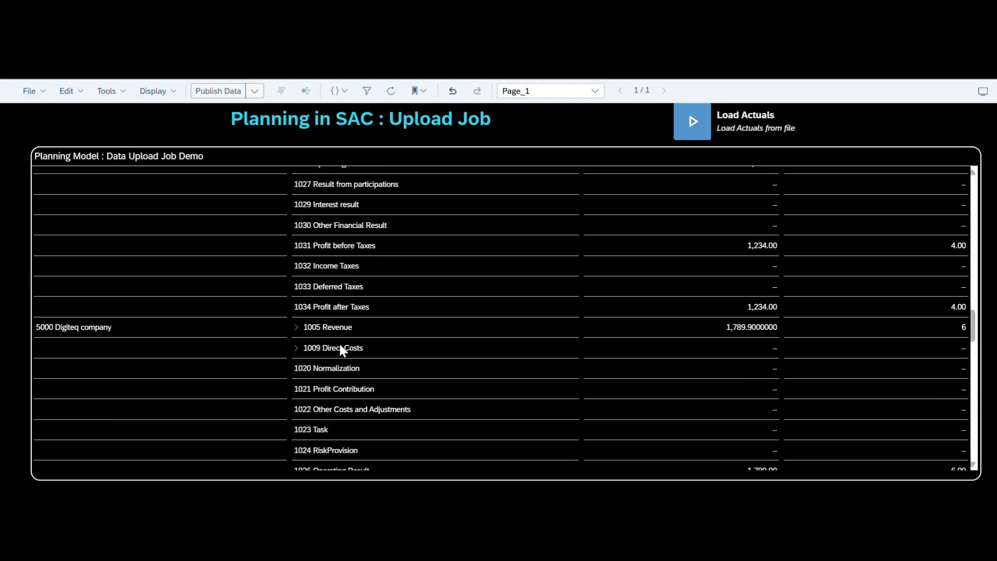
pyautogui.click(296, 327)
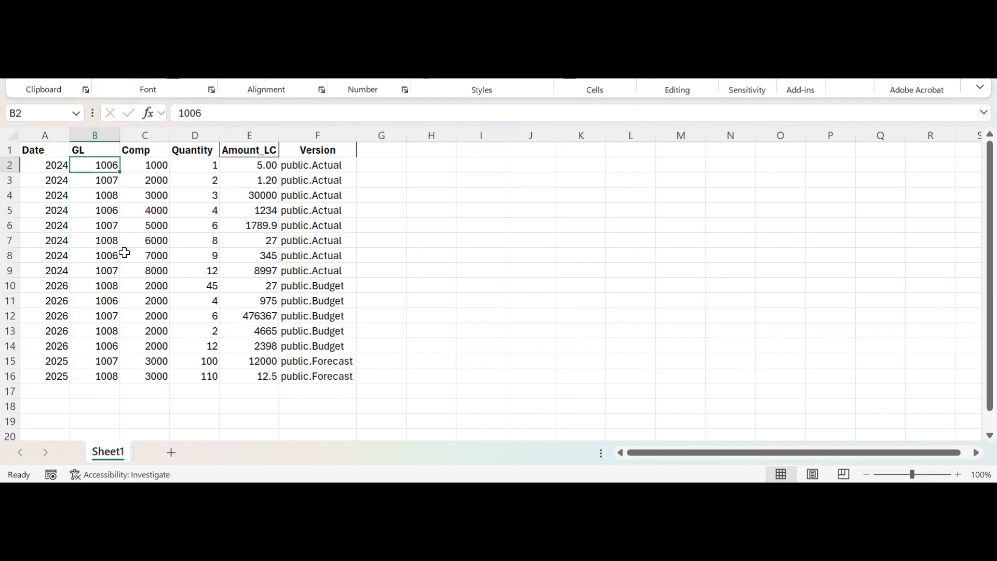
pyautogui.click(138, 227)
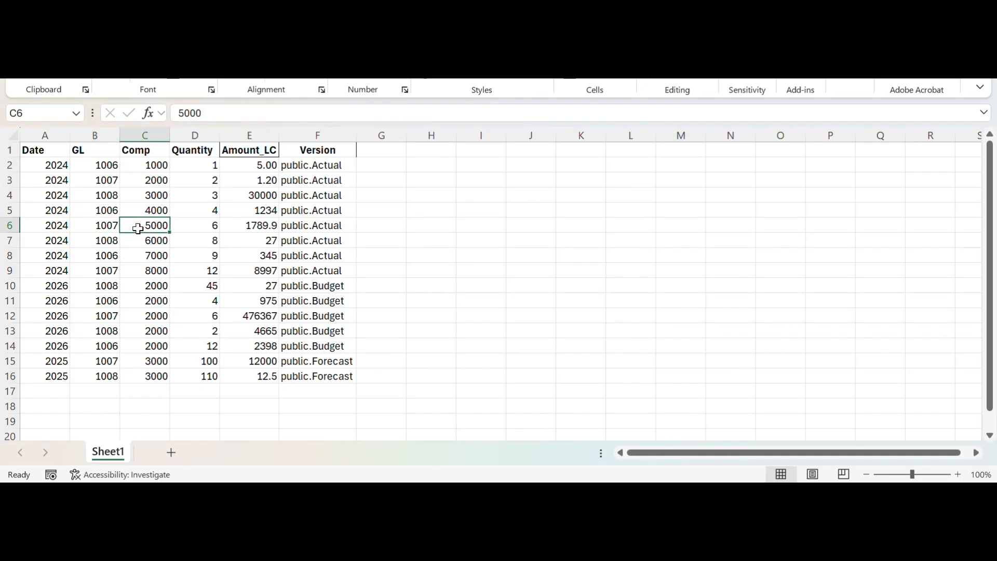
pyautogui.click(103, 228)
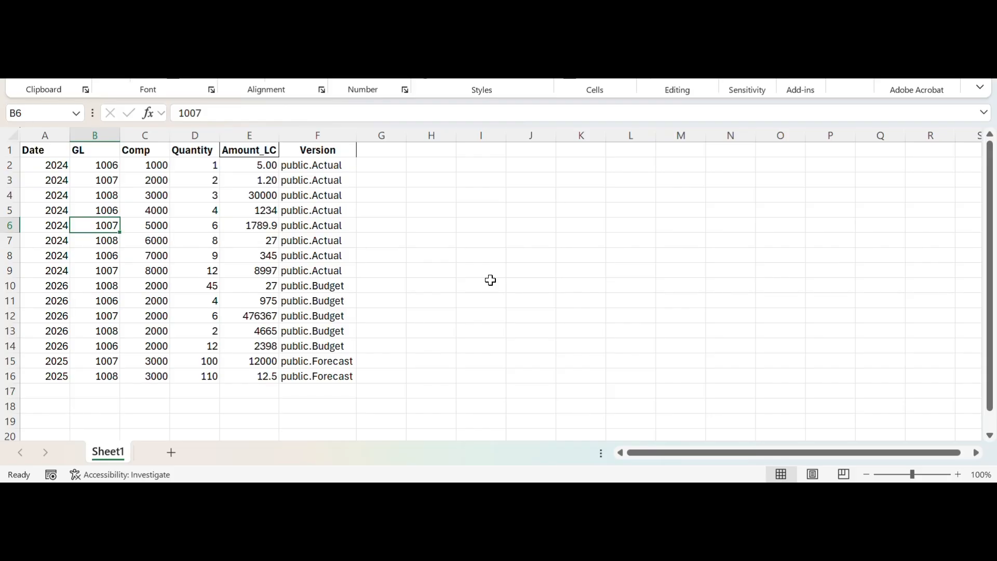
# - Switch to SAP Analytics Cloud and create an upload job named UploadBudget with Book1.xlsx as its source file
pyautogui.hotkey('alt', 'Tab')
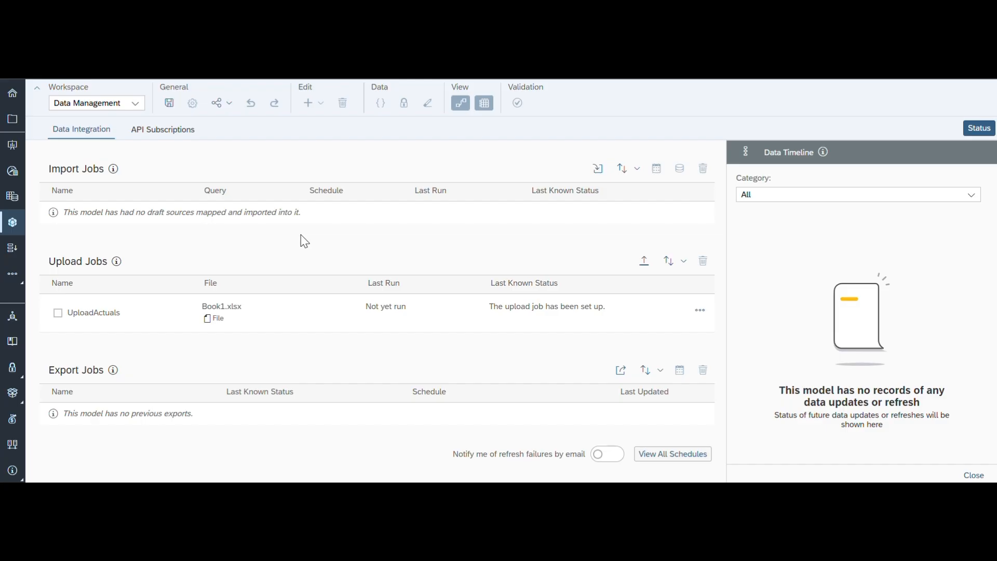
pyautogui.click(641, 261)
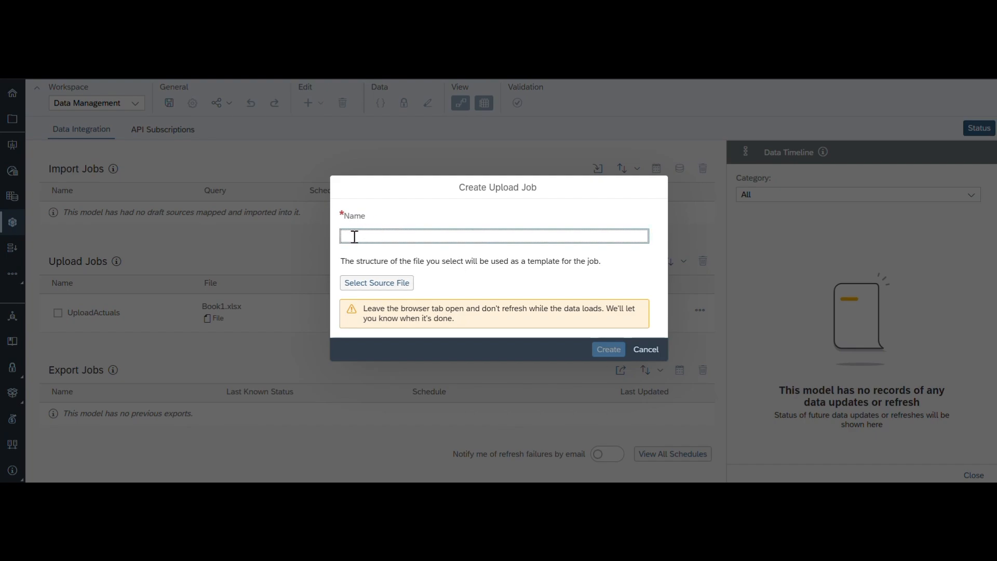
pyautogui.write('UploadBudget')
pyautogui.click(389, 286)
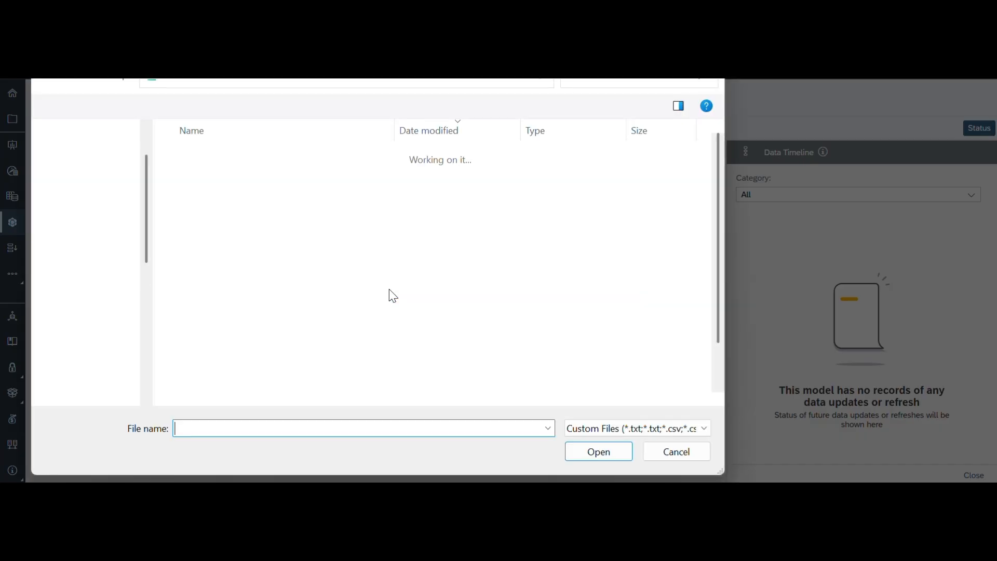
pyautogui.click(221, 178)
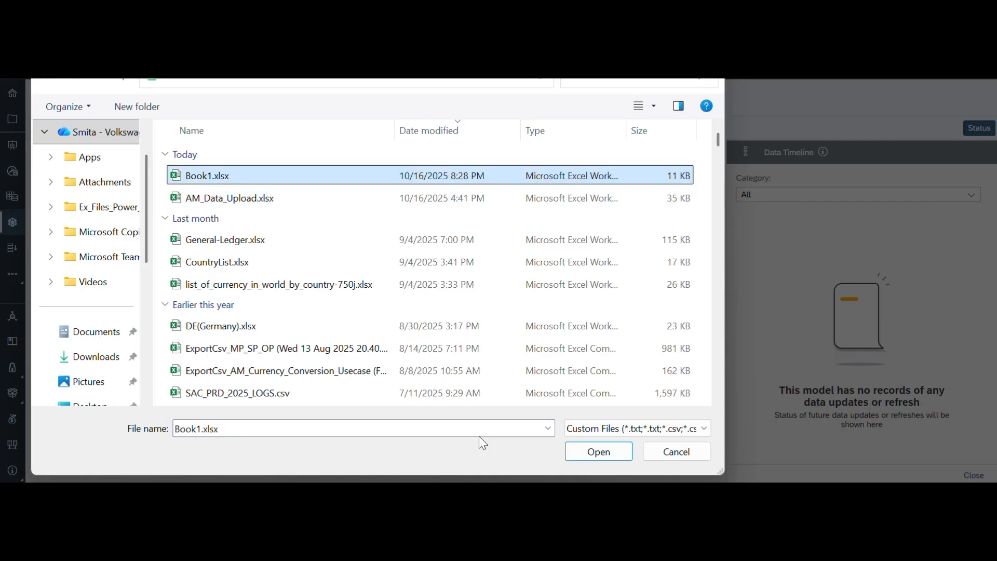
pyautogui.click(577, 453)
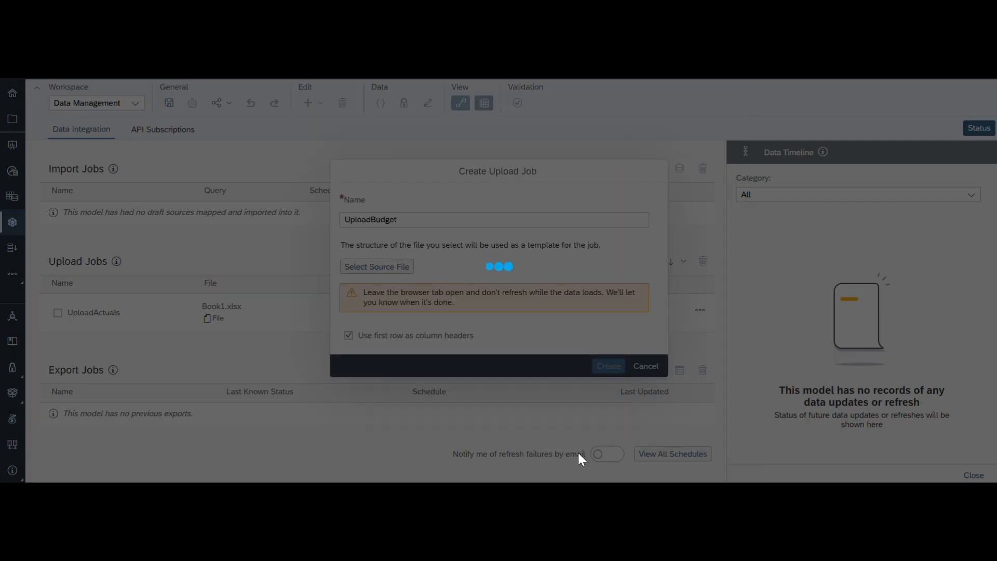
pyautogui.click(616, 367)
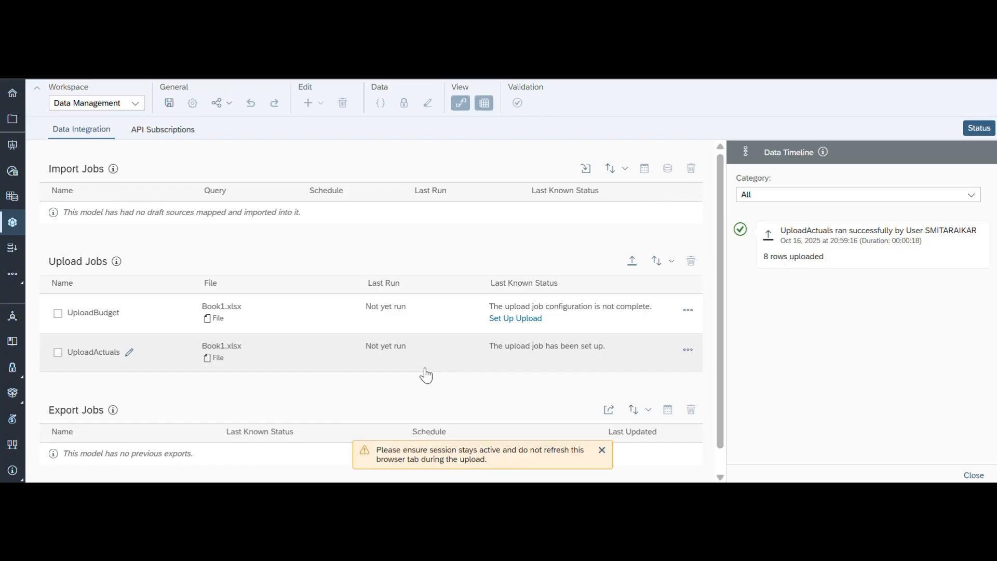
pyautogui.click(388, 361)
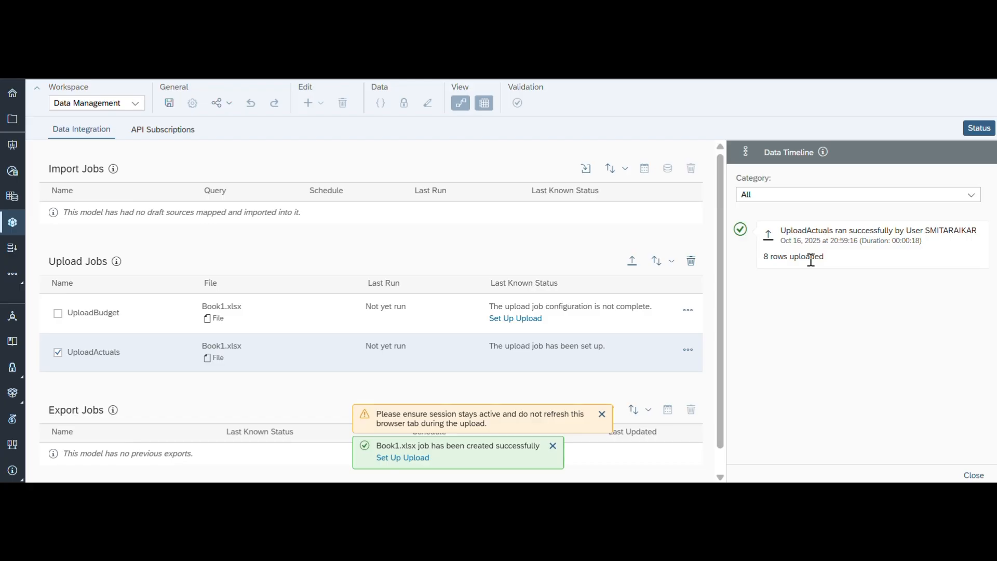
# - Open the UploadBudget job setup and convert the Date column to the Date type with conversion format YYYY
pyautogui.click(514, 321)
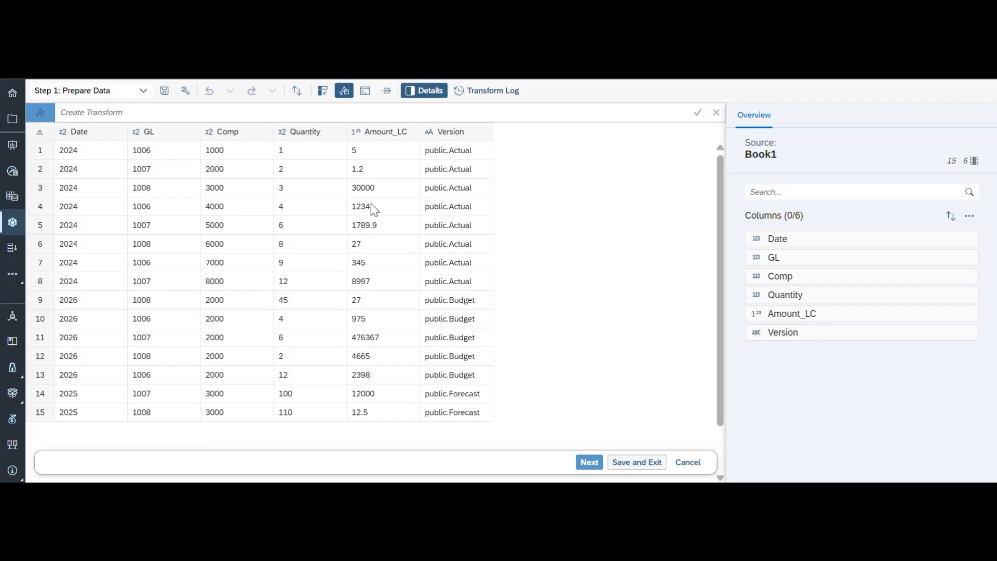
pyautogui.click(77, 130)
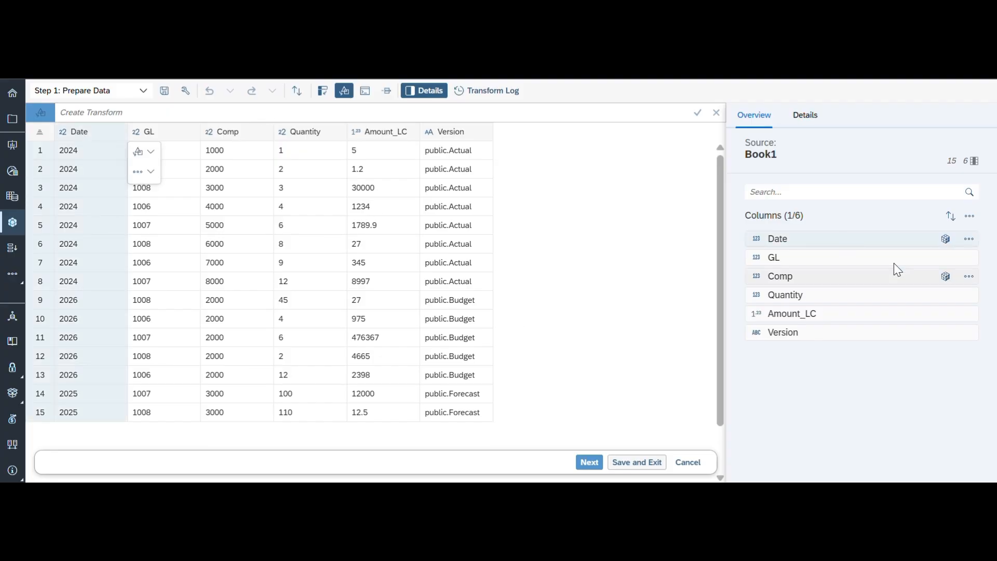
pyautogui.click(945, 239)
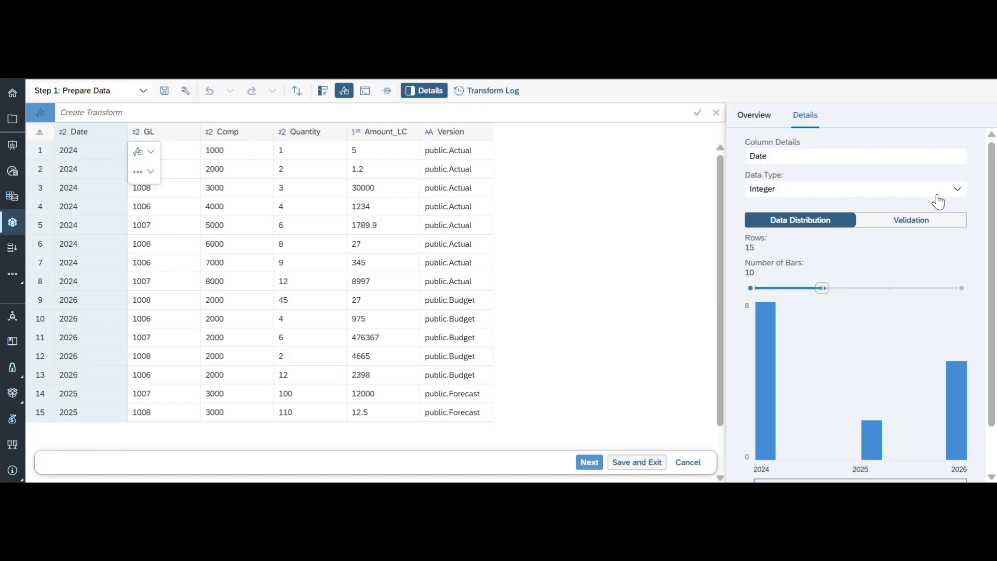
pyautogui.click(957, 189)
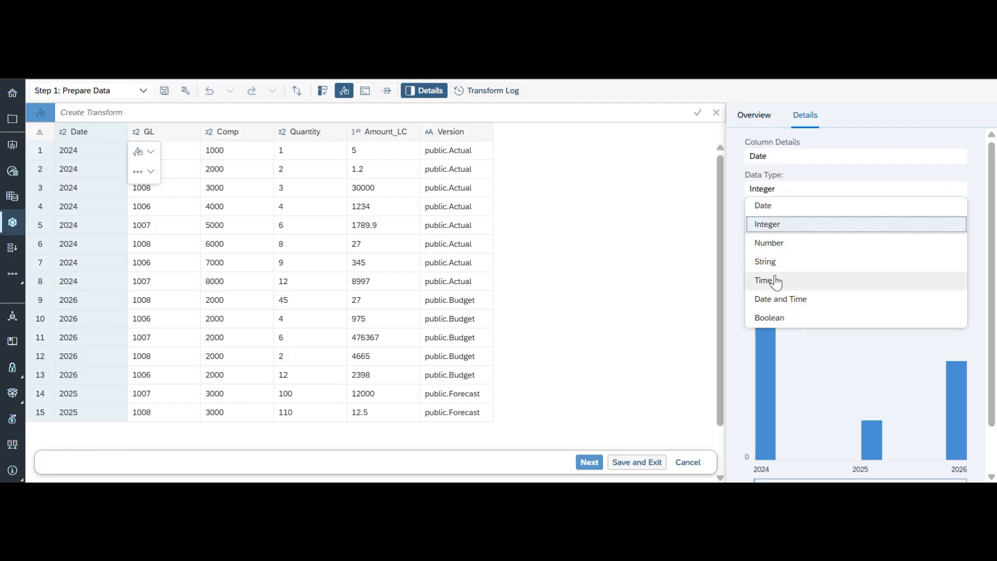
pyautogui.click(777, 206)
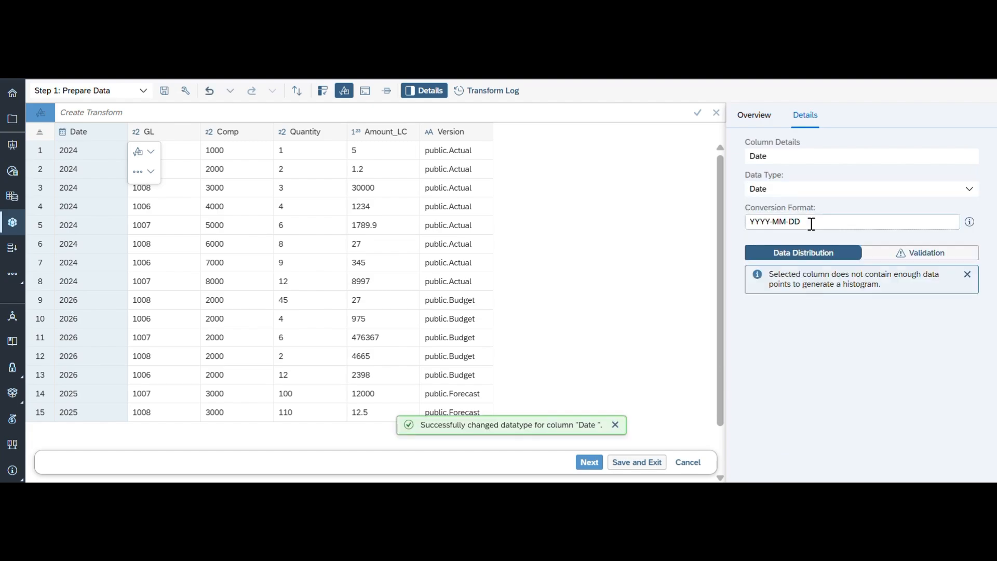
pyautogui.click(811, 224)
pyautogui.press('BackSpace')
pyautogui.press('BackSpace')
pyautogui.press('BackSpace')
pyautogui.press('BackSpace')
pyautogui.press('BackSpace')
pyautogui.press('BackSpace')
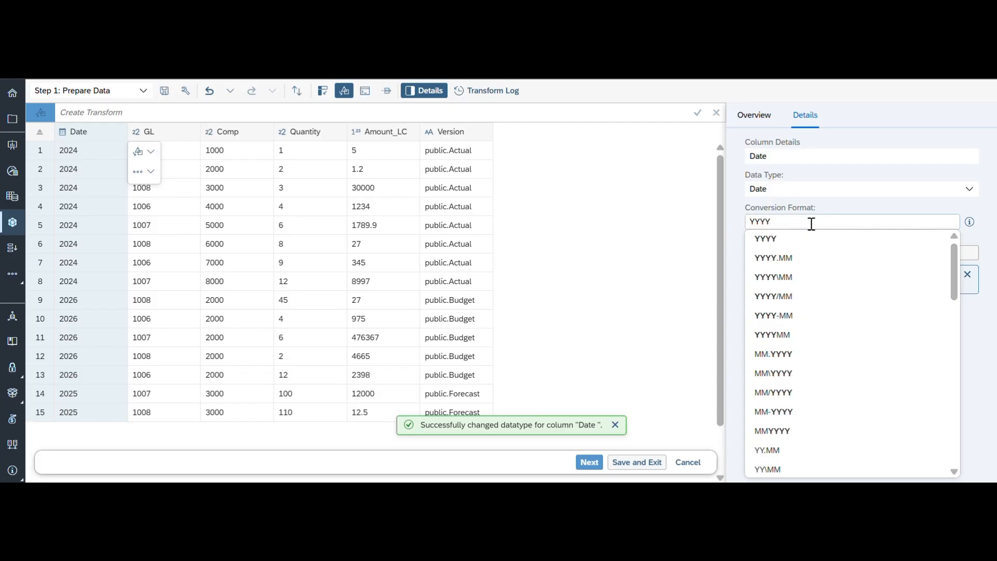
pyautogui.click(705, 228)
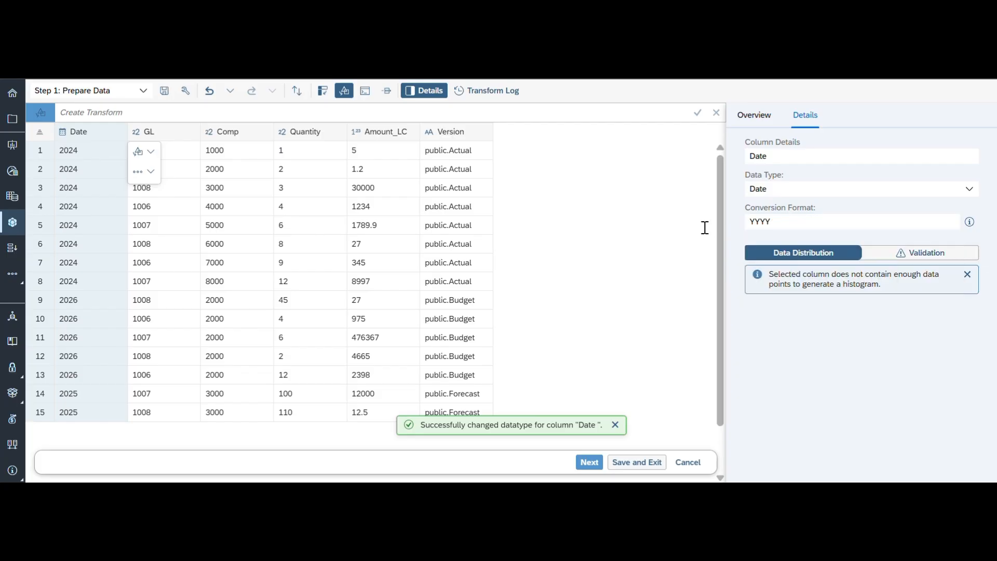
# - Change the data type of the GL and Comp columns to String
pyautogui.click(166, 136)
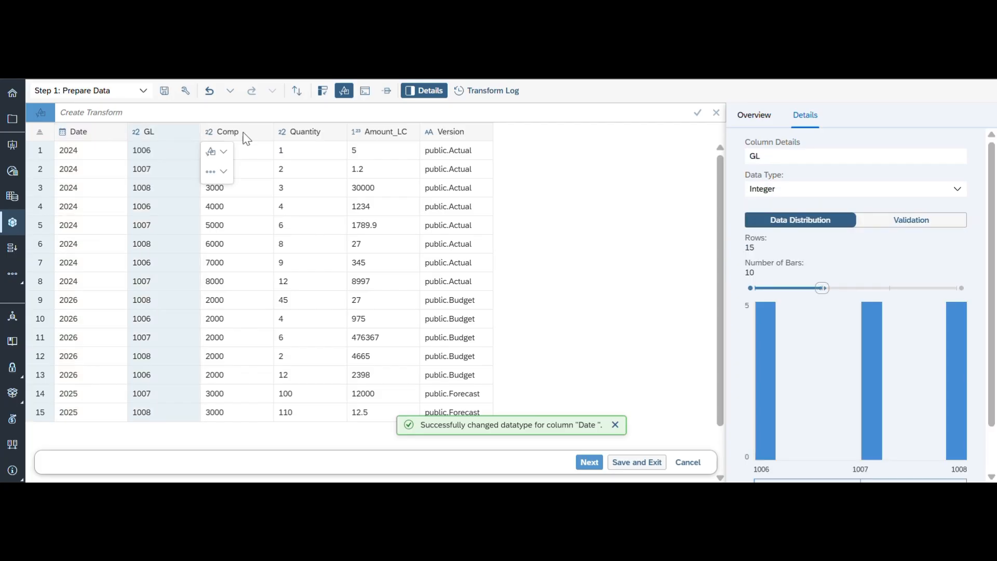
pyautogui.click(957, 190)
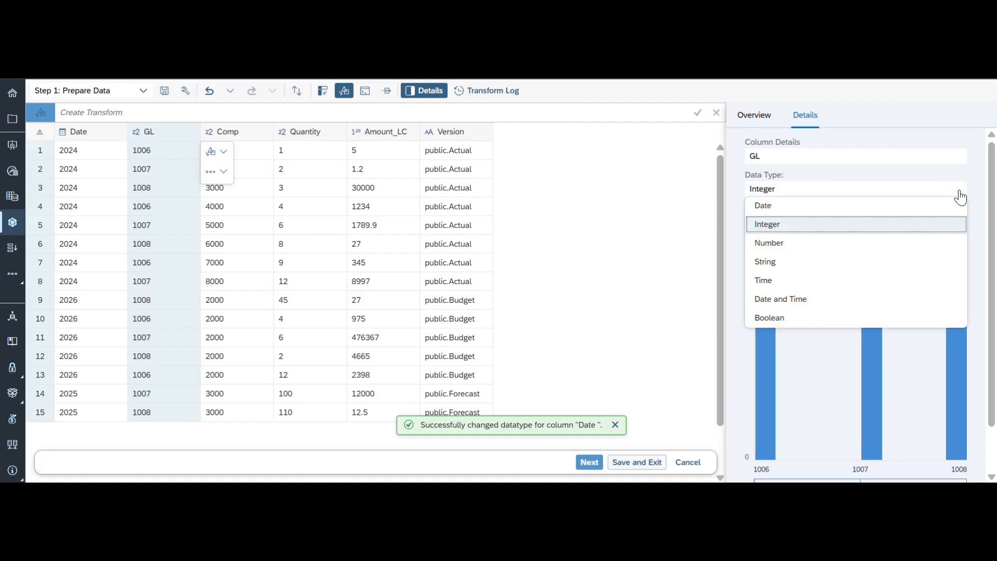
pyautogui.click(778, 262)
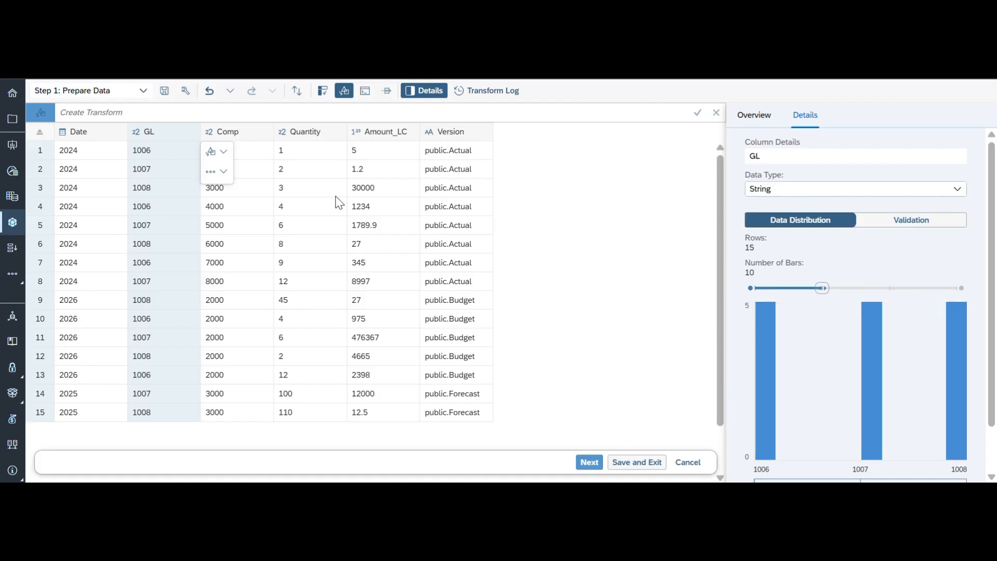
pyautogui.click(244, 136)
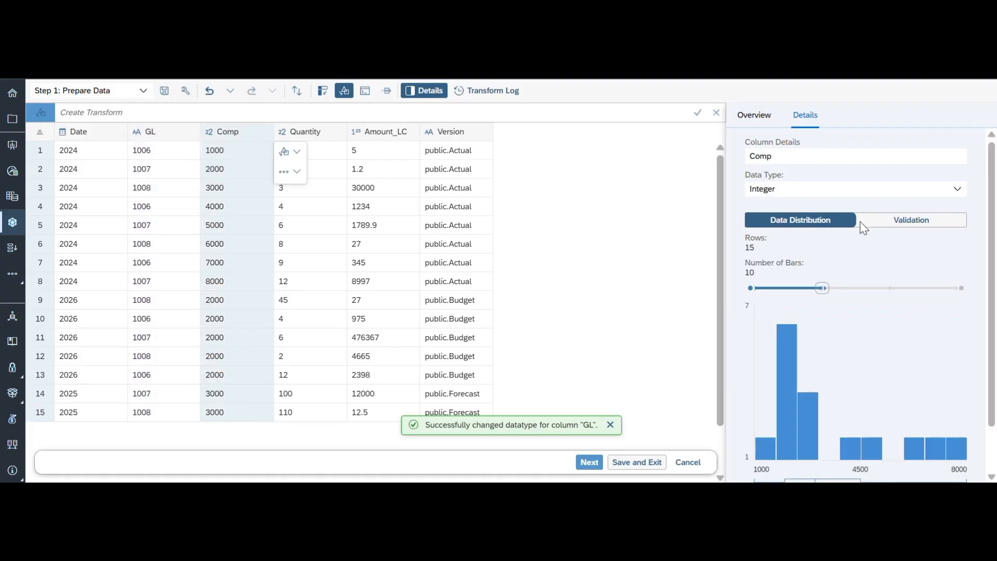
pyautogui.click(960, 190)
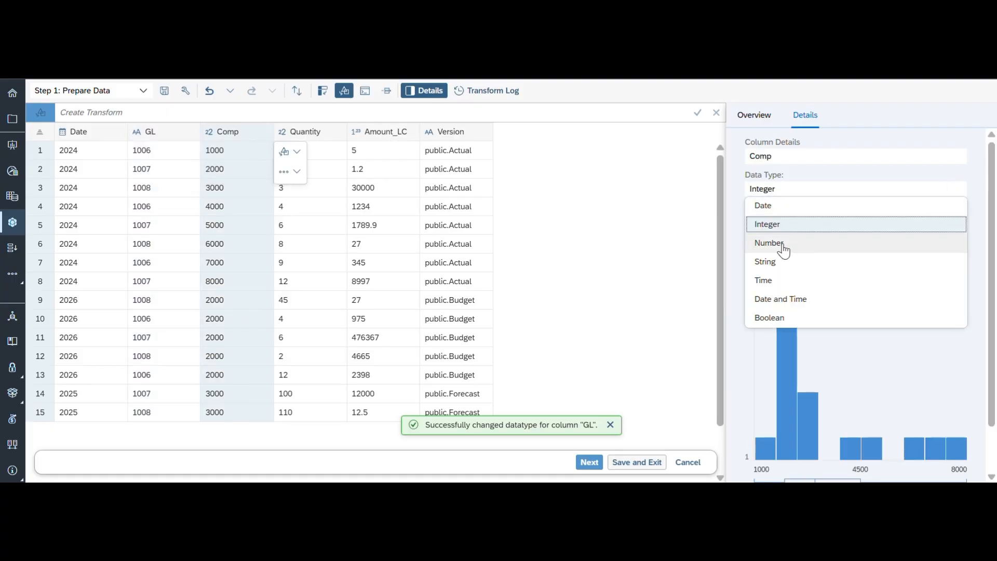
pyautogui.click(779, 261)
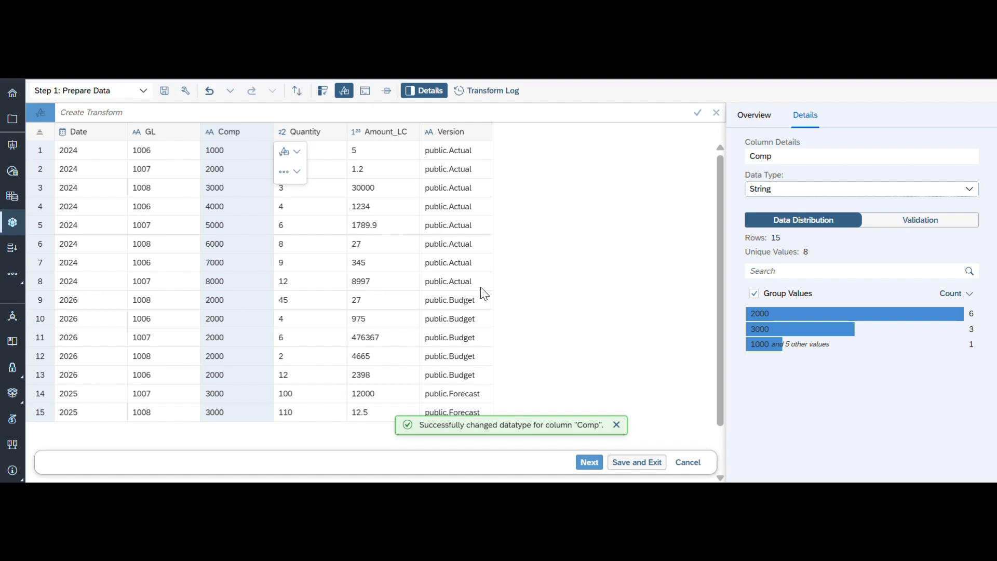
# - Delete the rows whose Version is public.Actual or public.Forecast from the source data
pyautogui.click(478, 154)
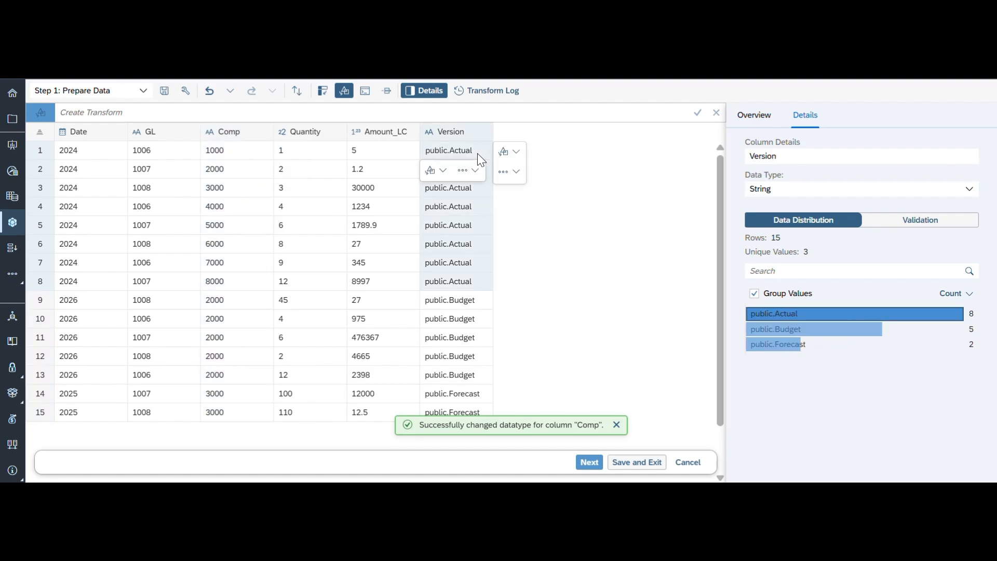
pyautogui.click(473, 175)
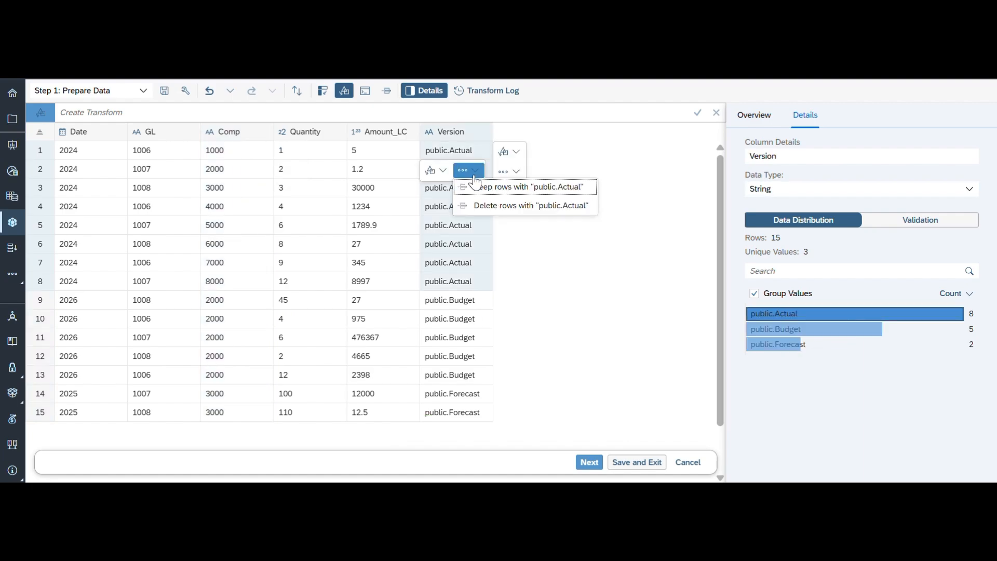
pyautogui.click(489, 208)
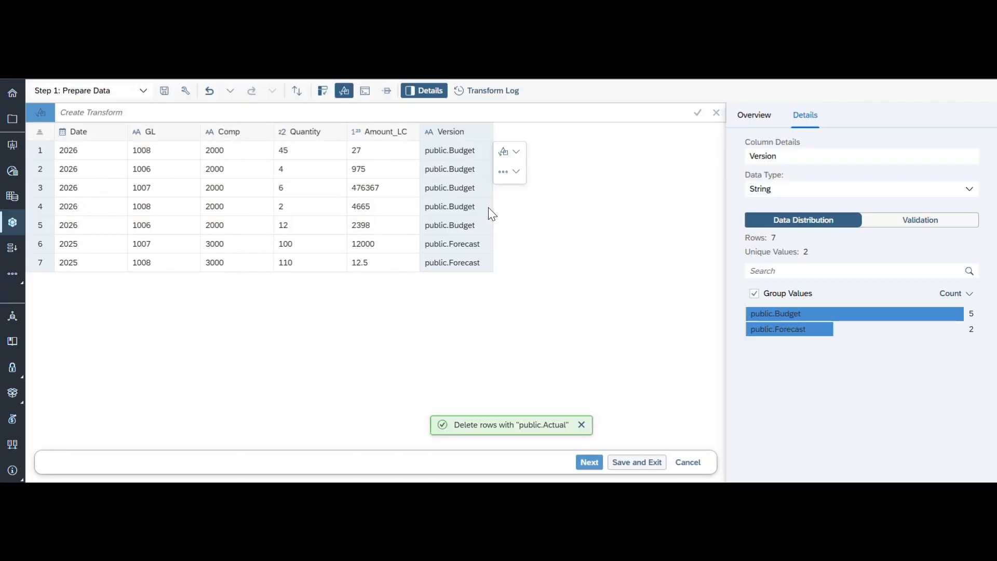
pyautogui.click(482, 244)
pyautogui.click(473, 265)
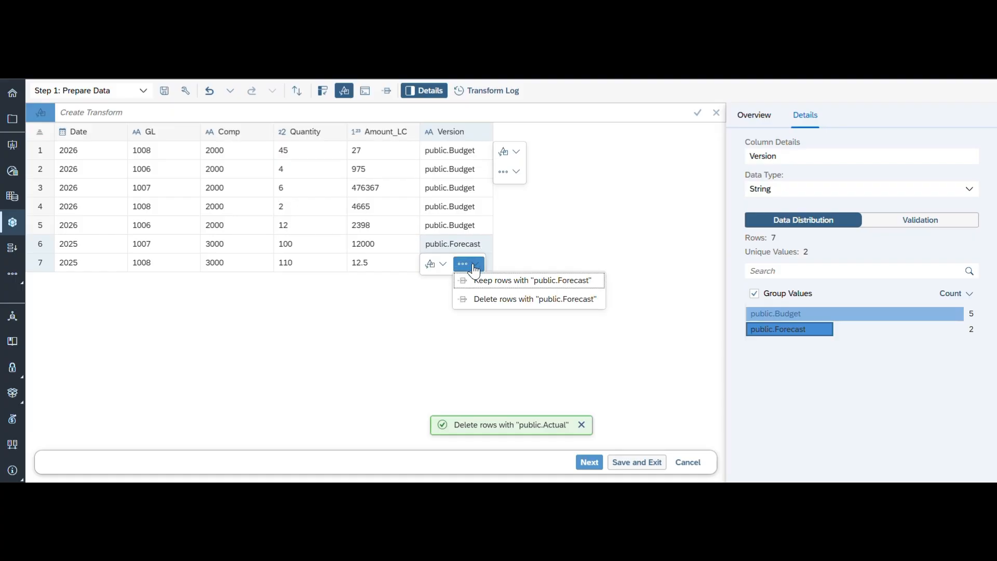
pyautogui.click(483, 299)
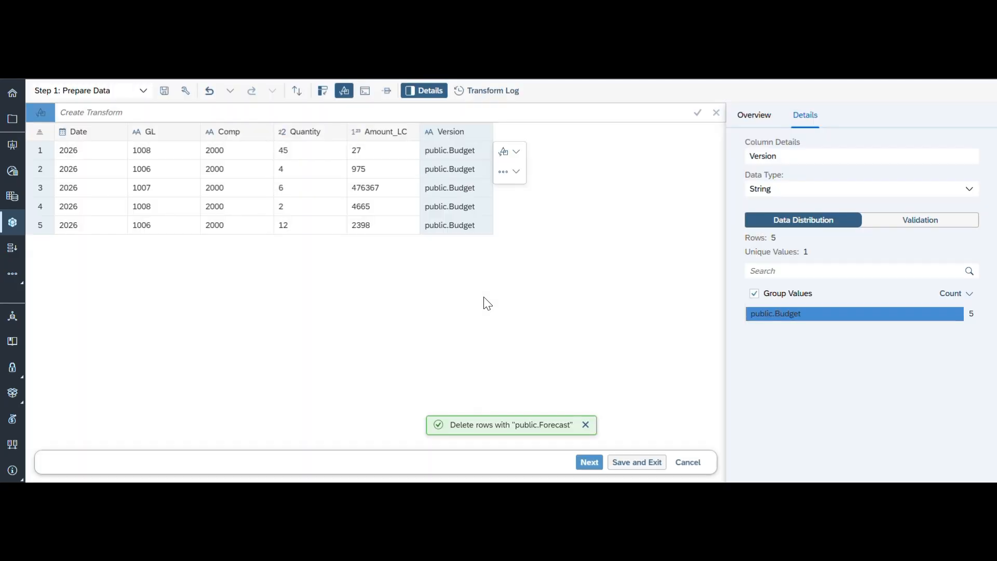
# - Proceed to fact mapping and map GL to D_GL_Account and Comp to D_Company
pyautogui.click(593, 467)
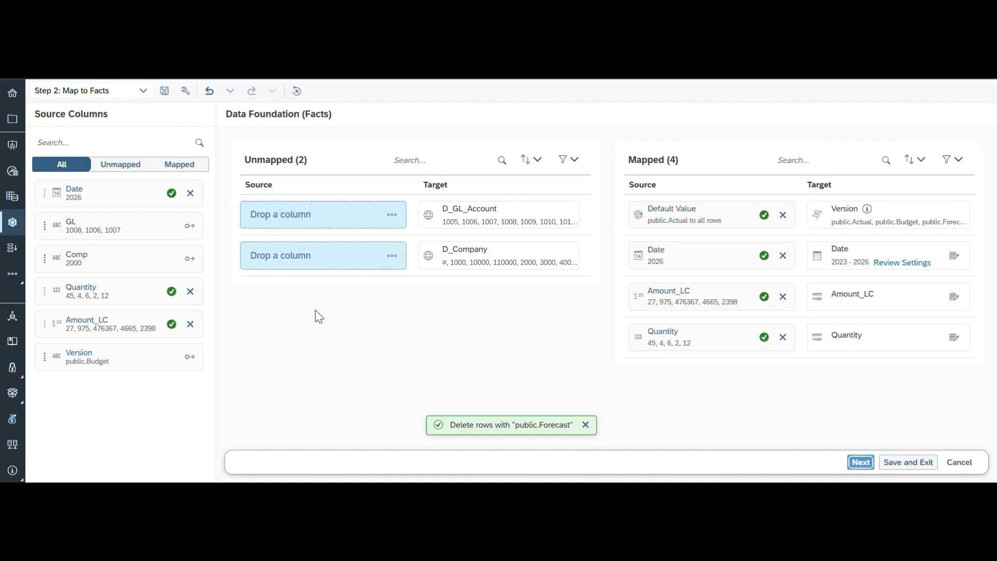
pyautogui.click(191, 229)
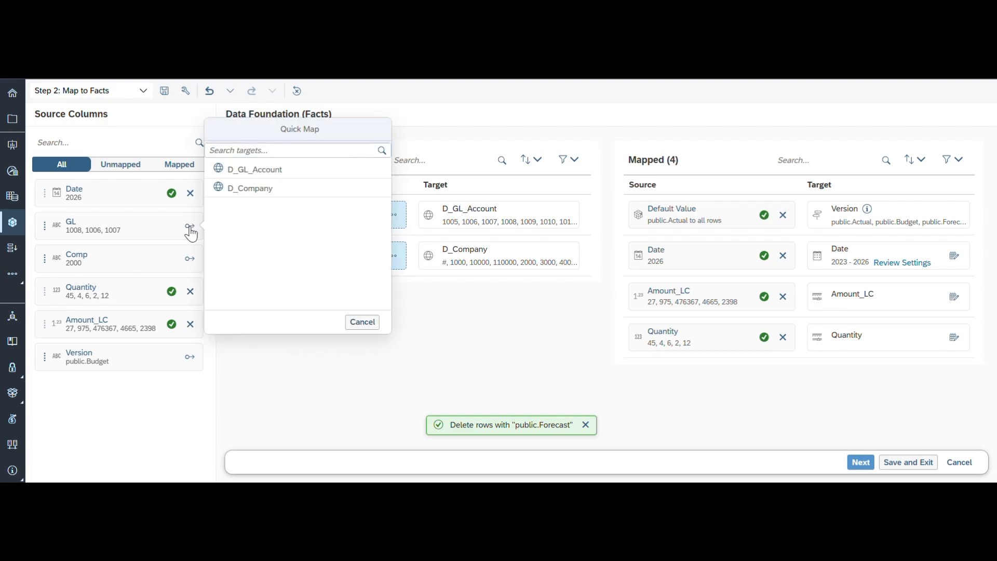
pyautogui.click(260, 169)
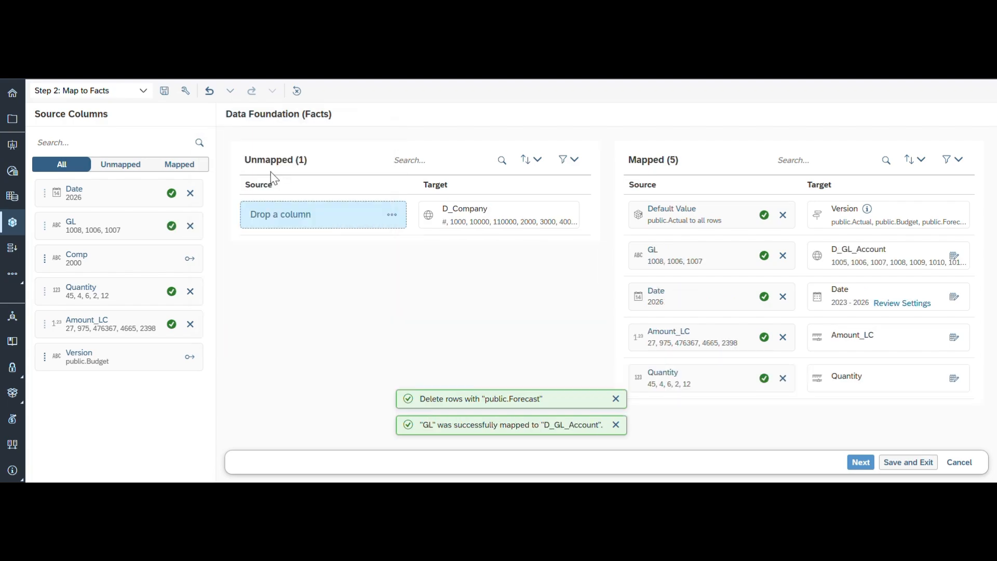
pyautogui.click(190, 258)
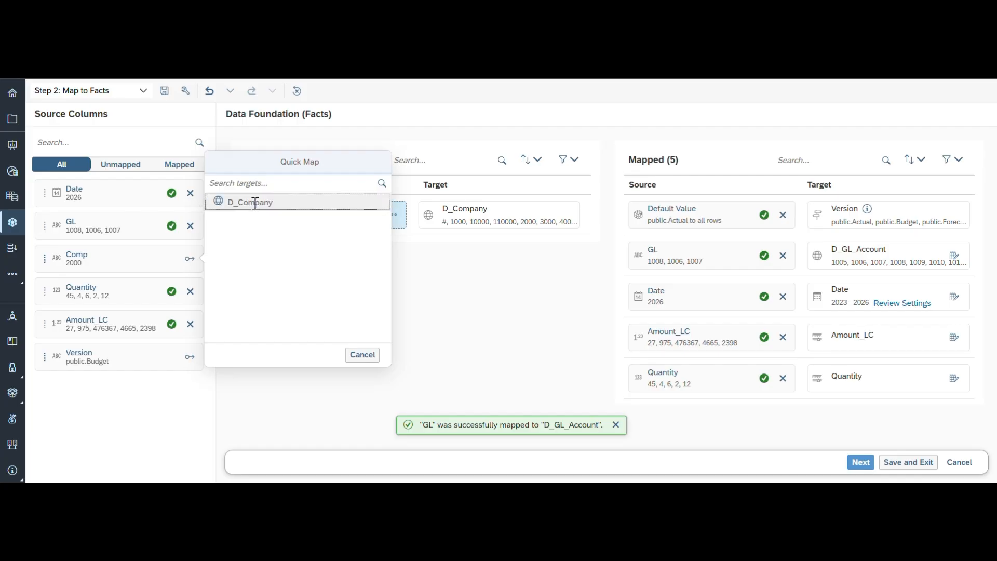
pyautogui.click(255, 203)
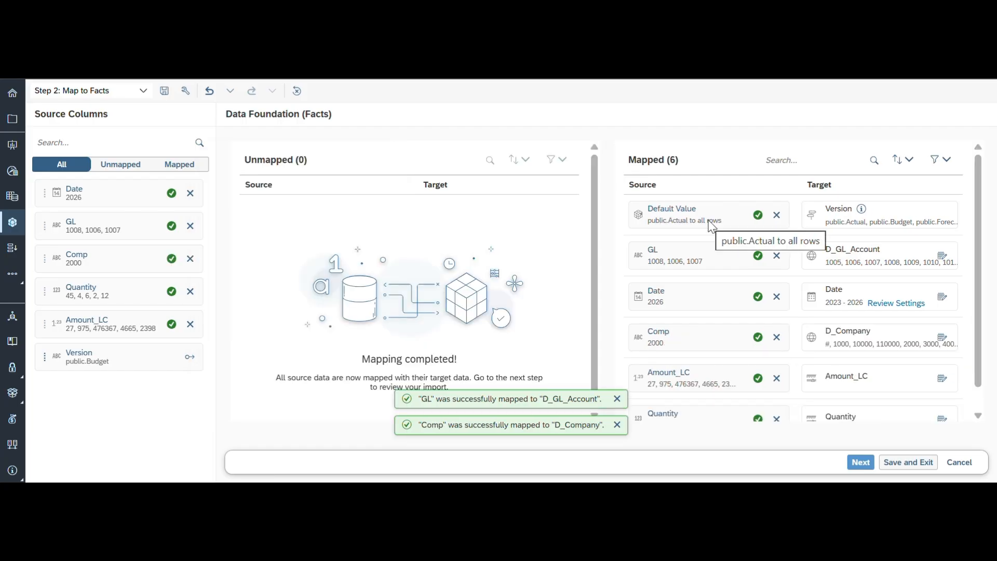
# - Replace the Version target's default value with public.Budget for all rows
pyautogui.click(777, 218)
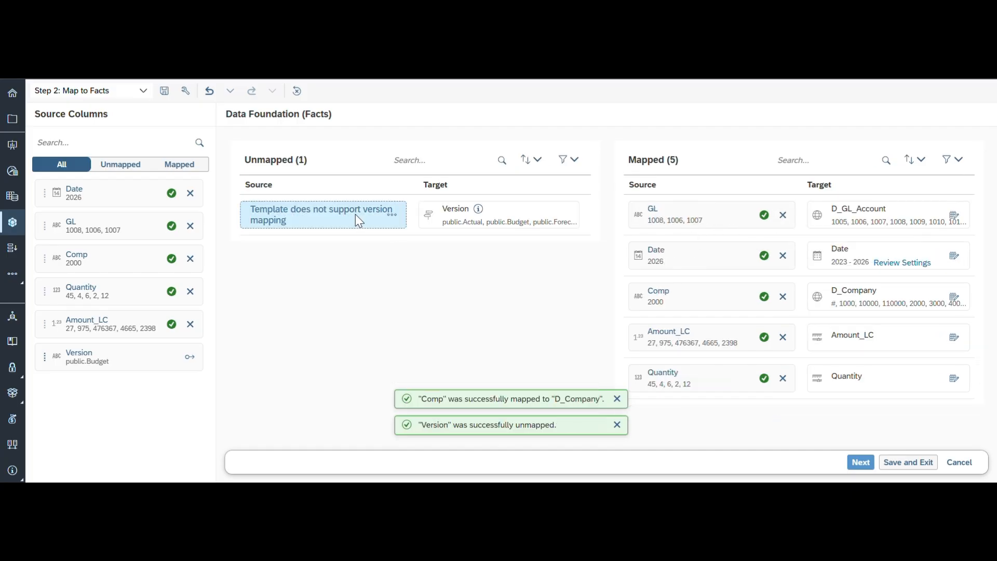
pyautogui.click(394, 227)
pyautogui.click(410, 230)
pyautogui.click(459, 239)
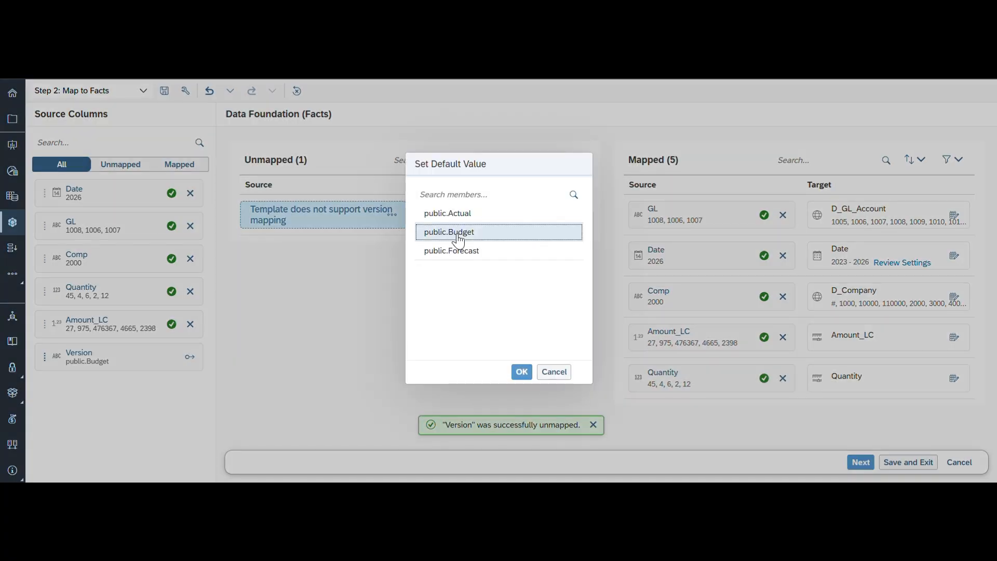
pyautogui.click(521, 372)
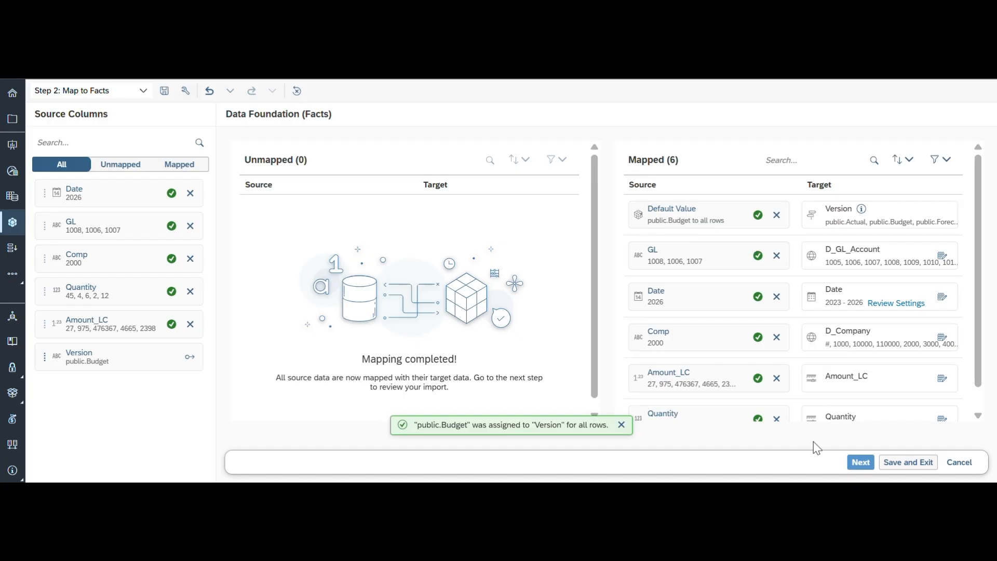
# - Validate the completed fact mapping and create the upload job with the Update import method
pyautogui.click(861, 463)
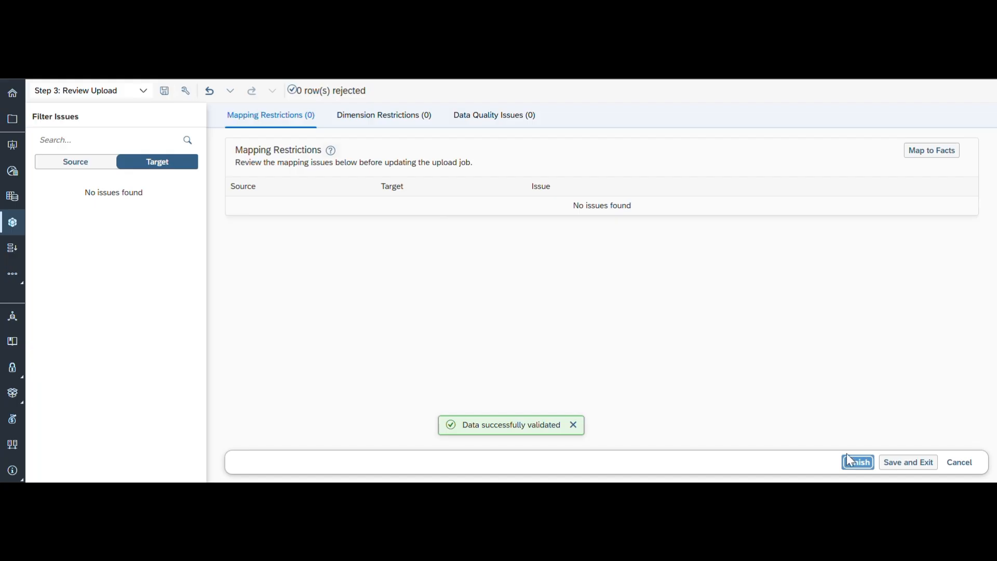
pyautogui.click(856, 466)
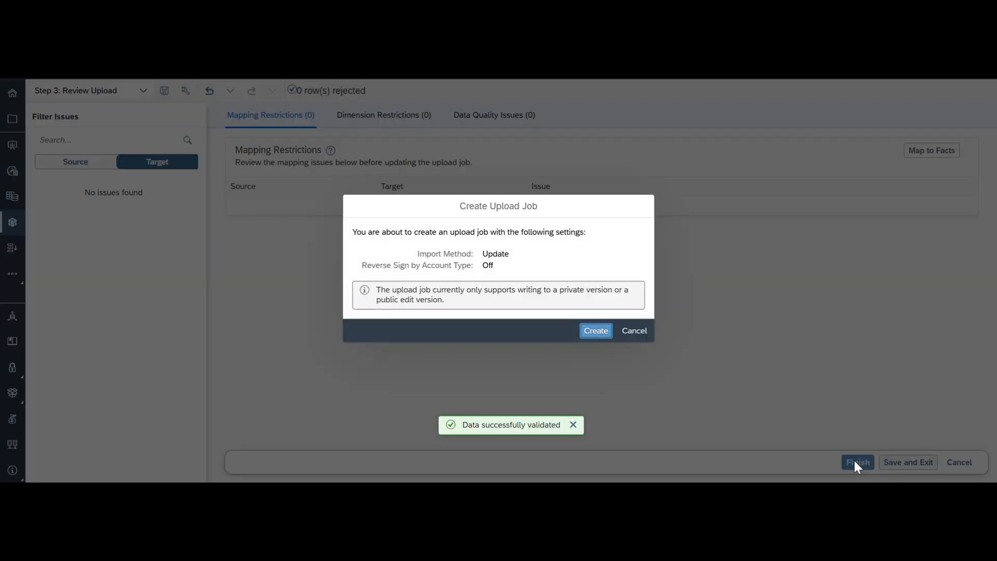
pyautogui.click(597, 332)
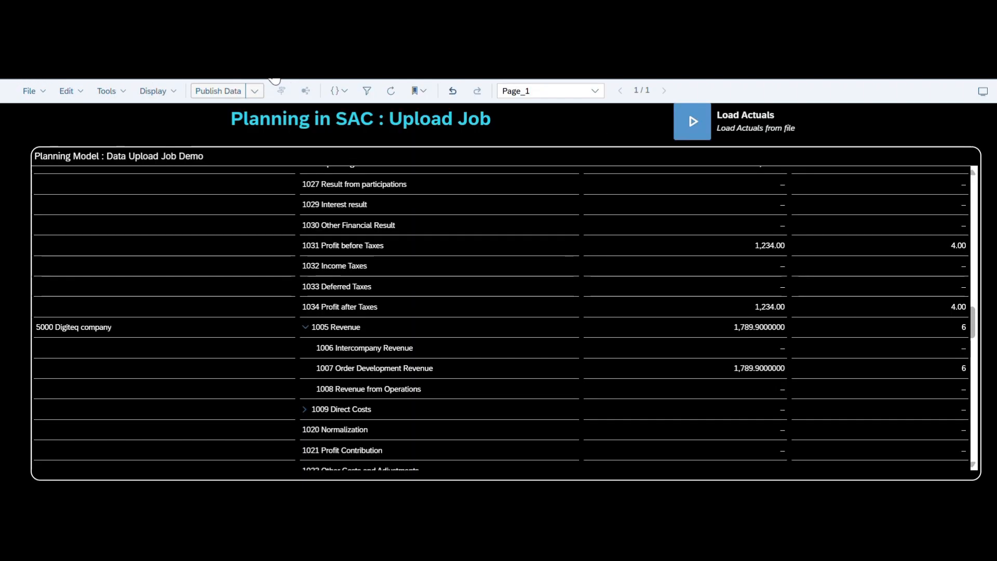
# - Publish the pending data changes while leaving the story, and reopen the PM_UploadJOBDemo story for editing
pyautogui.click(270, 71)
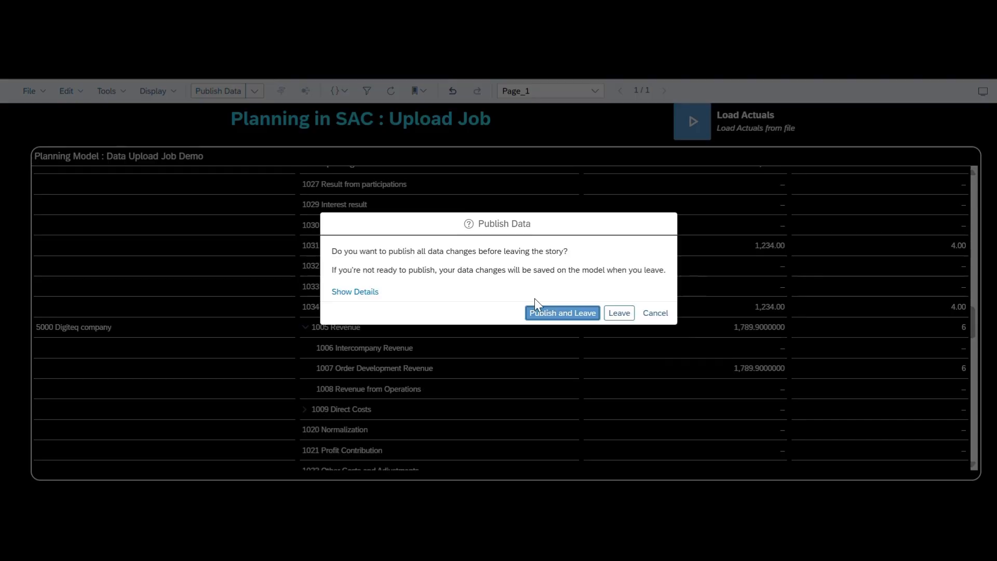
pyautogui.click(563, 314)
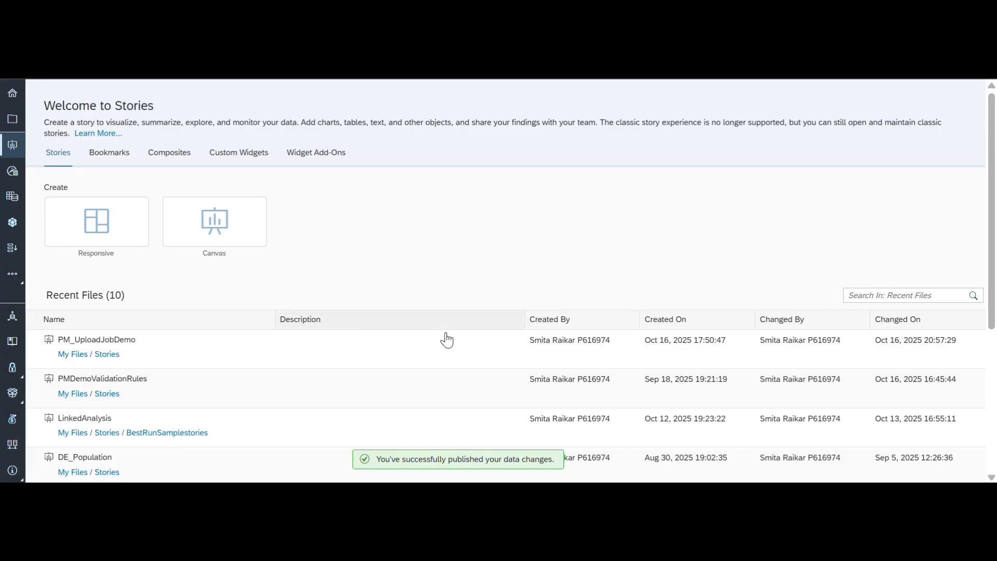
pyautogui.click(96, 343)
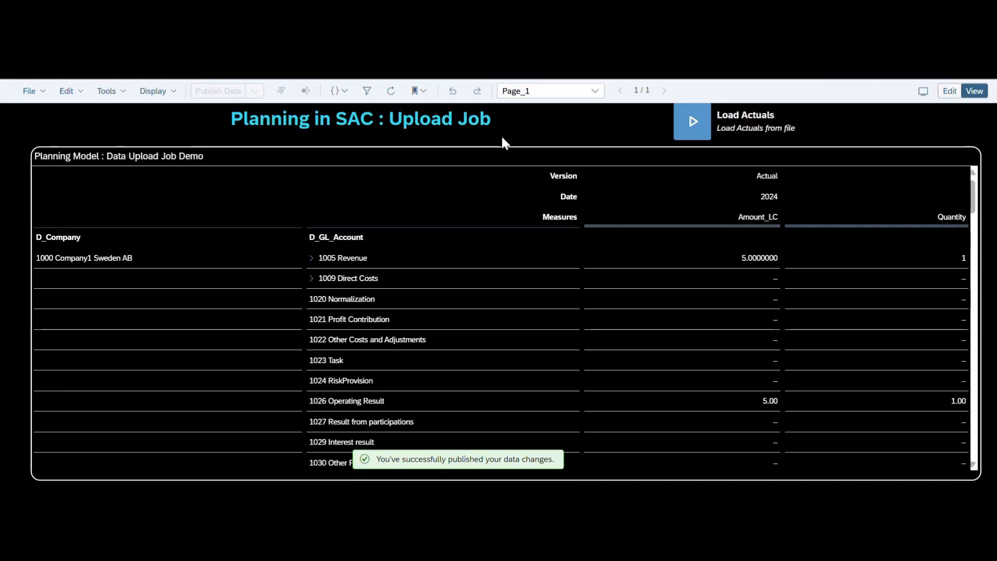
pyautogui.click(950, 91)
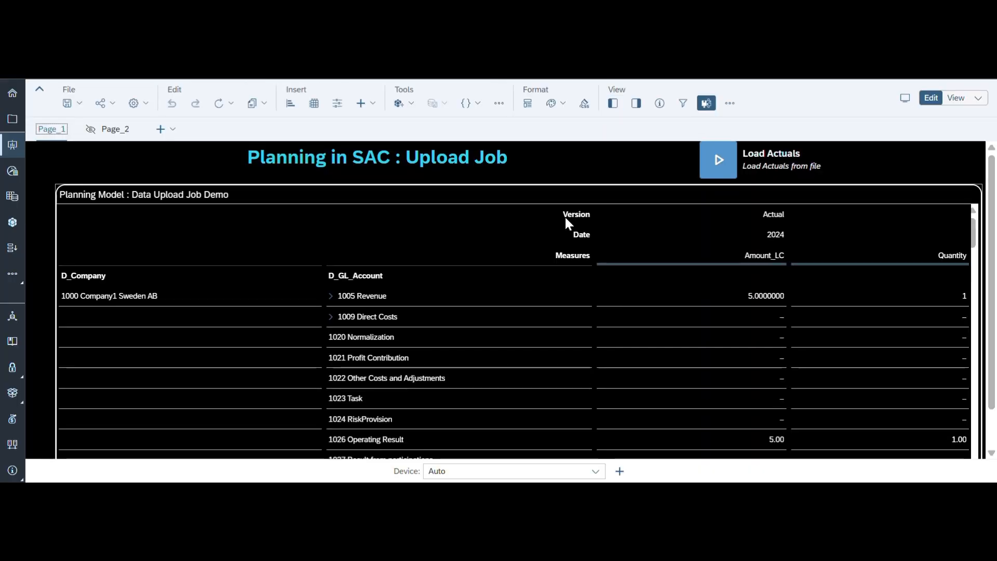
# - Narrow the Load Actuals starter and add a second Data Upload Starter over the planning table's header
pyautogui.click(873, 154)
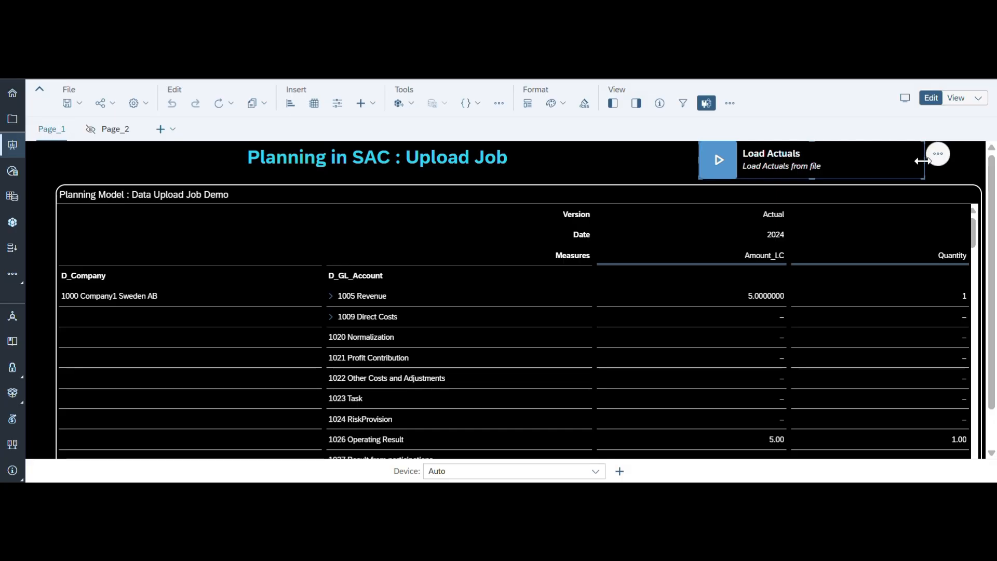
pyautogui.moveTo(922, 161); pyautogui.dragTo(838, 161)
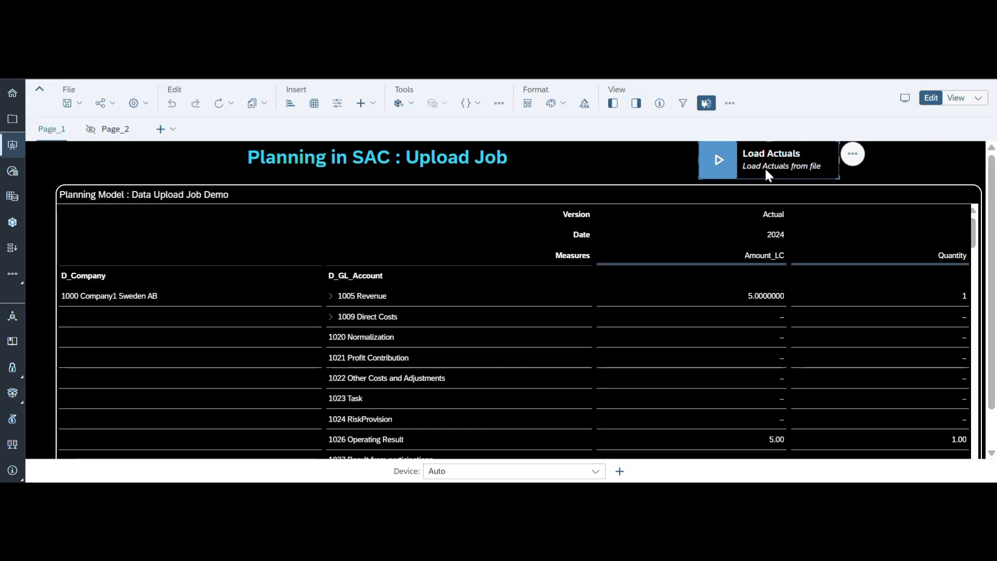
pyautogui.click(362, 102)
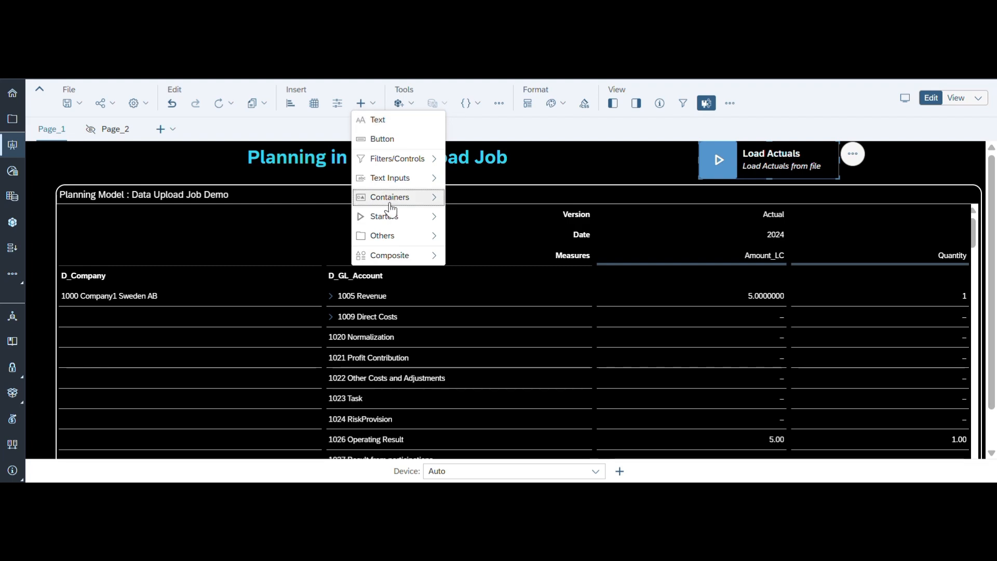
pyautogui.moveTo(391, 216)
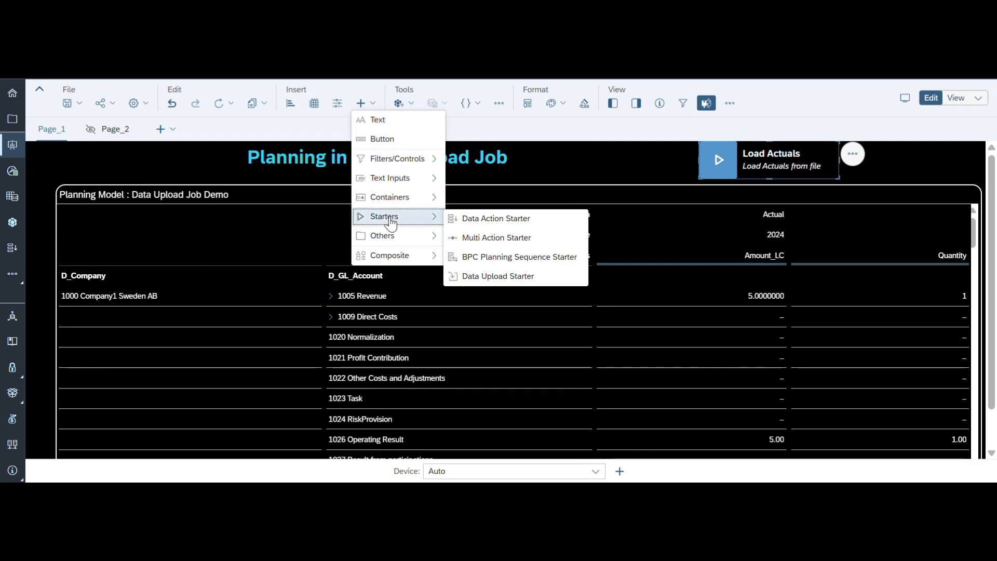
pyautogui.click(487, 277)
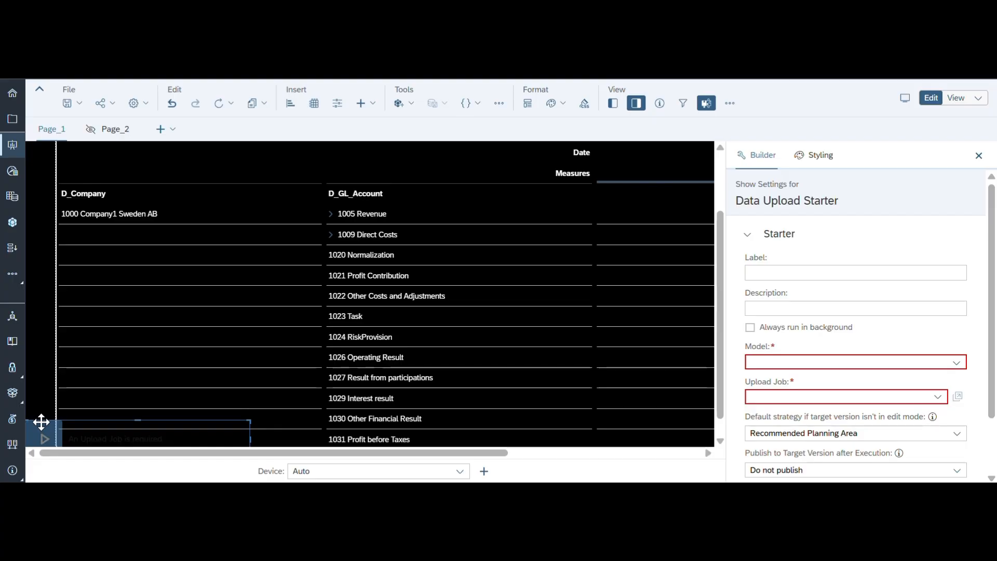
pyautogui.moveTo(41, 421); pyautogui.dragTo(562, 153)
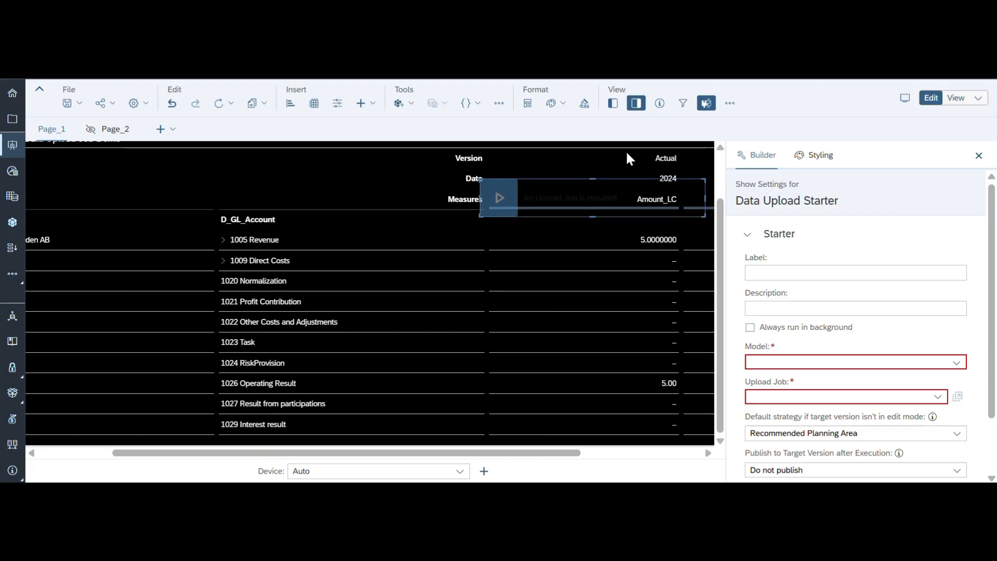
pyautogui.click(979, 156)
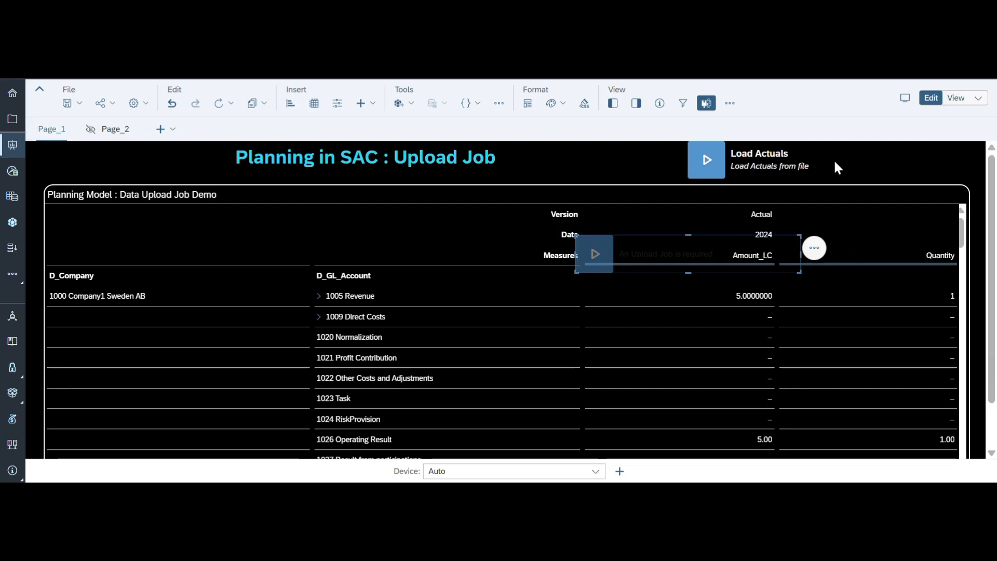
# - Narrow the story title's text box and move the Load Actuals starter right beside it
pyautogui.click(807, 157)
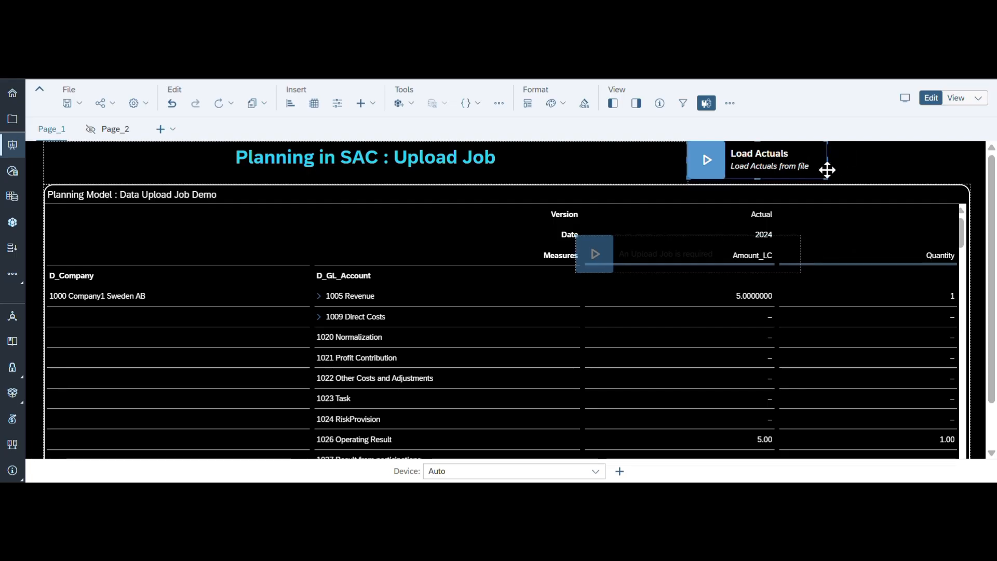
pyautogui.moveTo(828, 170)
pyautogui.mouseDown()
pyautogui.moveTo(755, 178)
pyautogui.moveTo(832, 177)
pyautogui.mouseUp()
pyautogui.click(653, 158)
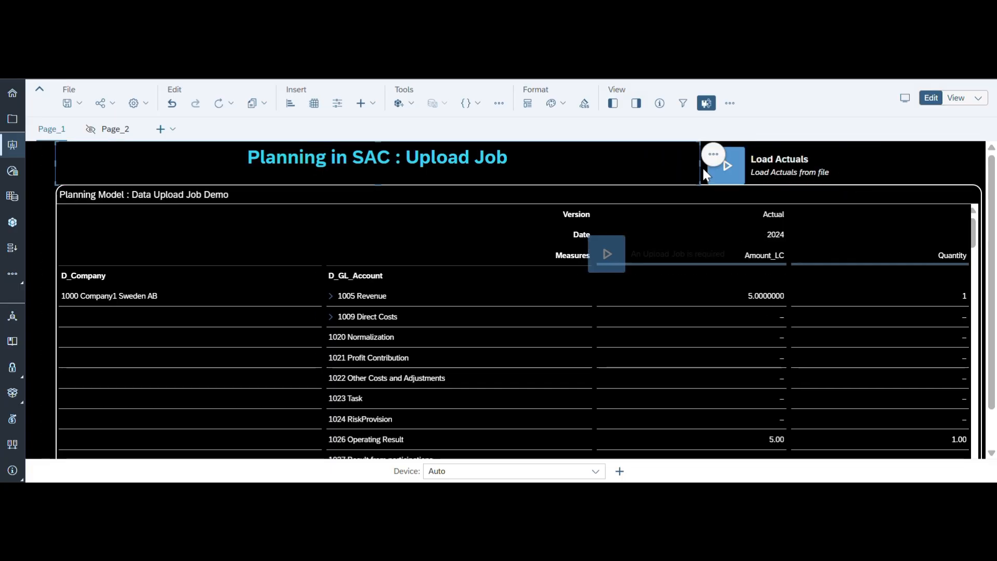
pyautogui.moveTo(699, 165); pyautogui.dragTo(586, 160)
pyautogui.click(827, 151)
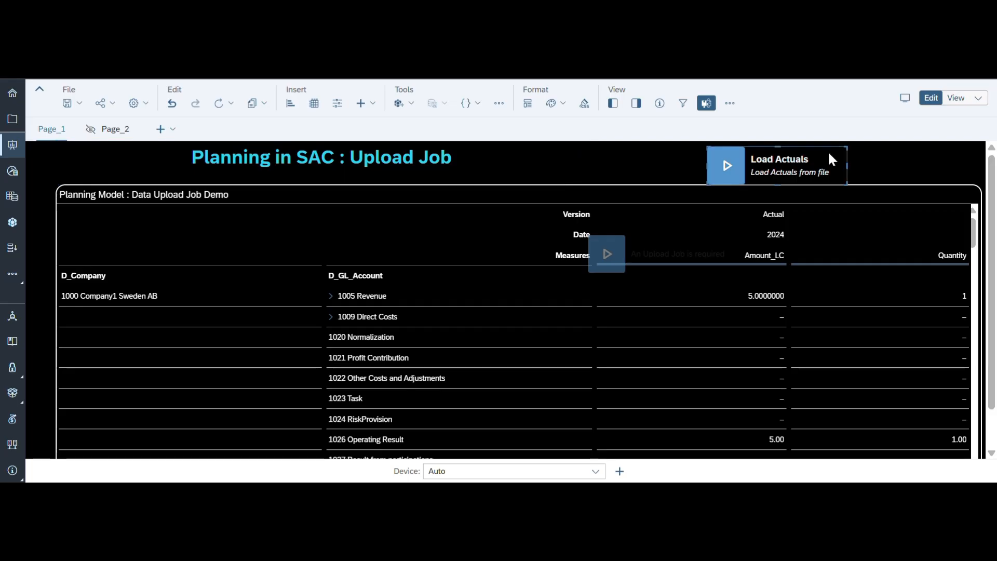
pyautogui.moveTo(844, 154); pyautogui.dragTo(740, 160)
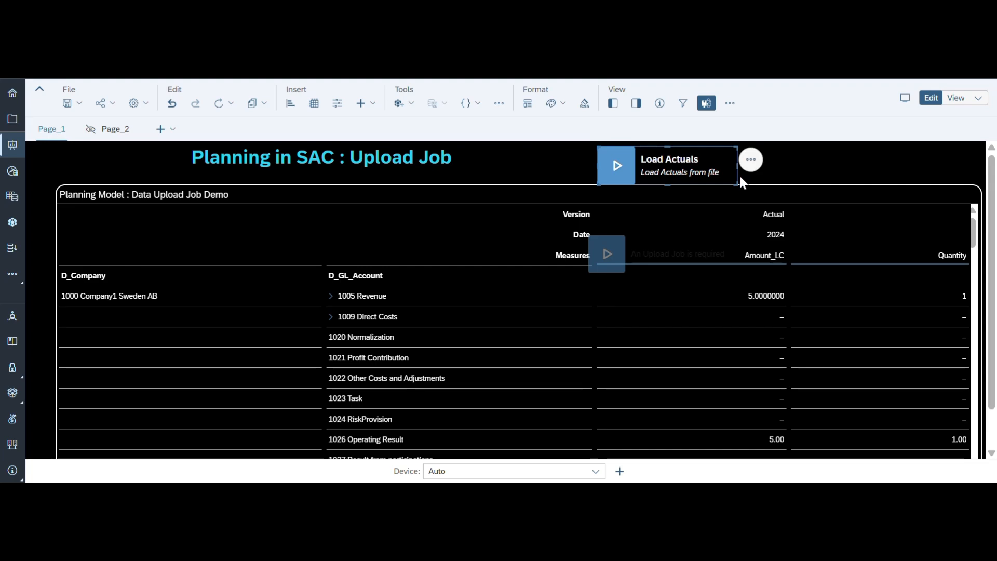
# - Narrow the new data upload starter and place it to the right of Load Actuals
pyautogui.click(706, 260)
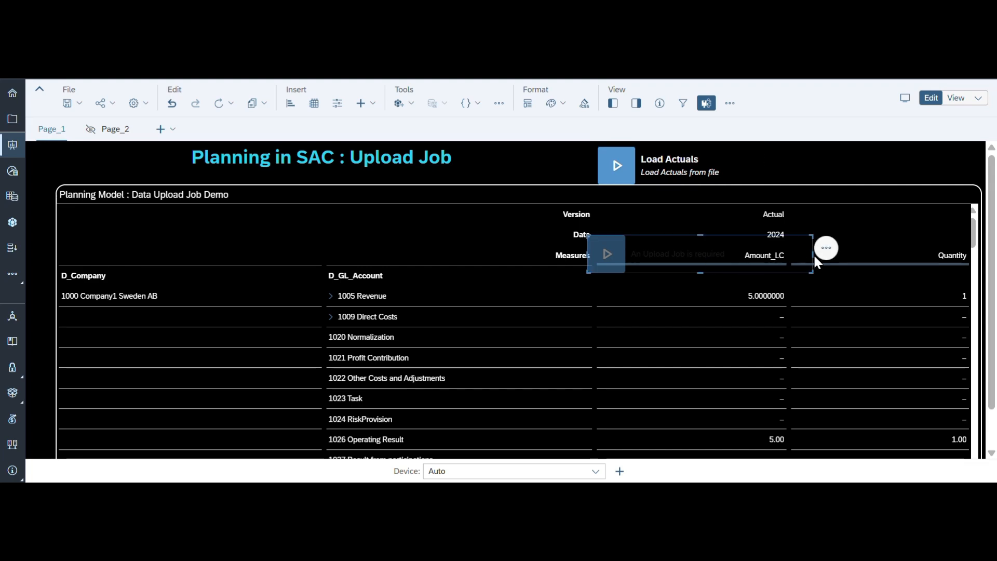
pyautogui.moveTo(813, 253); pyautogui.dragTo(719, 254)
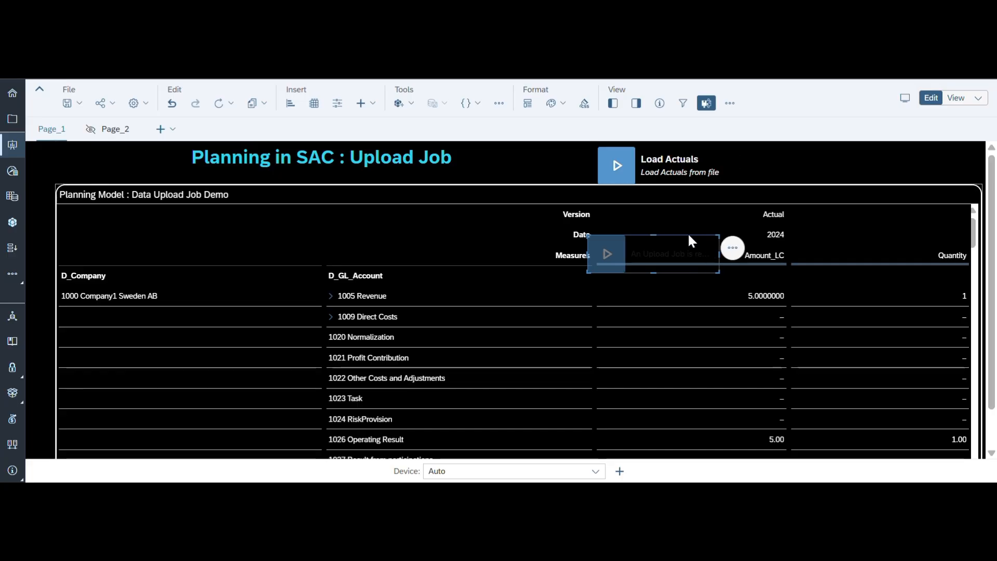
pyautogui.moveTo(688, 235); pyautogui.dragTo(847, 151)
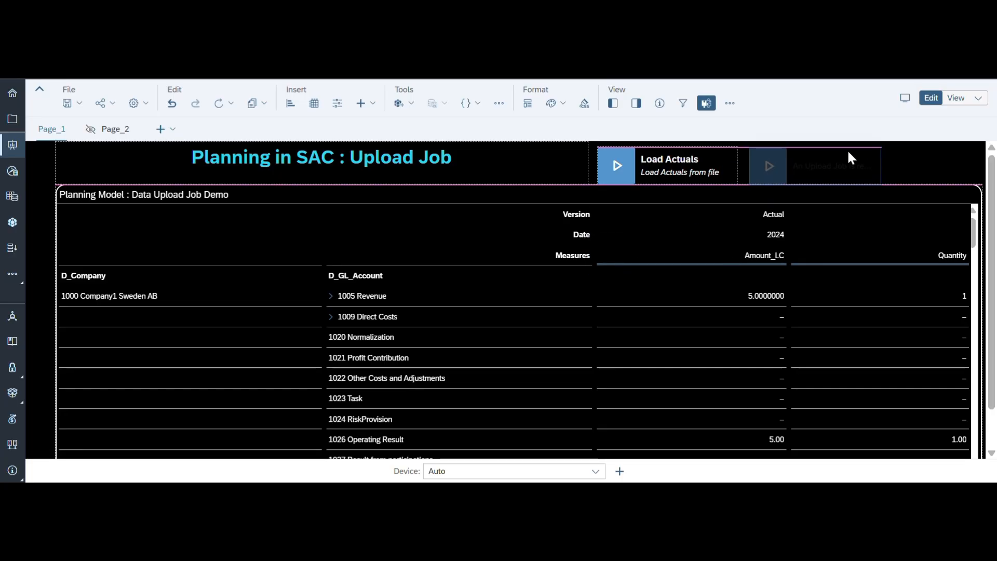
# - Label the new starter "Load Budget" and describe it as "Load Budget from File"
pyautogui.click(635, 103)
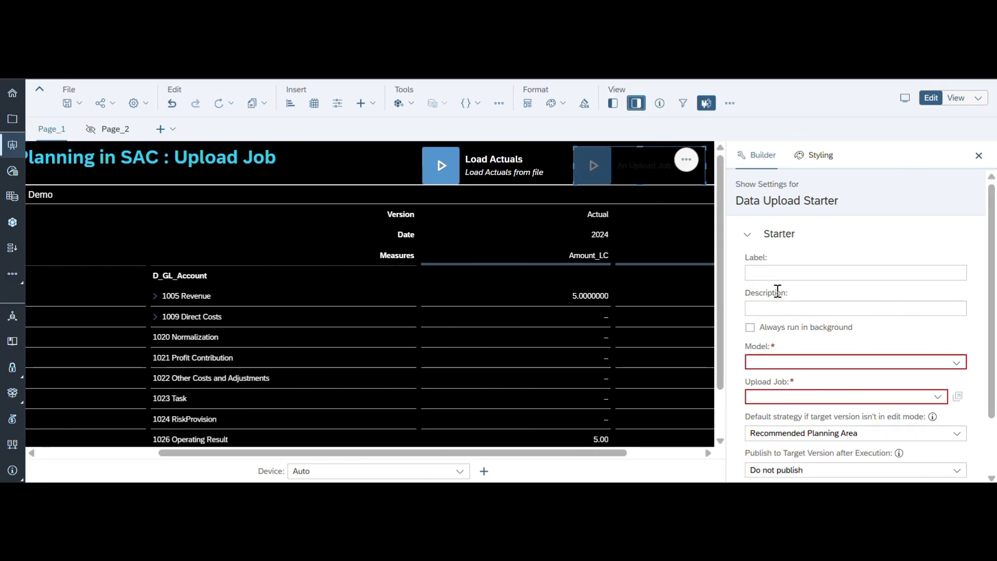
pyautogui.click(755, 271)
pyautogui.write('Load ')
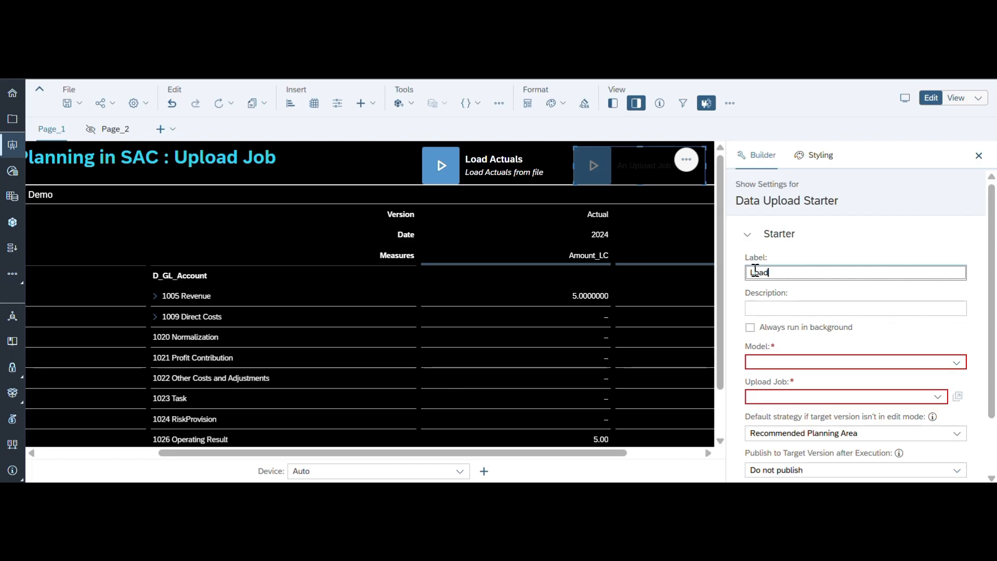
pyautogui.write('Budget')
pyautogui.click(757, 306)
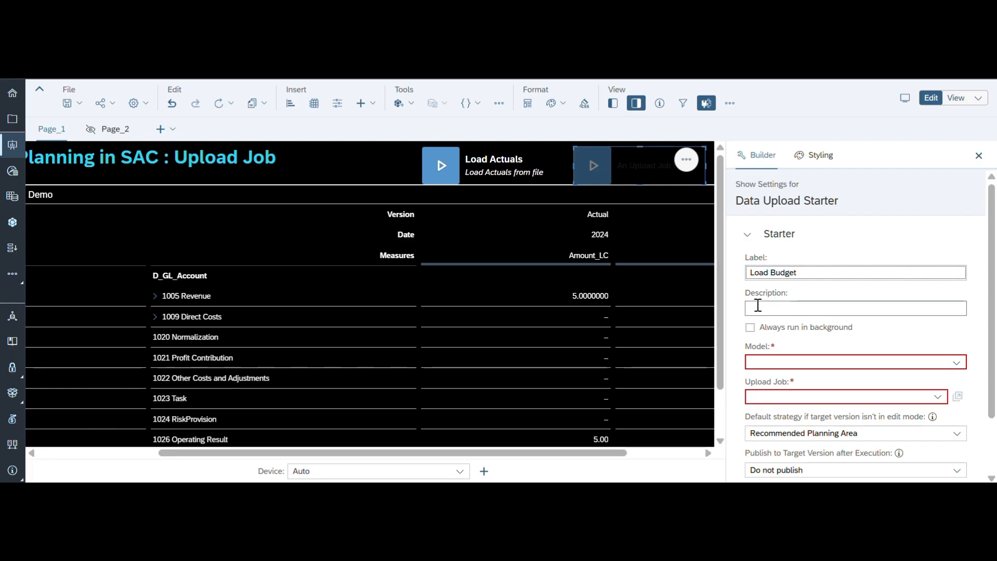
pyautogui.write('Load')
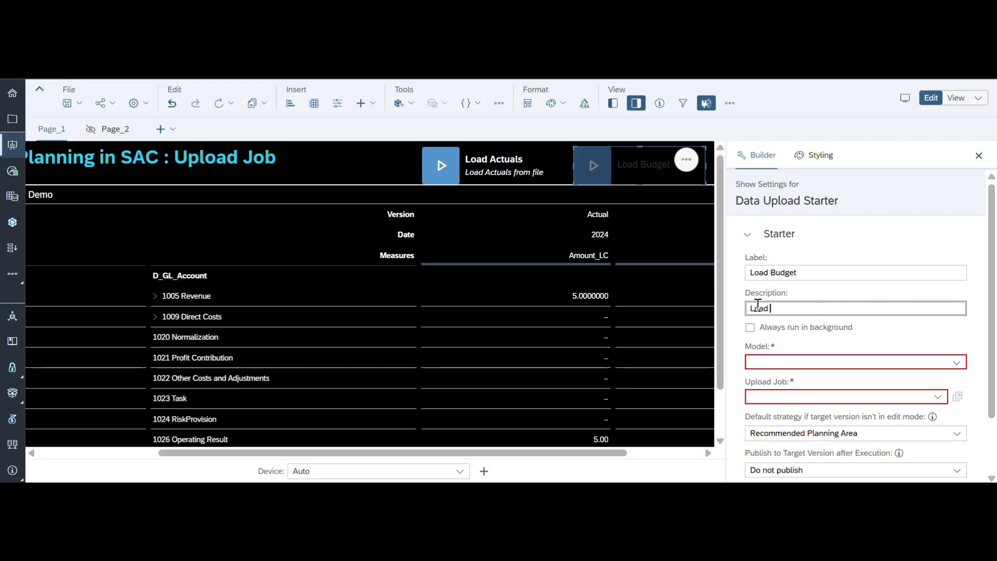
pyautogui.write(' Budget from F')
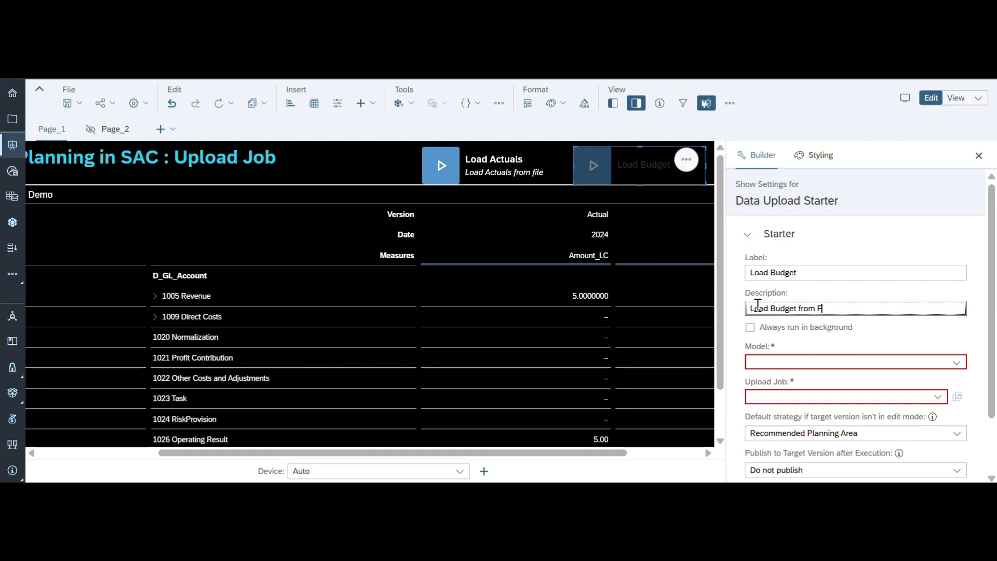
pyautogui.write('ile')
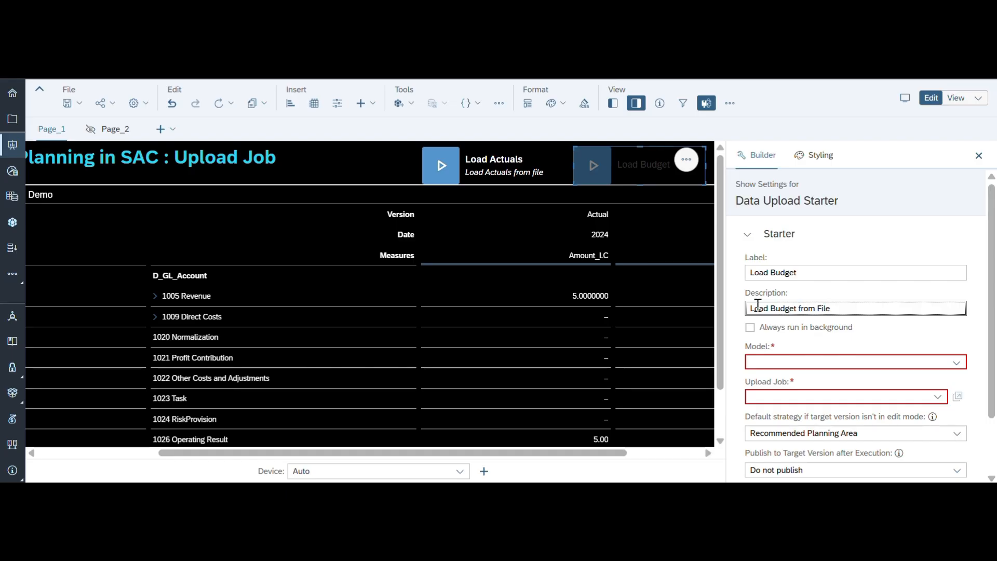
# - Assign the PM_UploadJOBDemo model and the UploadBudget job to the Load Budget starter
pyautogui.click(955, 361)
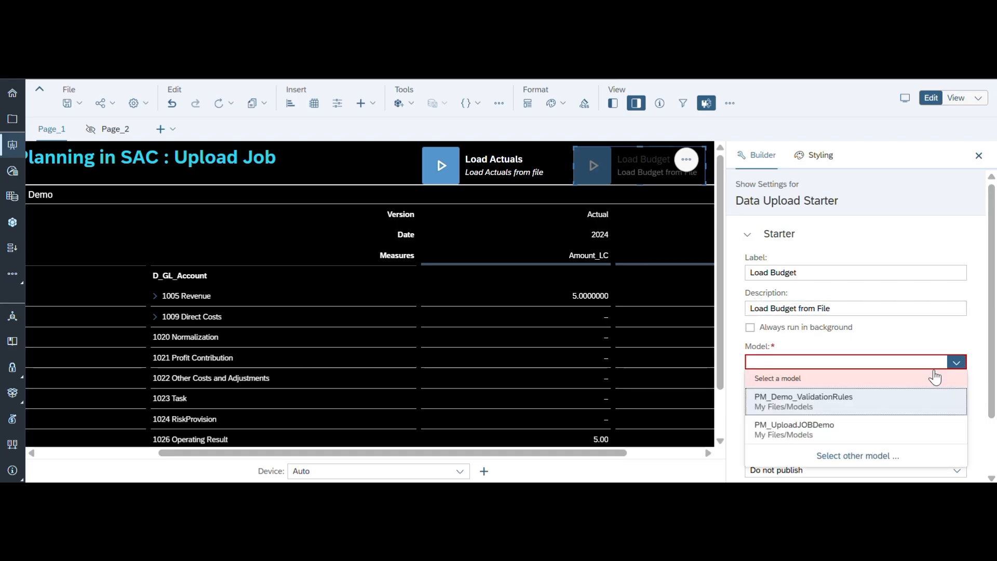
pyautogui.click(809, 436)
pyautogui.scroll(-1, 810, 439)
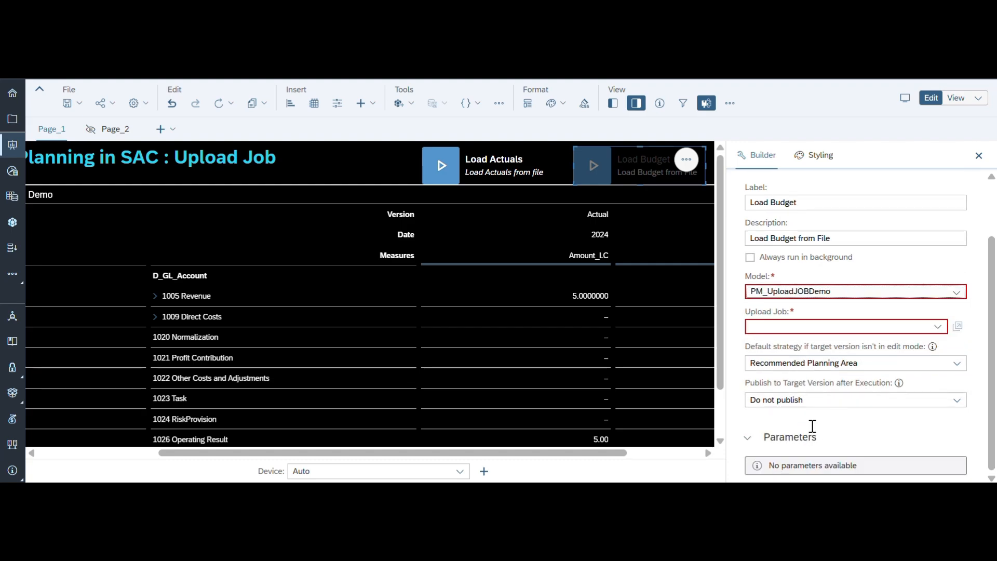
pyautogui.click(937, 326)
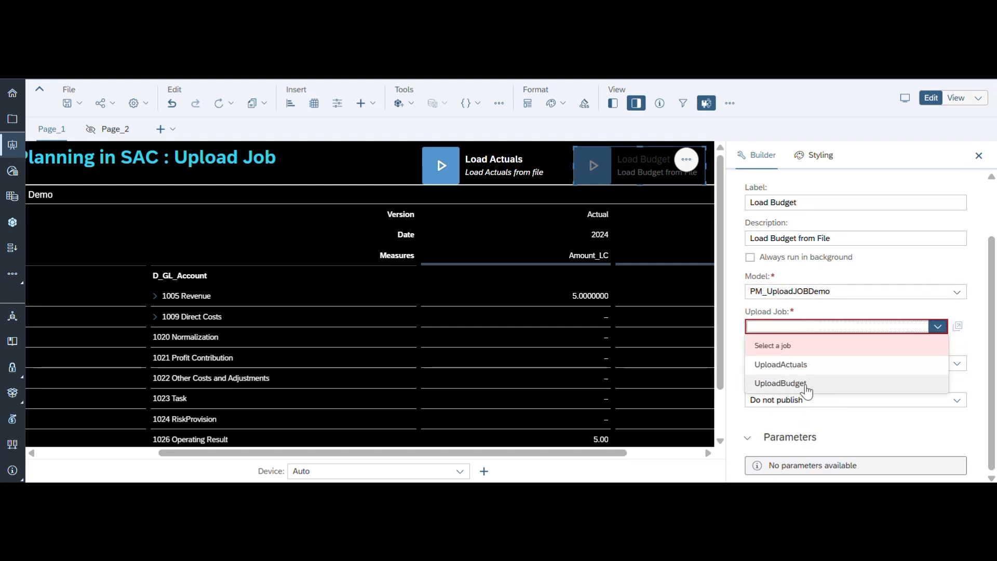
pyautogui.click(784, 384)
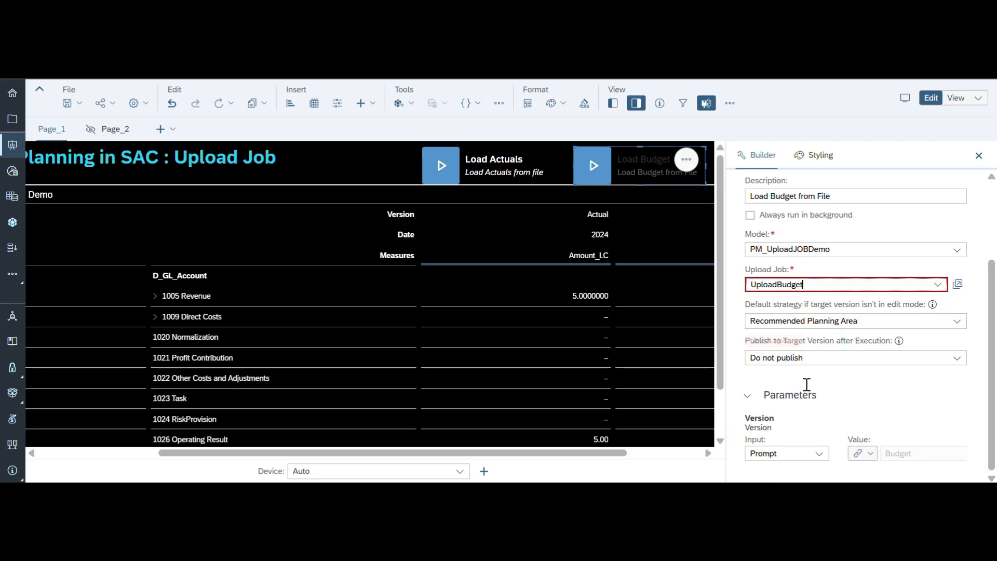
pyautogui.scroll(-1, 839, 340)
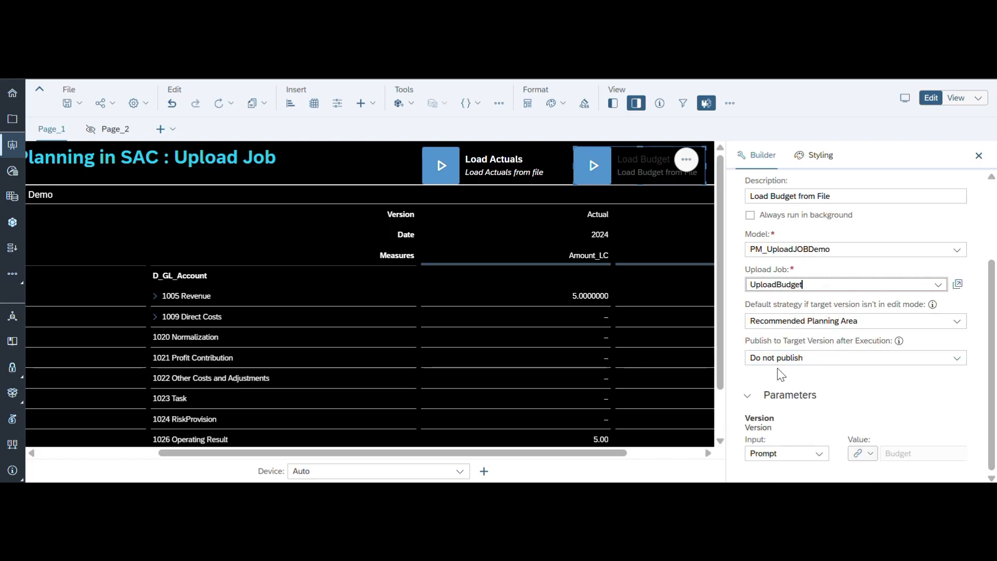
# - Set the font color of the Load Budget starter's label to white
pyautogui.click(811, 154)
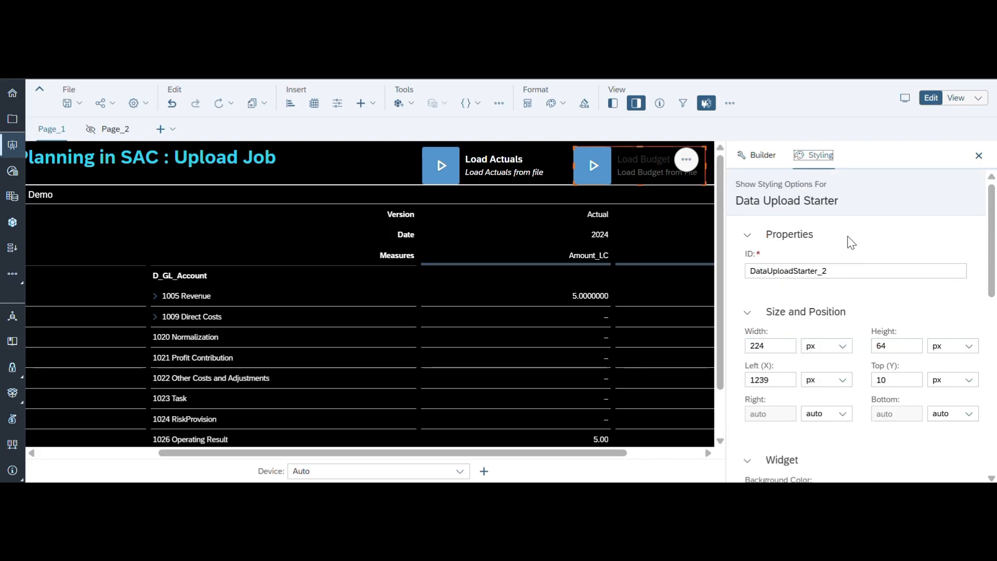
pyautogui.scroll(-10, 851, 244)
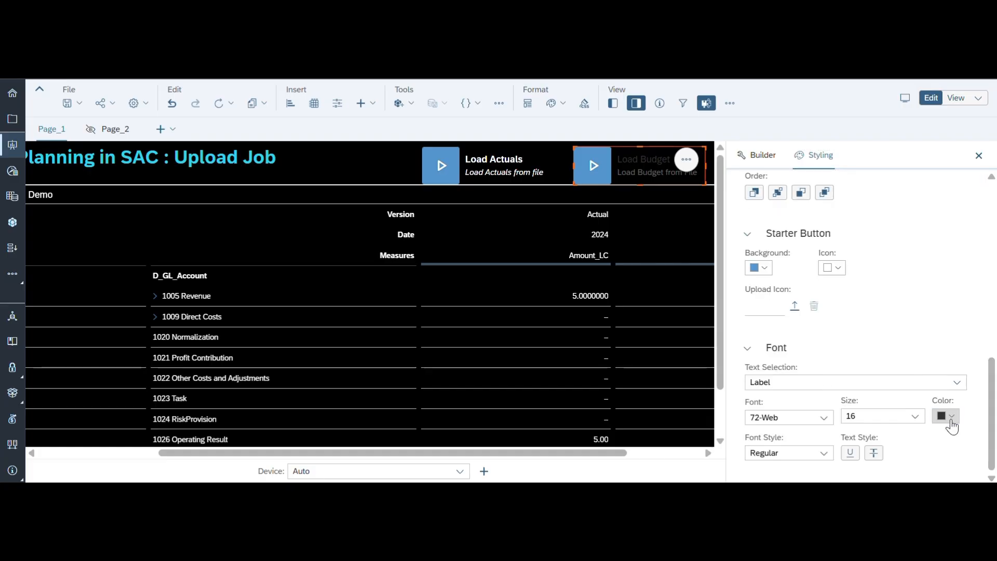
pyautogui.click(951, 420)
pyautogui.click(981, 118)
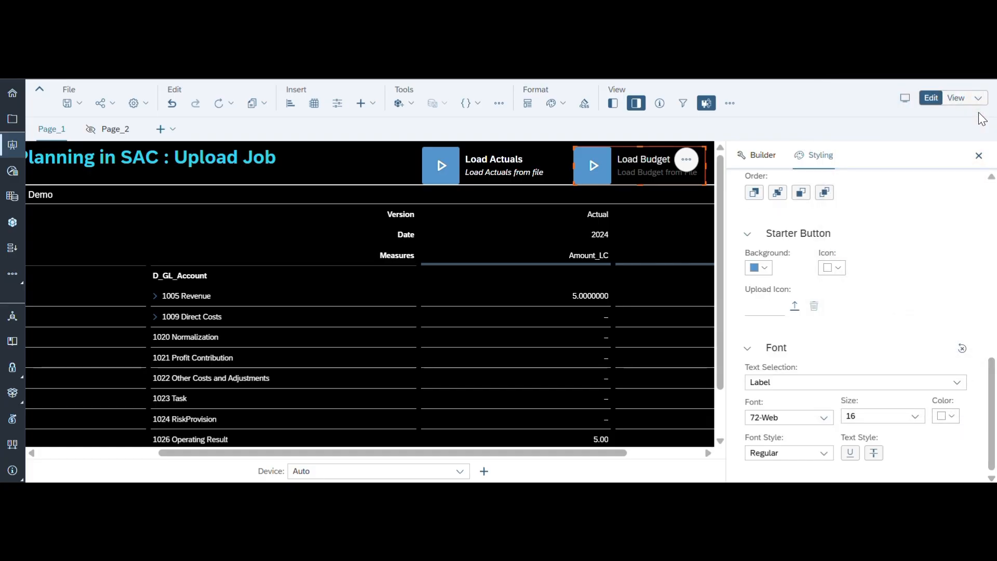
# - Save the story and switch it to view mode
pyautogui.click(79, 103)
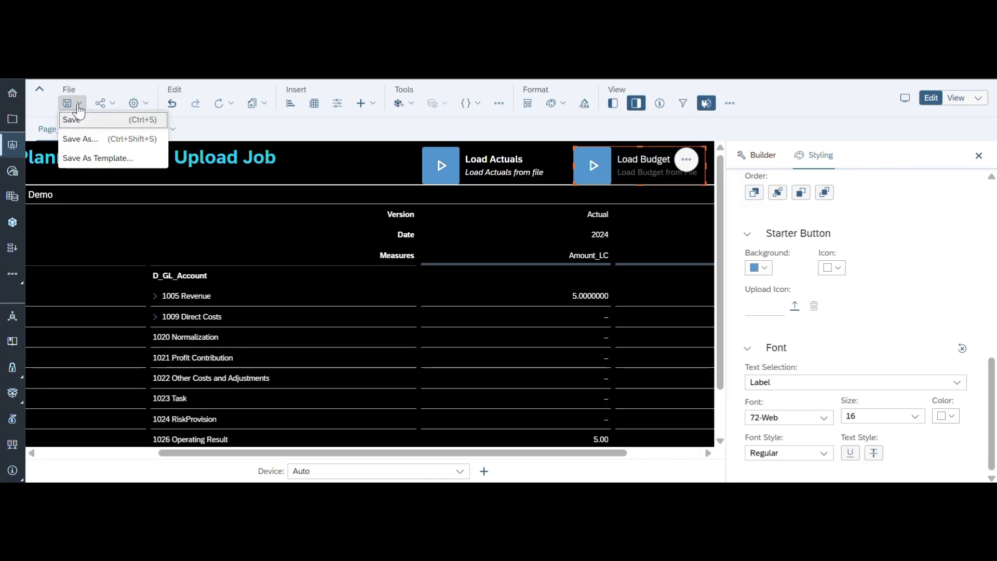
pyautogui.click(77, 120)
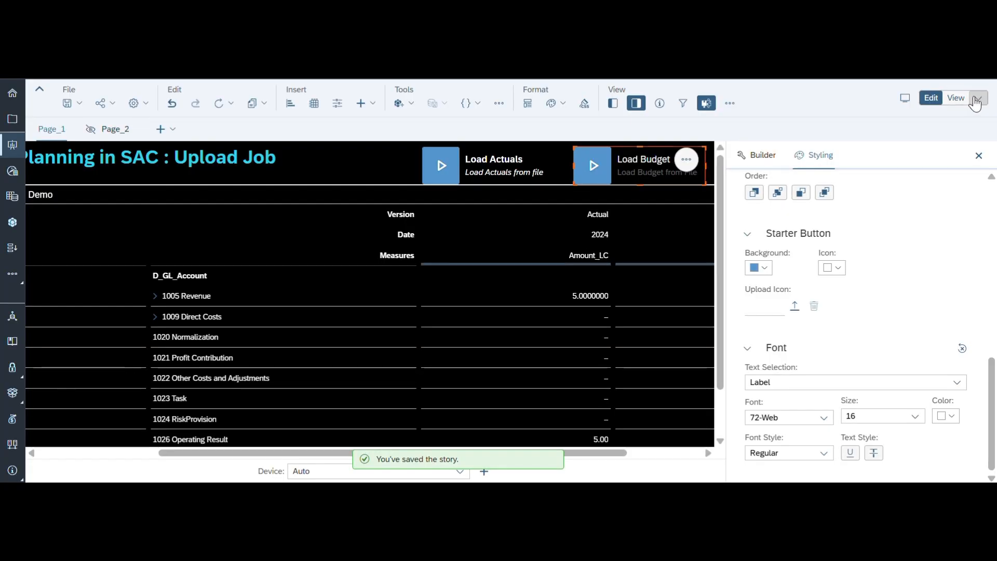
pyautogui.click(956, 98)
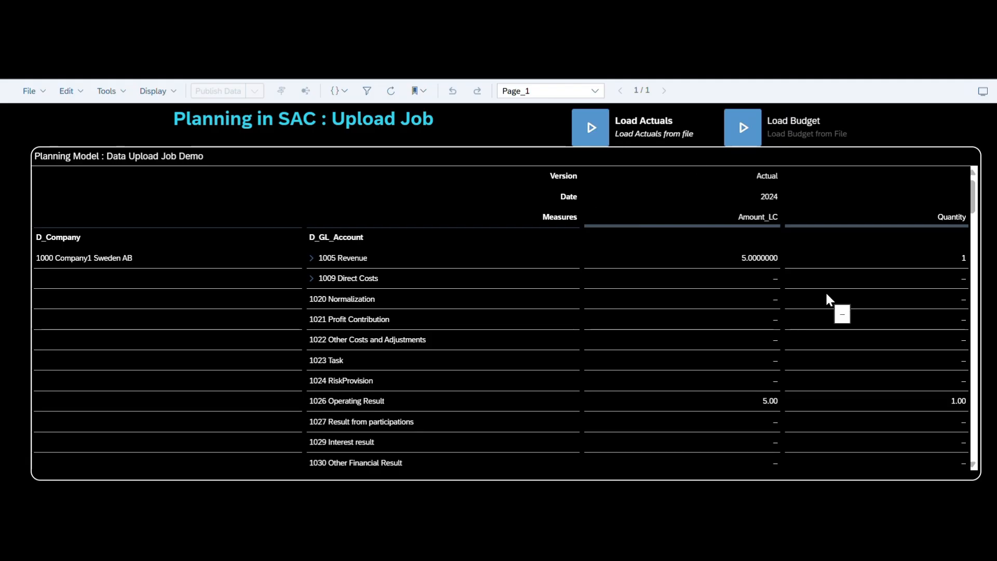
# - Run the Load Budget starter for the Budget version with Book1.xlsx, Sheet1, as the source file
pyautogui.click(733, 135)
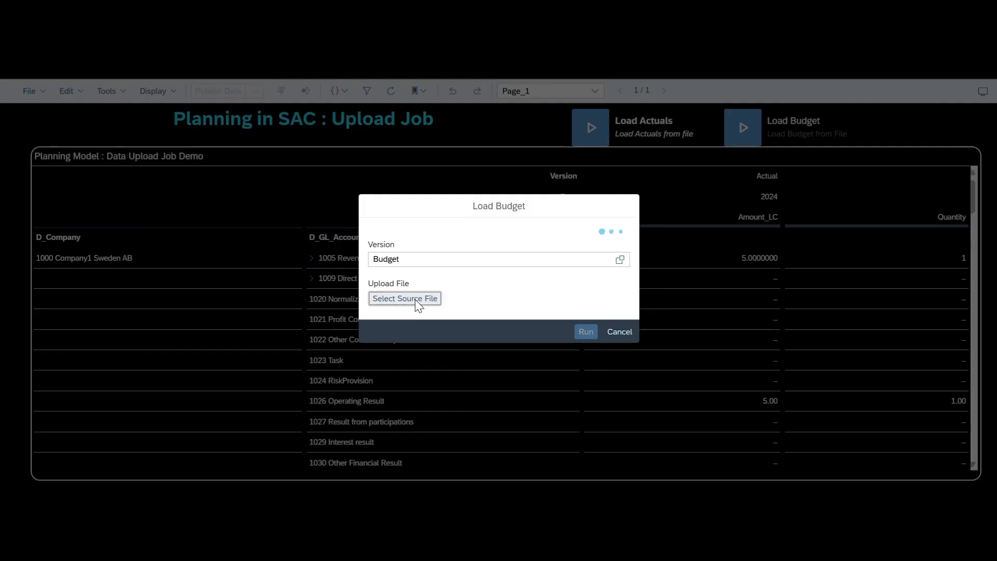
pyautogui.click(415, 299)
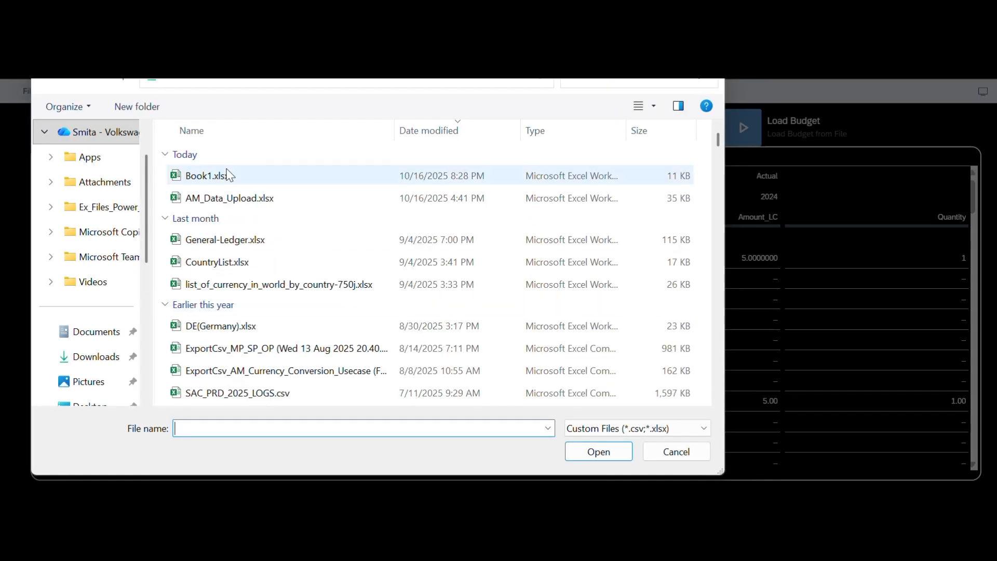
pyautogui.click(228, 175)
pyautogui.click(583, 456)
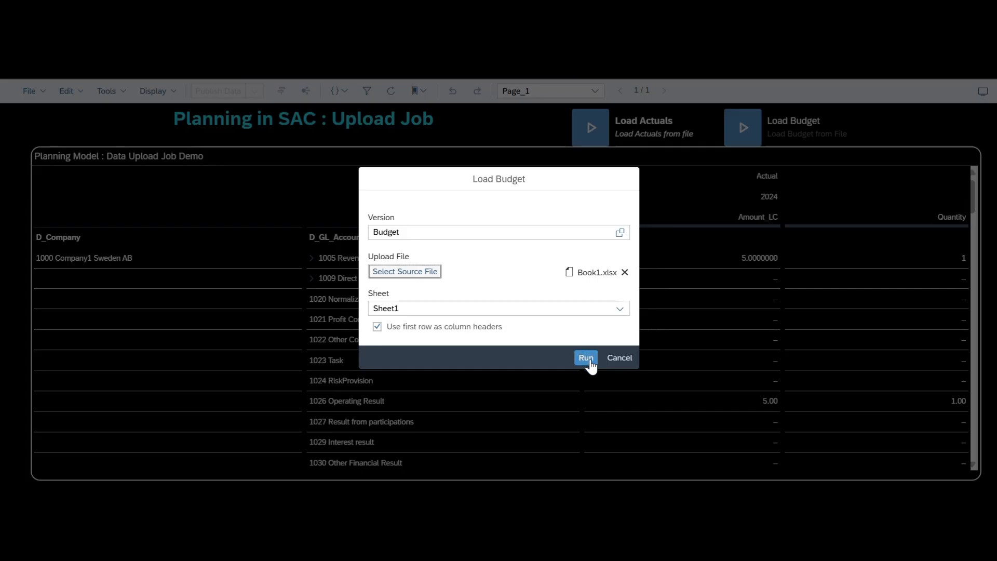
pyautogui.click(586, 358)
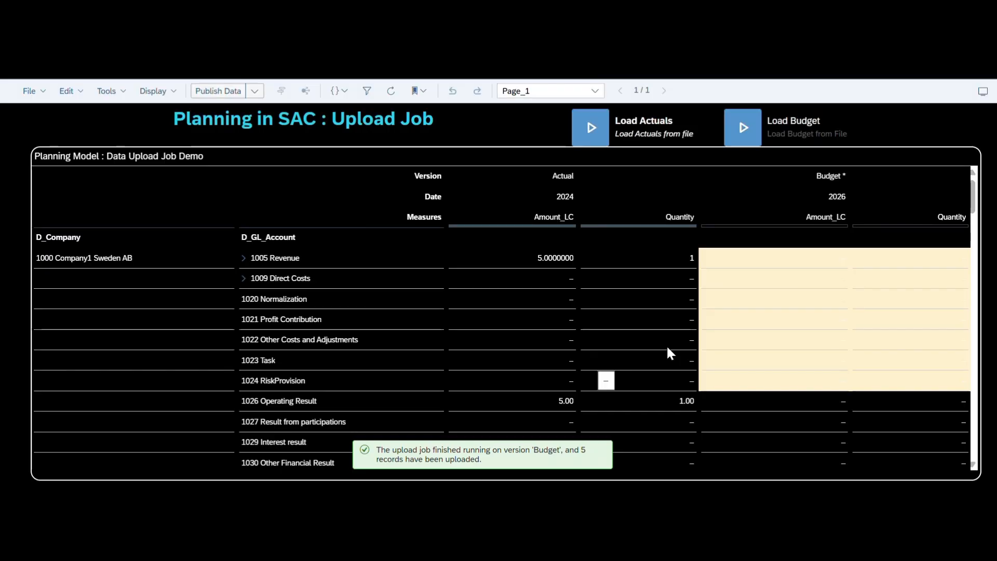
# - Publish the uploaded Budget data
pyautogui.scroll(-3, 812, 341)
pyautogui.click(812, 342)
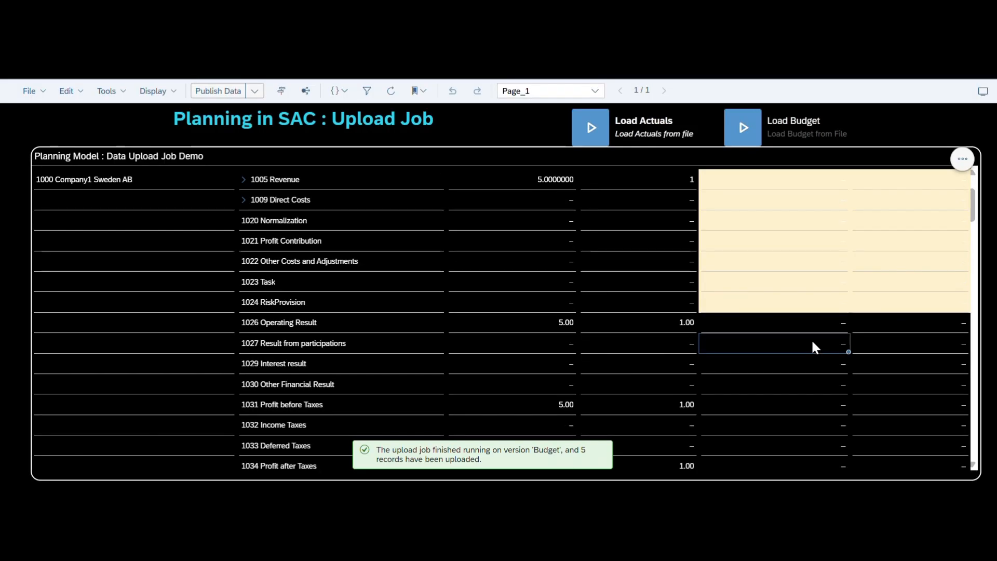
pyautogui.click(229, 92)
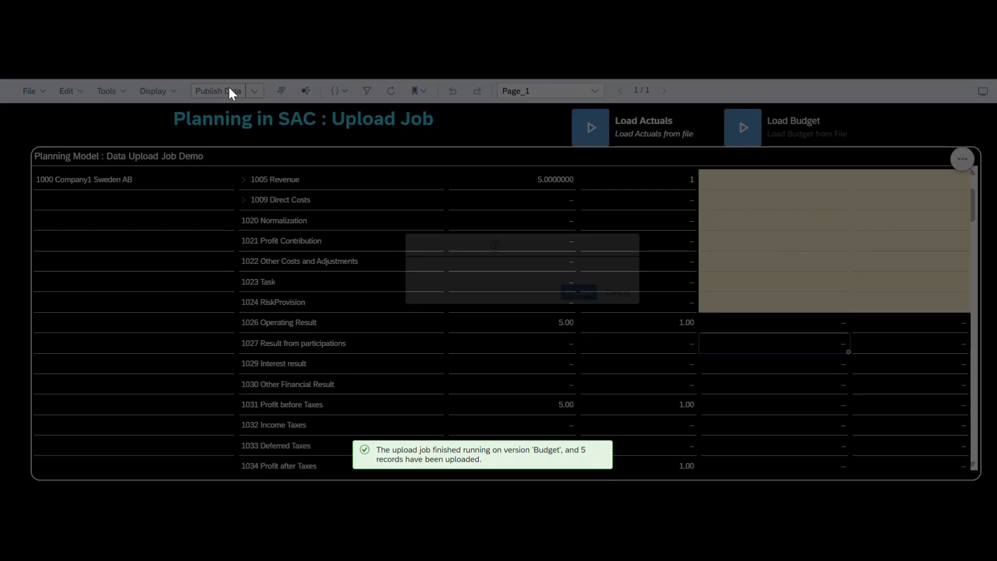
pyautogui.click(556, 305)
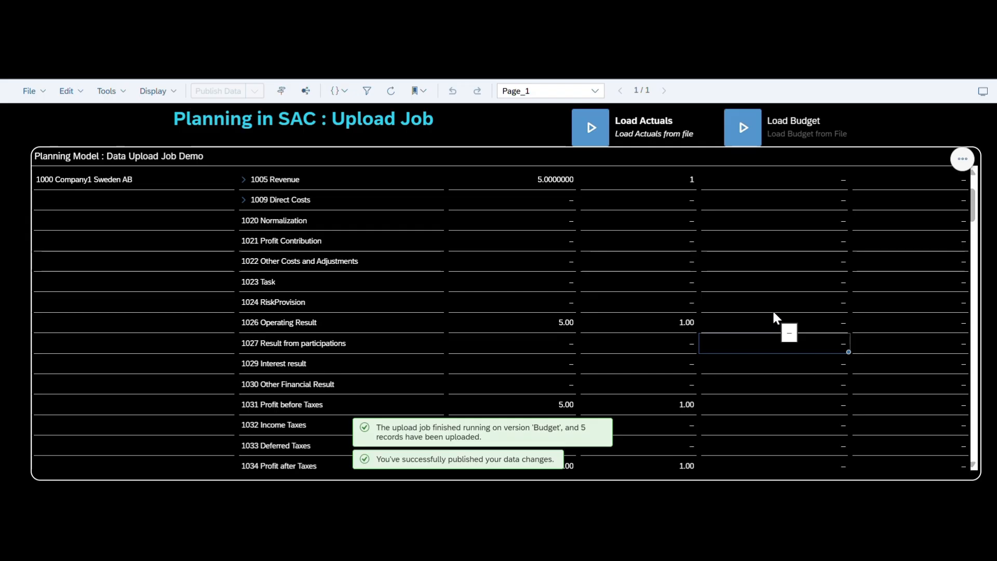
# - Find the Budget figures in the table and expand 1005 Revenue under 2000 Company 2 (China) Co. Ltd
pyautogui.scroll(2, 782, 291)
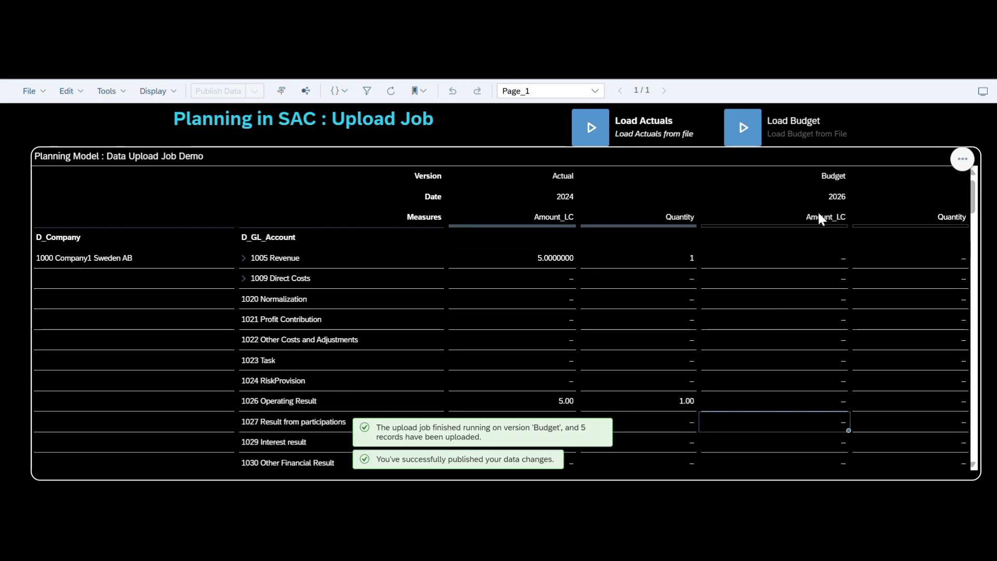
pyautogui.scroll(-8, 750, 356)
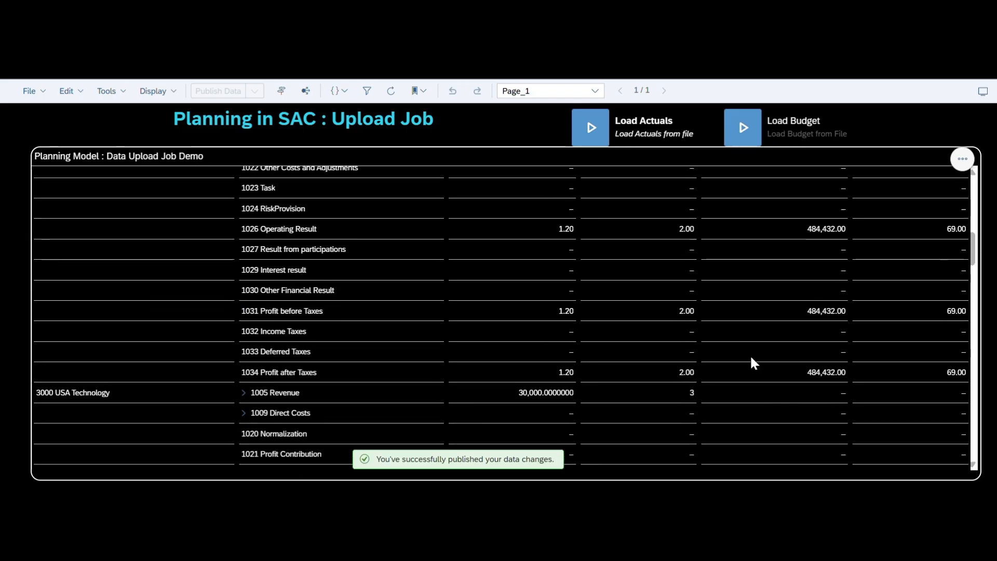
pyautogui.scroll(2, 749, 354)
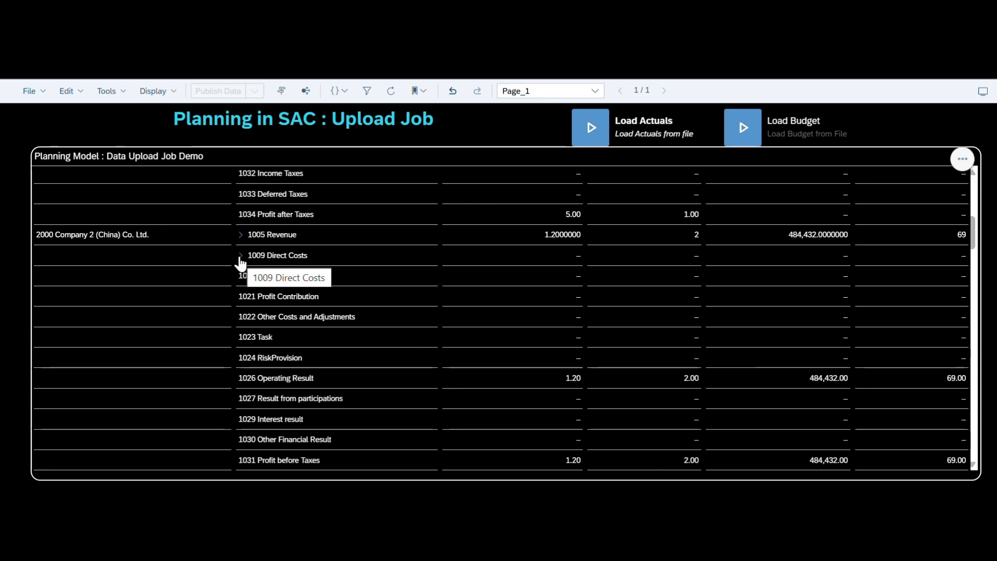
pyautogui.click(241, 236)
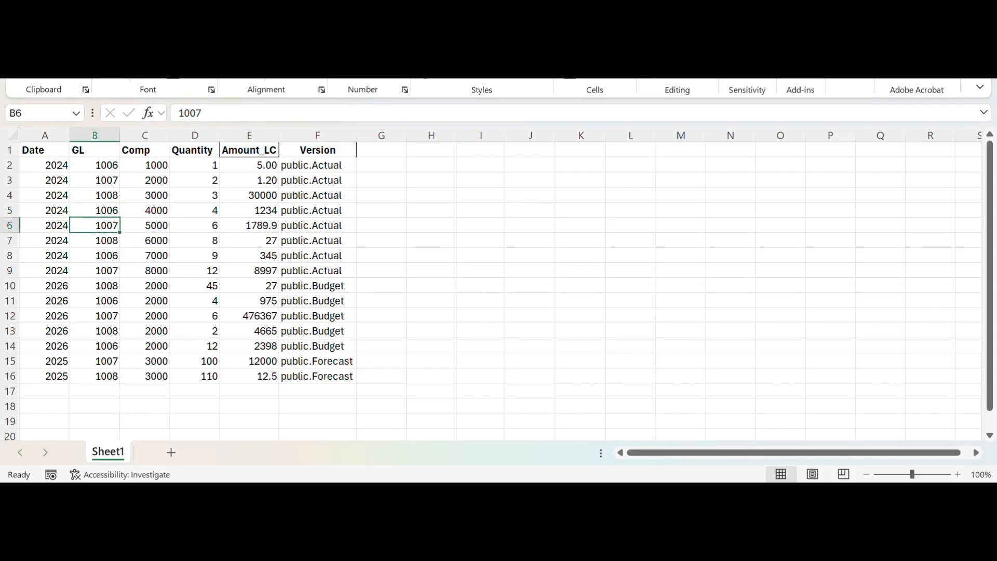
# - Switch to the source workbook in Excel and compare its Budget rows for GL 1006 and 1008 with the story's revenue accounts
pyautogui.click(18, 345)
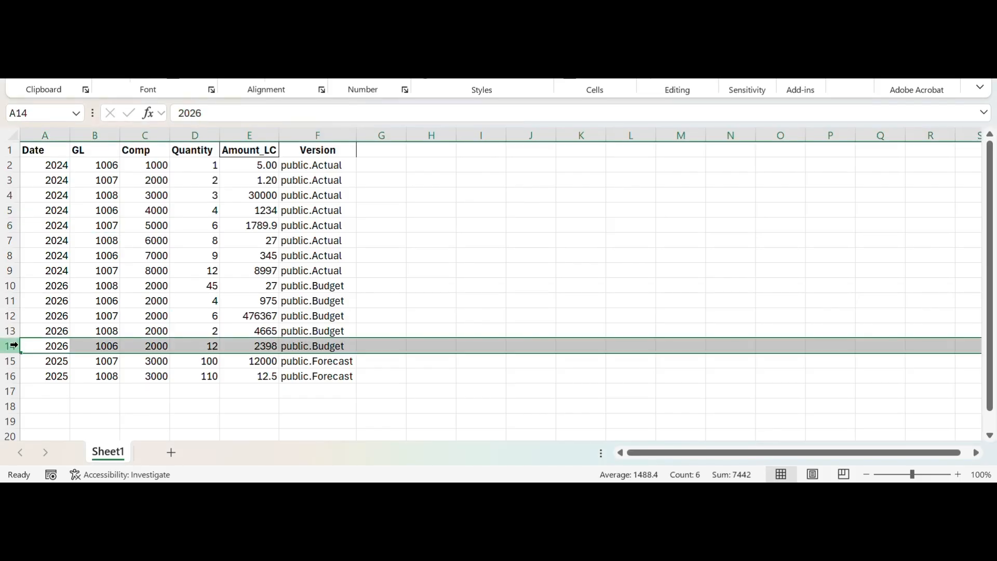
pyautogui.keyDown('ctrl'); pyautogui.click(10, 300); pyautogui.keyUp('ctrl')
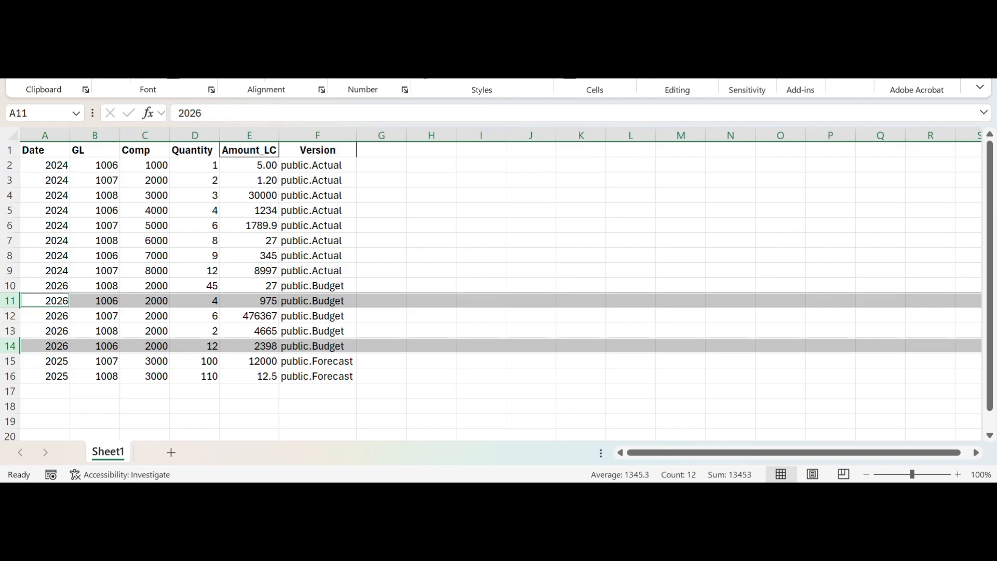
pyautogui.moveTo(621, 494)
pyautogui.click(670, 457)
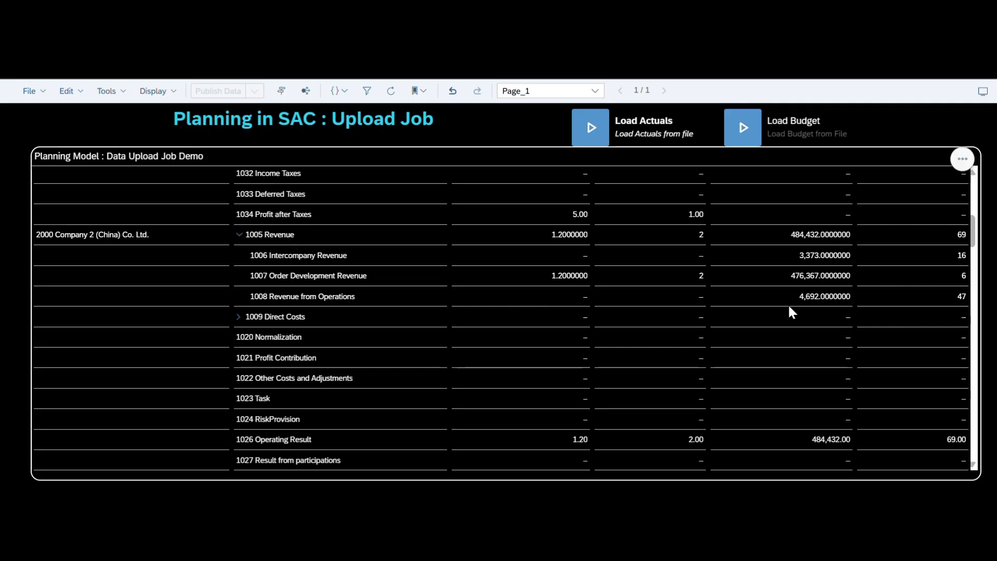
pyautogui.click(649, 494)
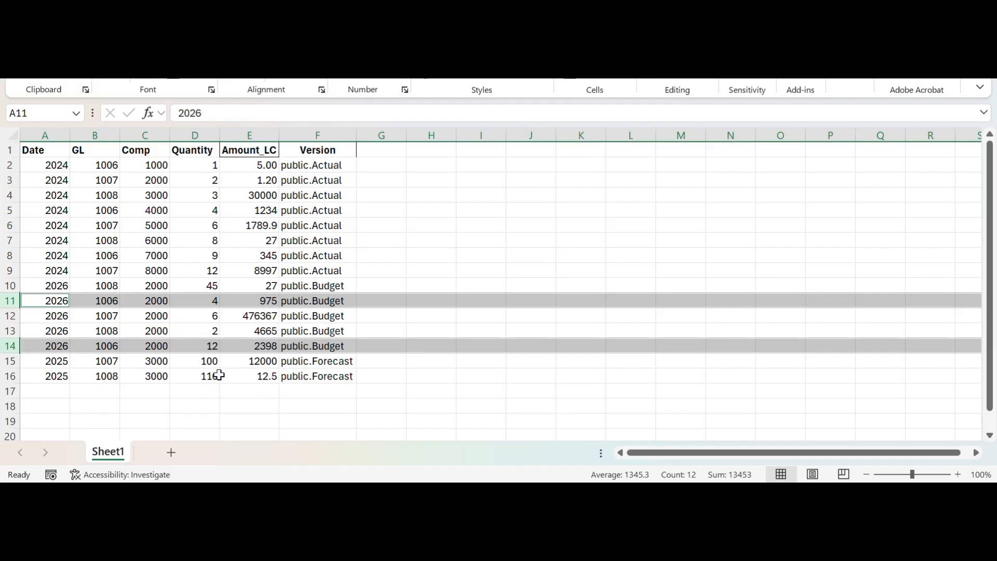
pyautogui.click(269, 285)
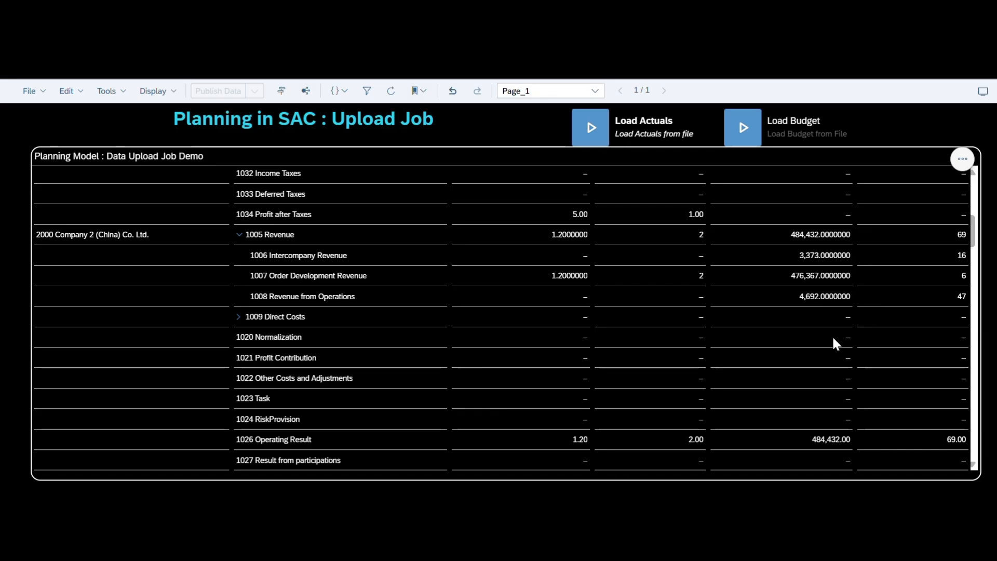
# - Review the Actual and Budget figures of the other companies in the story table
pyautogui.scroll(-3, 832, 342)
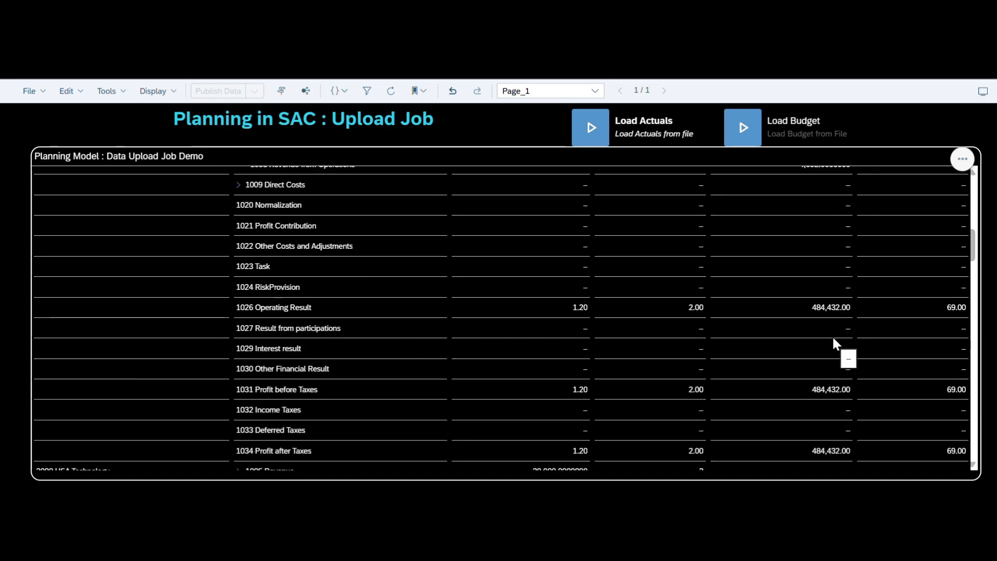
pyautogui.scroll(-2, 832, 338)
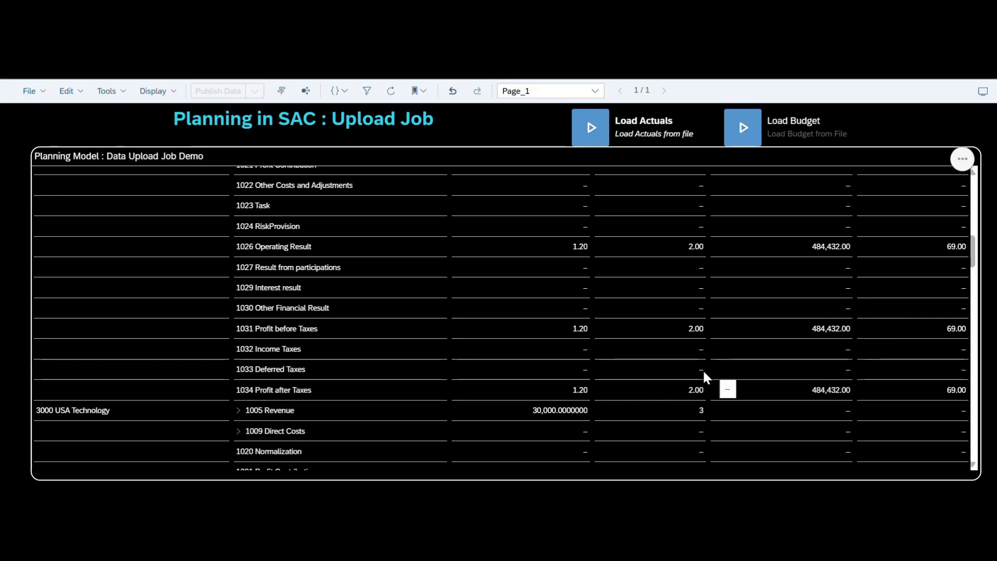
pyautogui.scroll(-5, 417, 353)
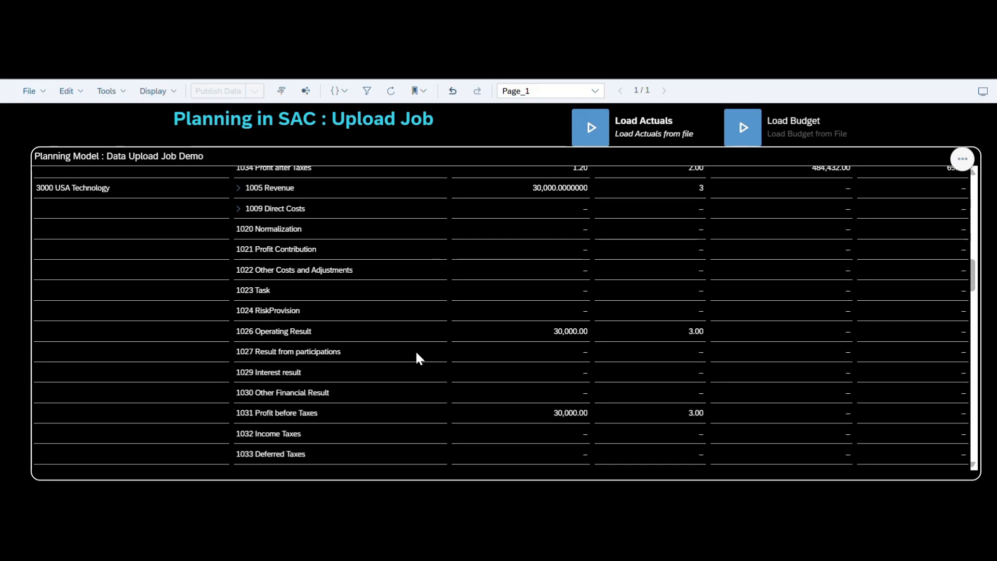
pyautogui.scroll(-5, 416, 353)
pyautogui.scroll(15, 416, 353)
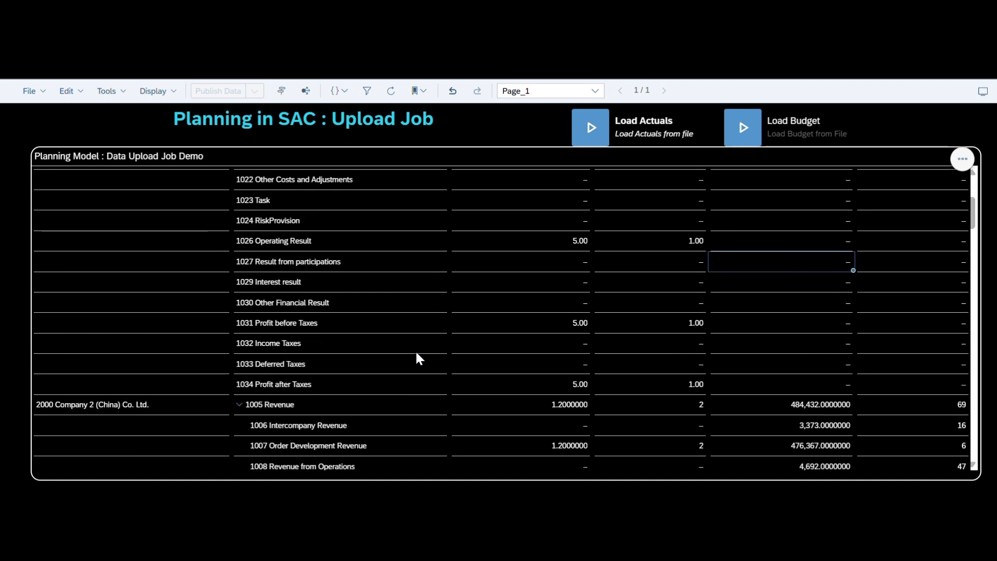
pyautogui.scroll(4, 416, 354)
pyautogui.scroll(-4, 417, 353)
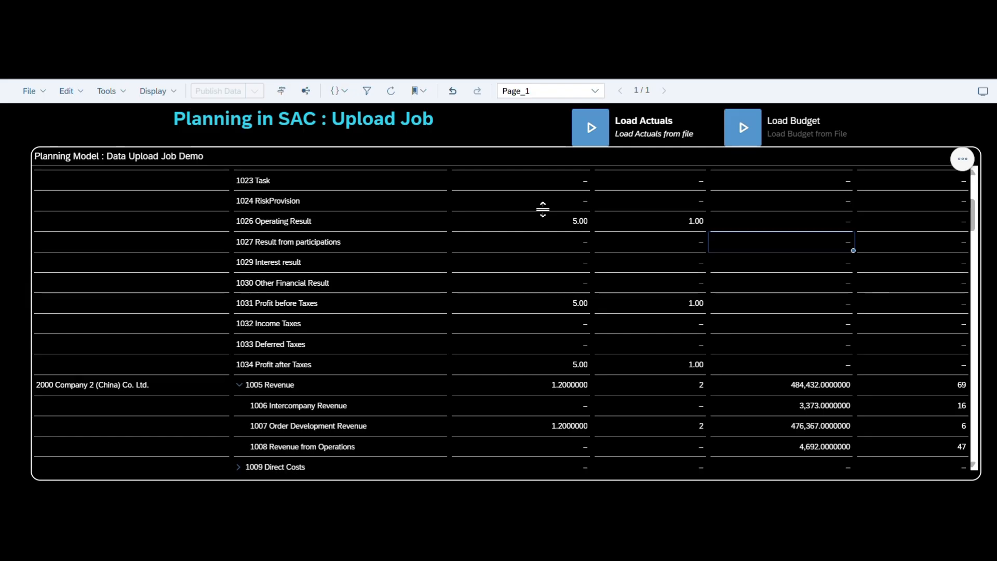
# - Switch to the Excel source workbook and change the date of the first Actual row, cell A2, to 2023
pyautogui.hotkey('alt', 'Tab')
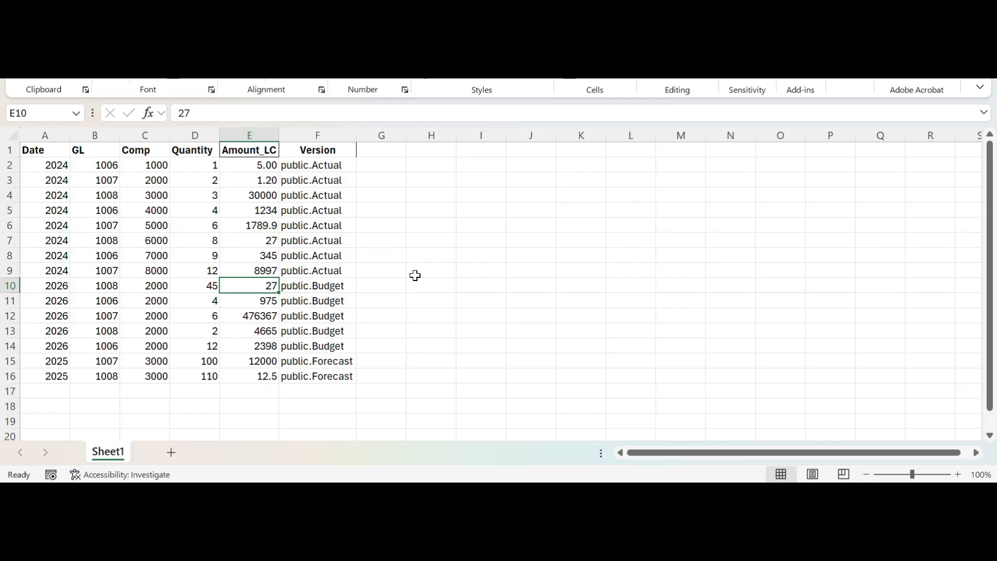
pyautogui.click(60, 165)
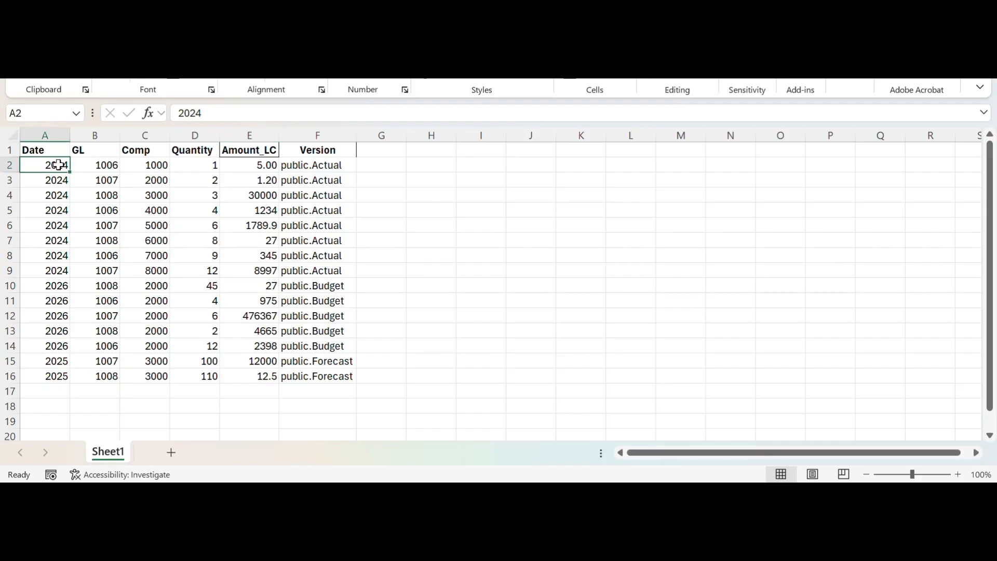
pyautogui.click(207, 113)
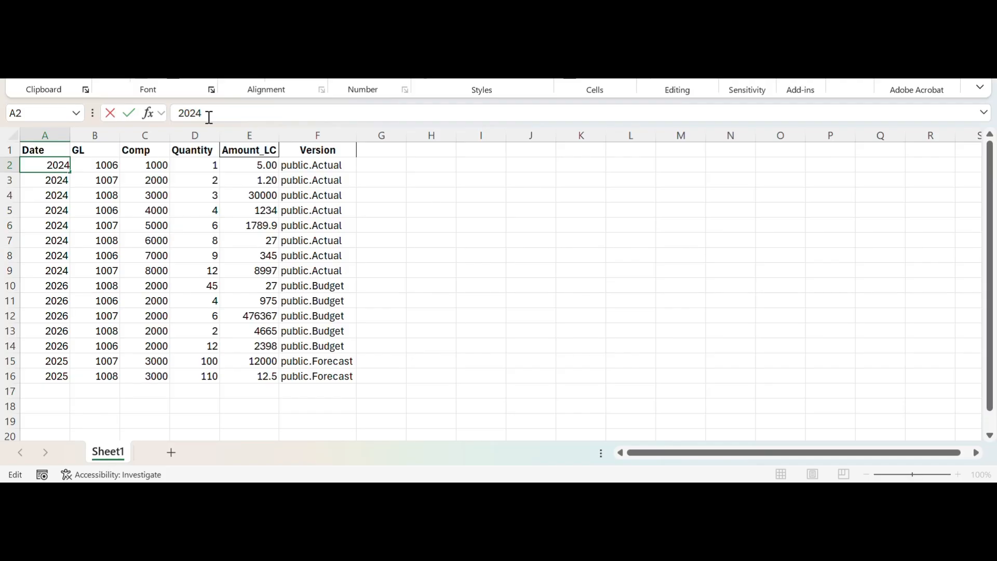
pyautogui.press('BackSpace')
pyautogui.write('3')
pyautogui.click(58, 182)
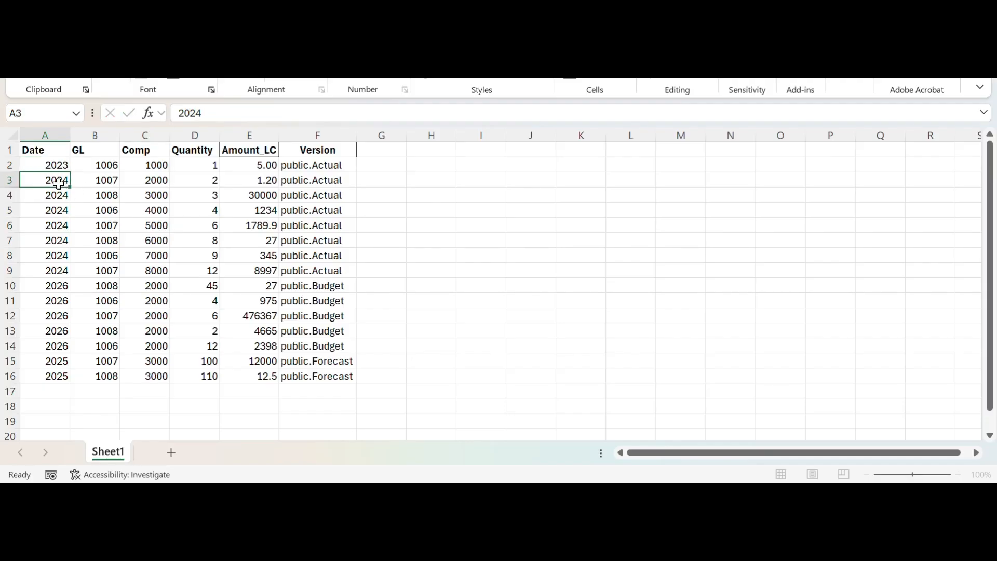
# - Copy the 2023 date from A2 to the remaining Actual rows, A3 to A9
pyautogui.click(56, 166)
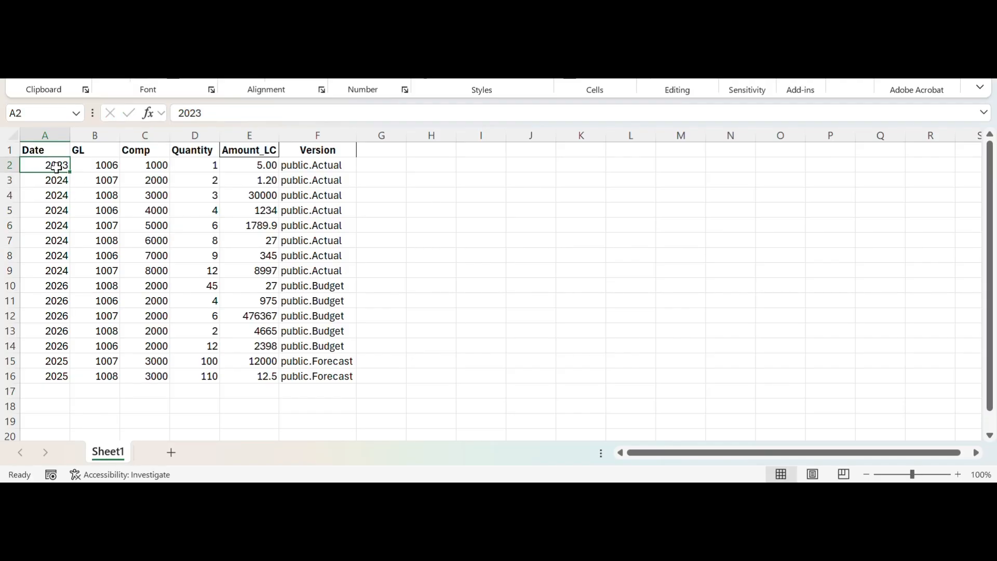
pyautogui.hotkey('ctrl', 'c')
pyautogui.click(56, 178)
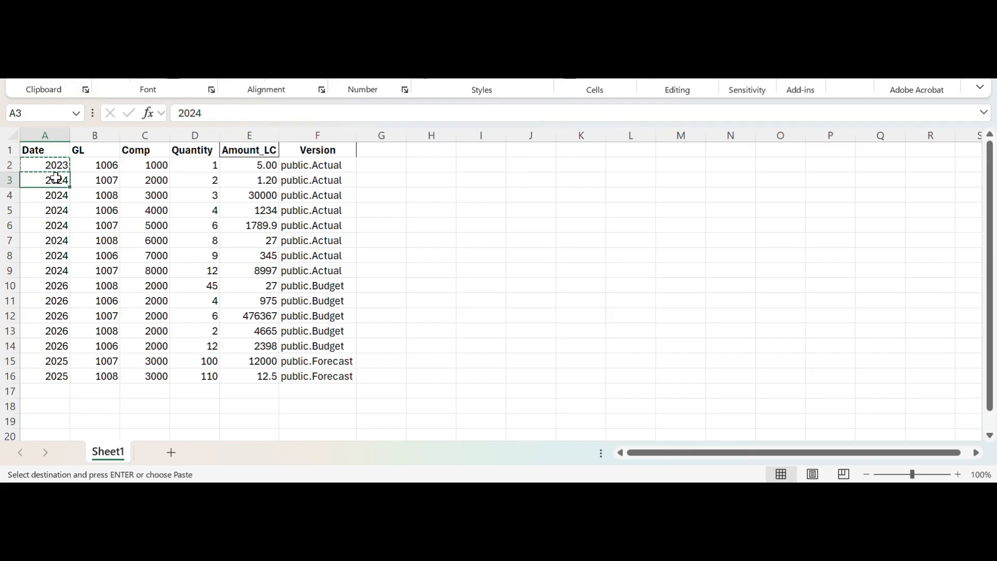
pyautogui.hotkey('shift', 'Down')
pyautogui.hotkey('shift', 'Down')
pyautogui.hotkey('shift', 'Down')
pyautogui.hotkey('shift', 'Down')
pyautogui.hotkey('shift', 'Down')
pyautogui.hotkey('shift', 'Down')
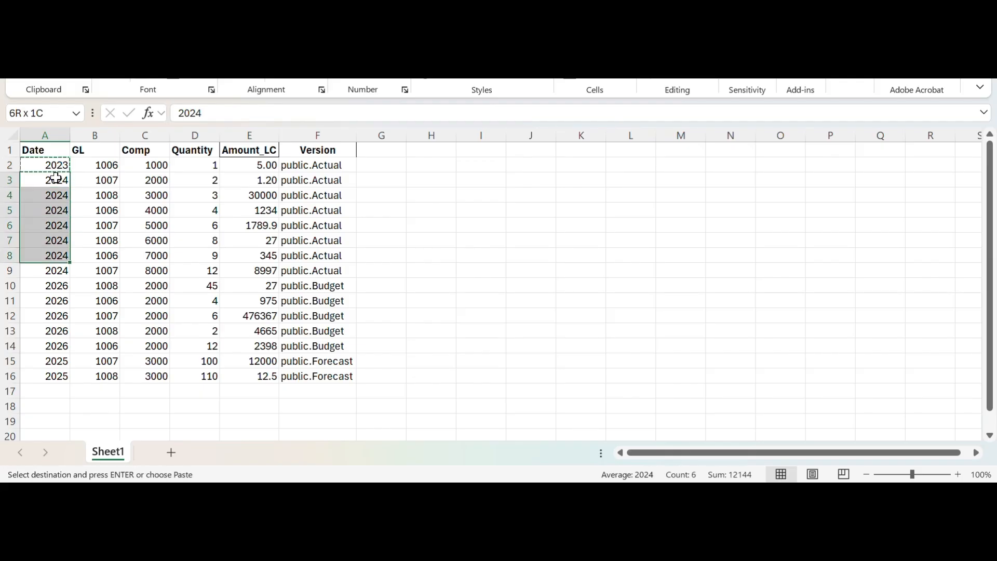
pyautogui.hotkey('ctrl', 'v')
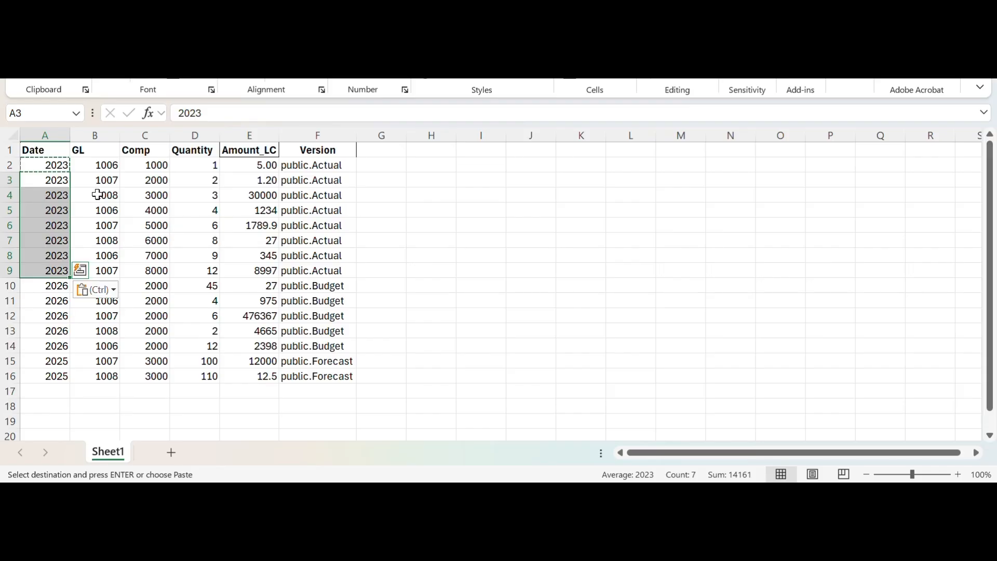
# - Set the Amount_LC of the first Actual row, cell E2, to 4557
pyautogui.click(266, 165)
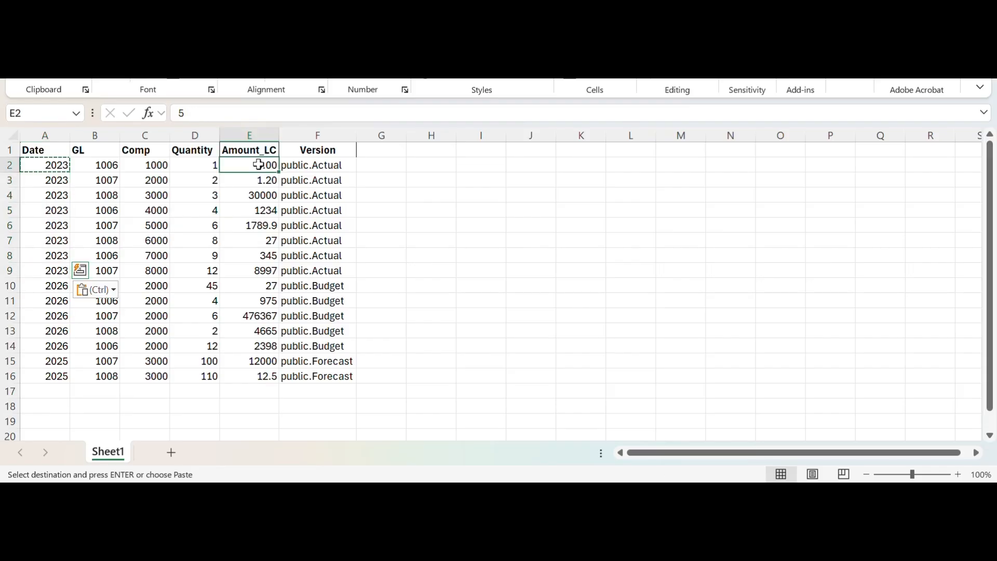
pyautogui.click(197, 114)
pyautogui.press('BackSpace')
pyautogui.write('4557')
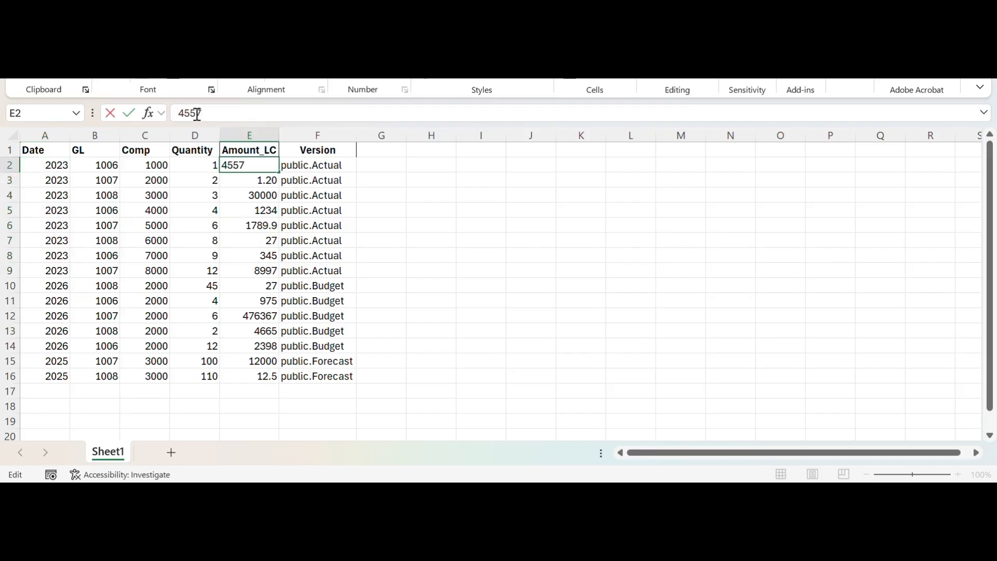
pyautogui.hotkey('ctrl', 'Return')
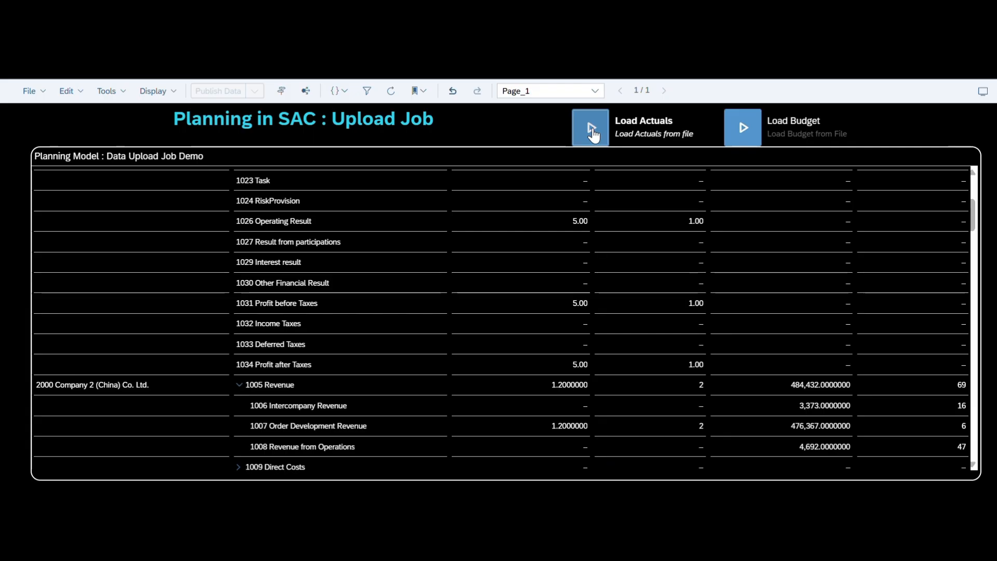
# - Run the Load Actuals upload job on the Actual version with Sheet1 of Book1.xlsx, and publish the data changes
pyautogui.click(592, 127)
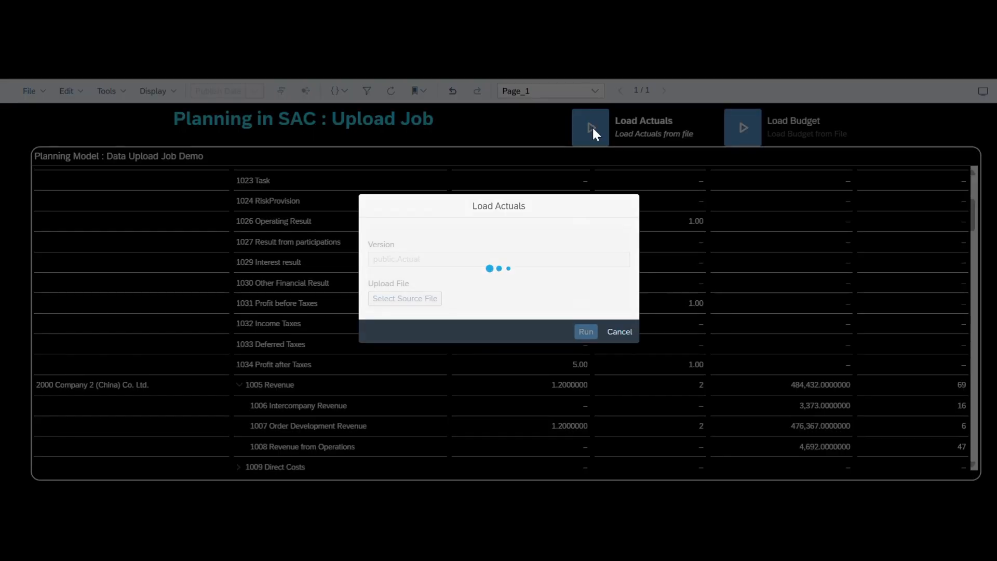
pyautogui.click(416, 299)
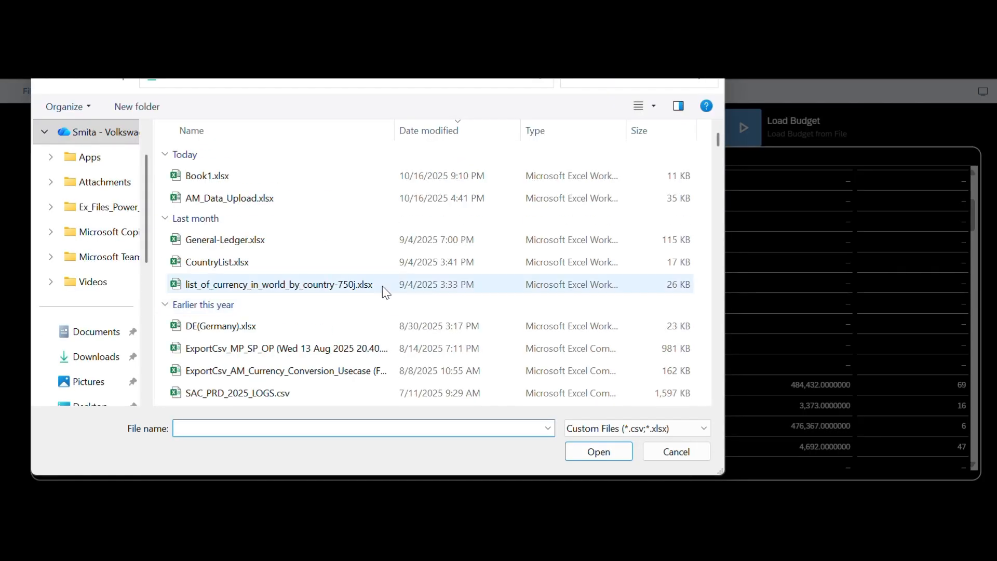
pyautogui.click(200, 176)
pyautogui.click(598, 451)
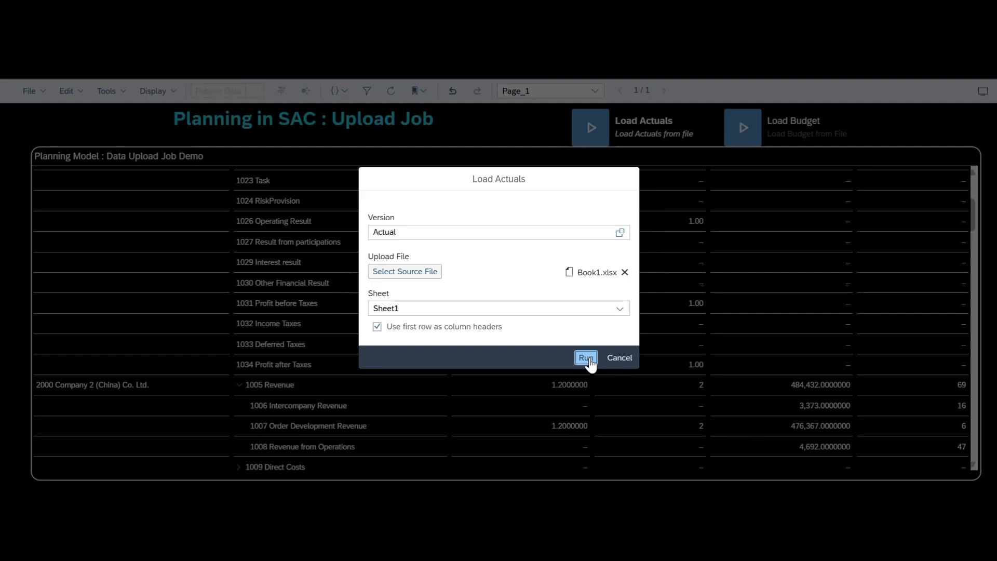
pyautogui.click(587, 357)
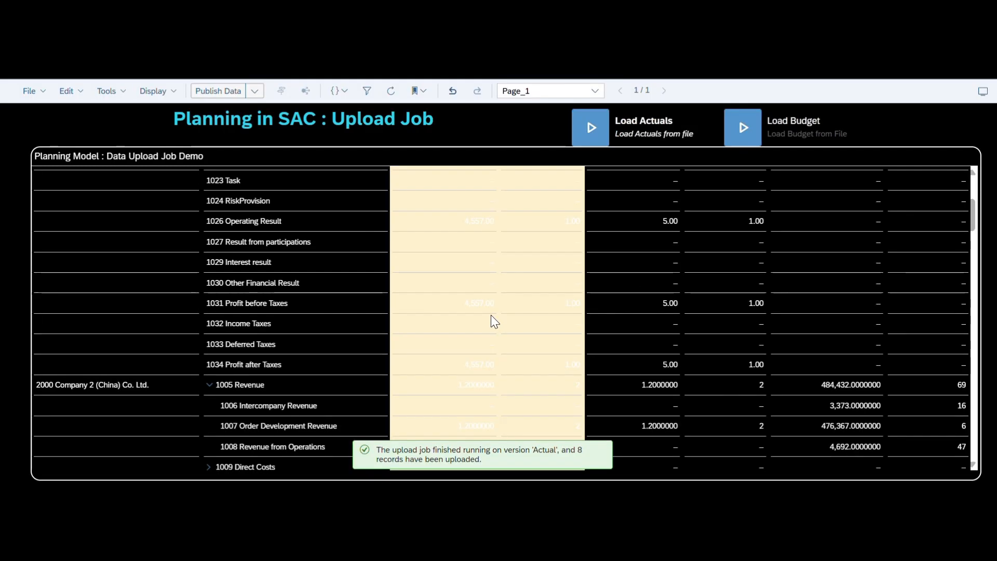
pyautogui.click(221, 90)
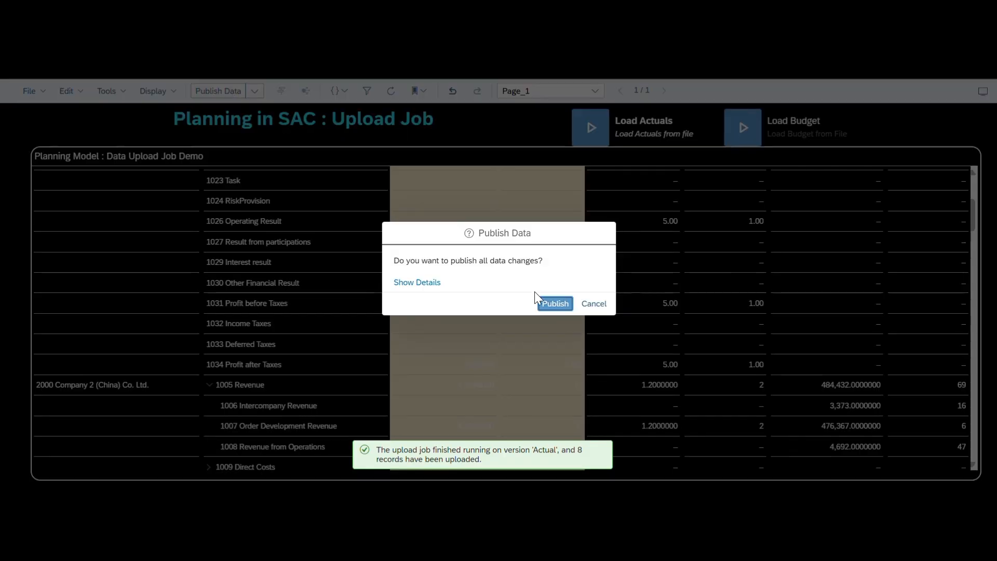
pyautogui.click(550, 303)
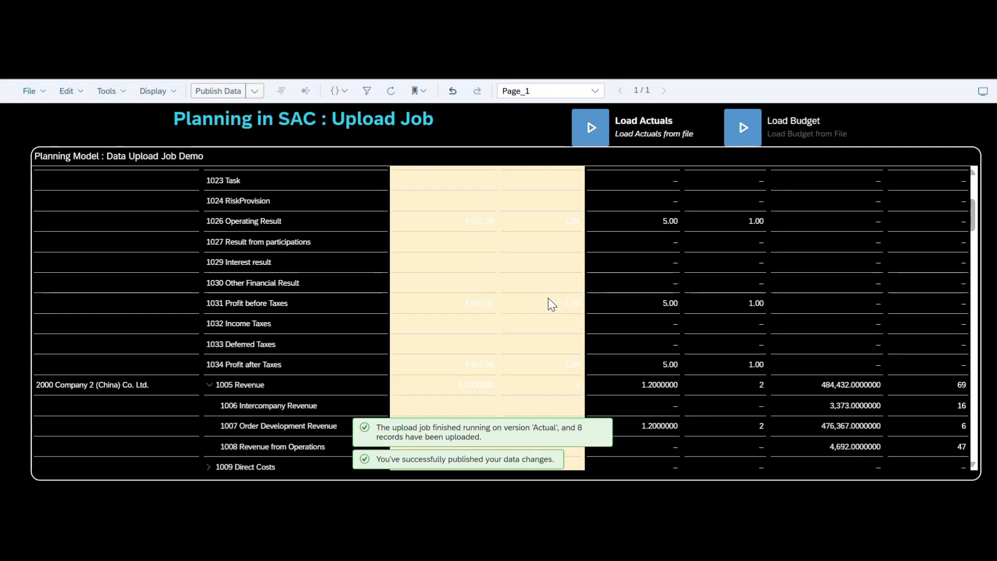
# - Expand 1005 Revenue for company 1000 and compare its 2023 Actual figures with the rows in the Excel source workbook
pyautogui.scroll(4, 548, 299)
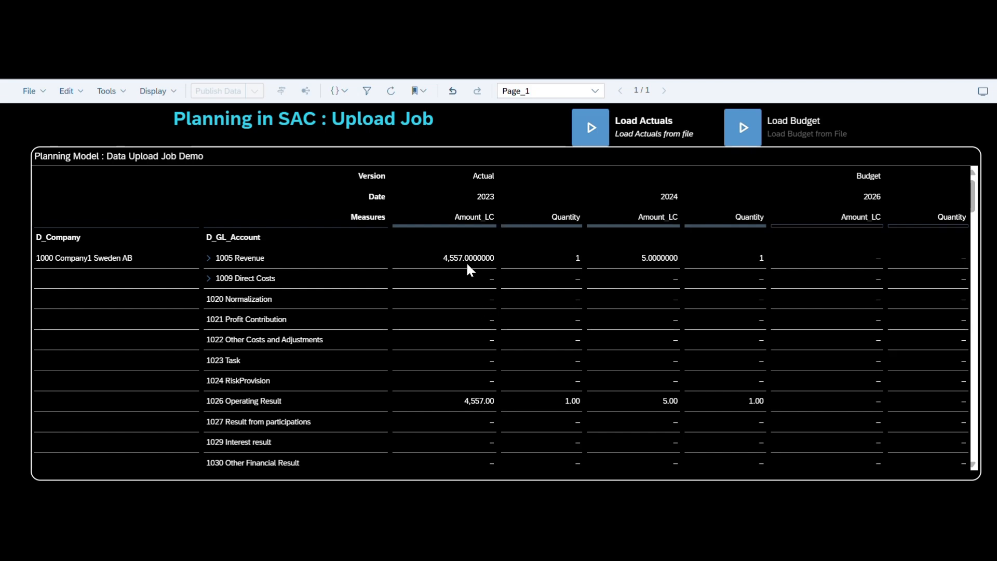
pyautogui.click(208, 259)
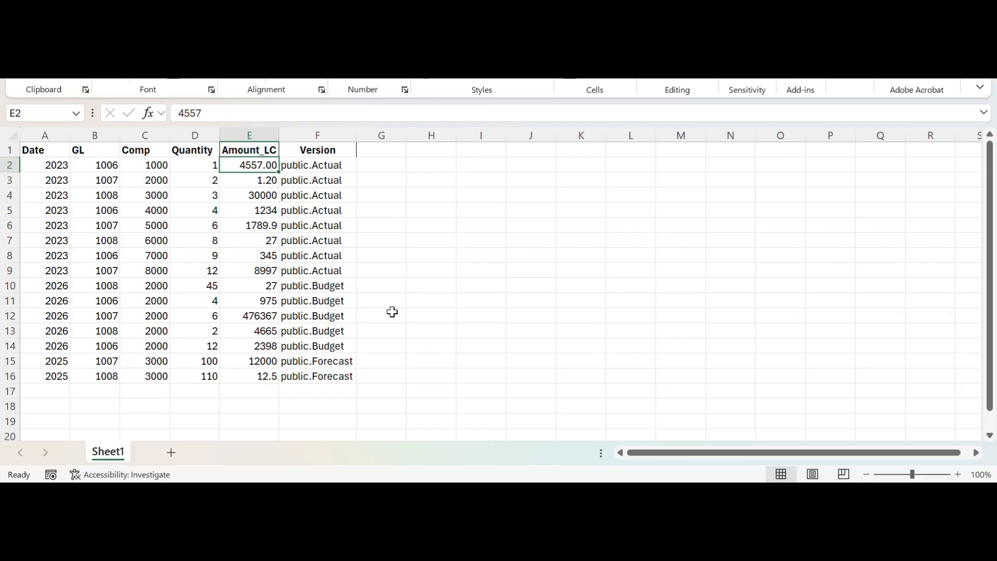
pyautogui.click(655, 496)
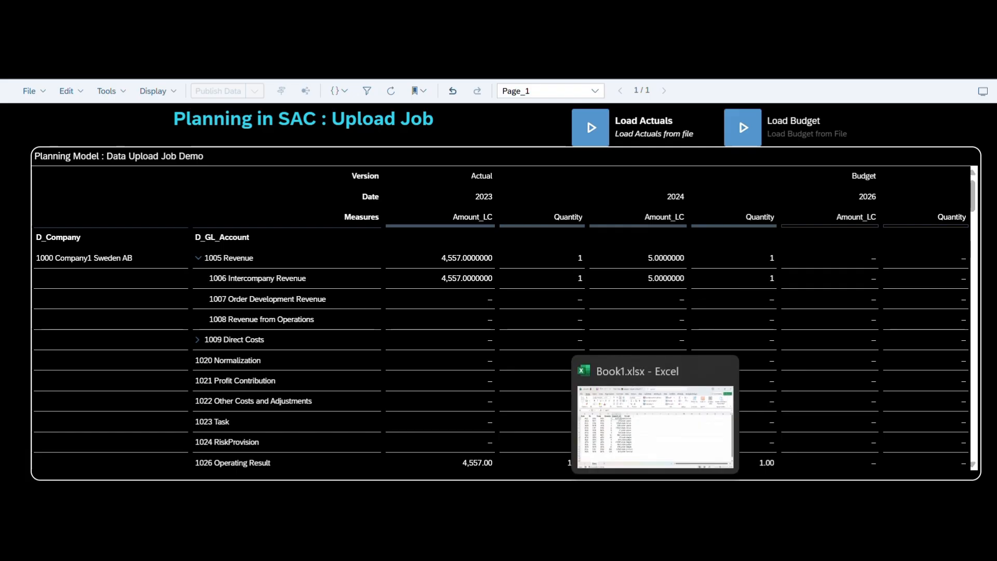
pyautogui.click(656, 496)
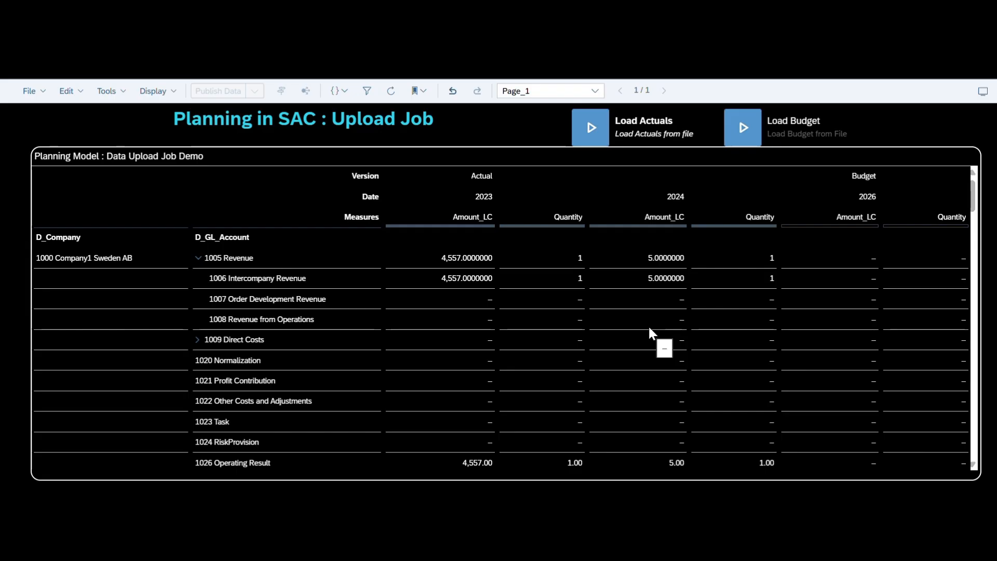
pyautogui.click(469, 346)
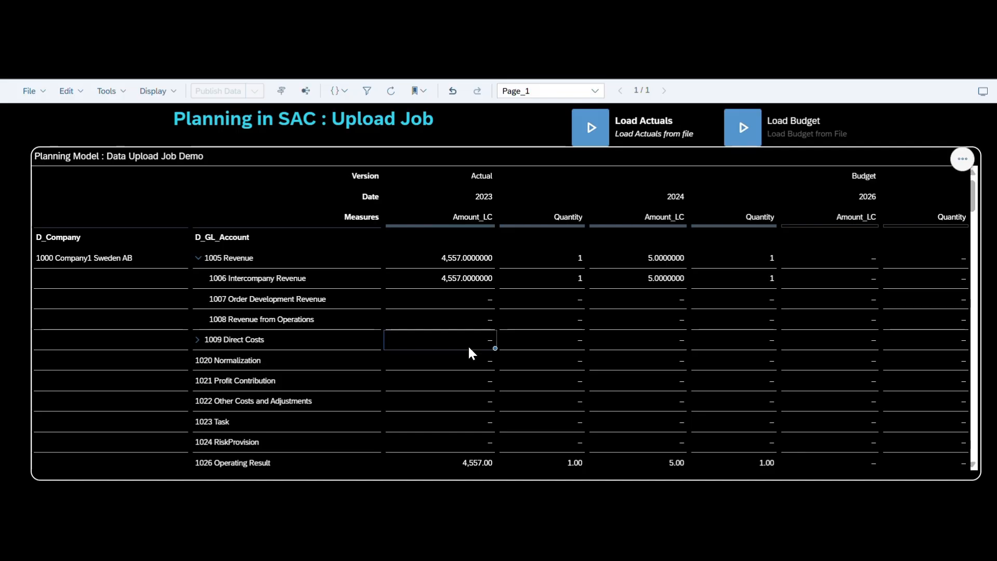